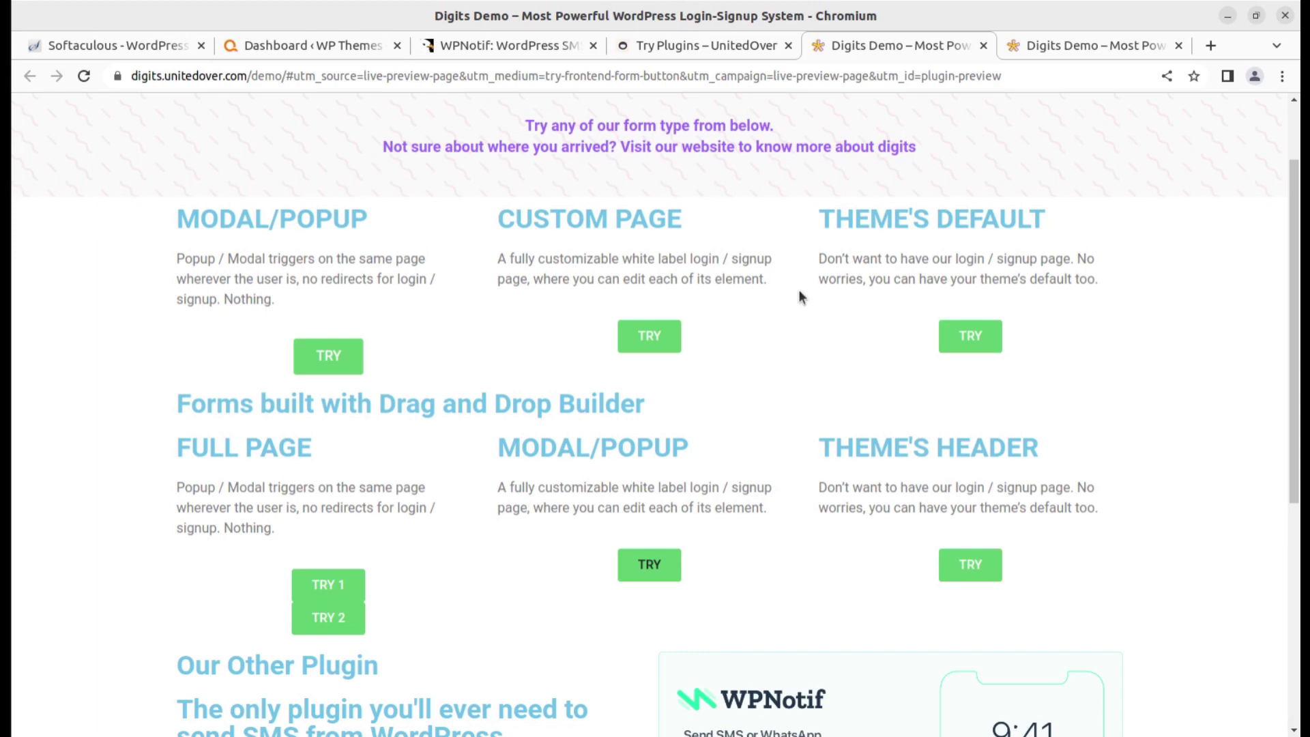
# Step: Open the Theme's Default demo, look over its login and register forms, and close that page
pyautogui.moveTo(575, 262); pyautogui.dragTo(716, 292)
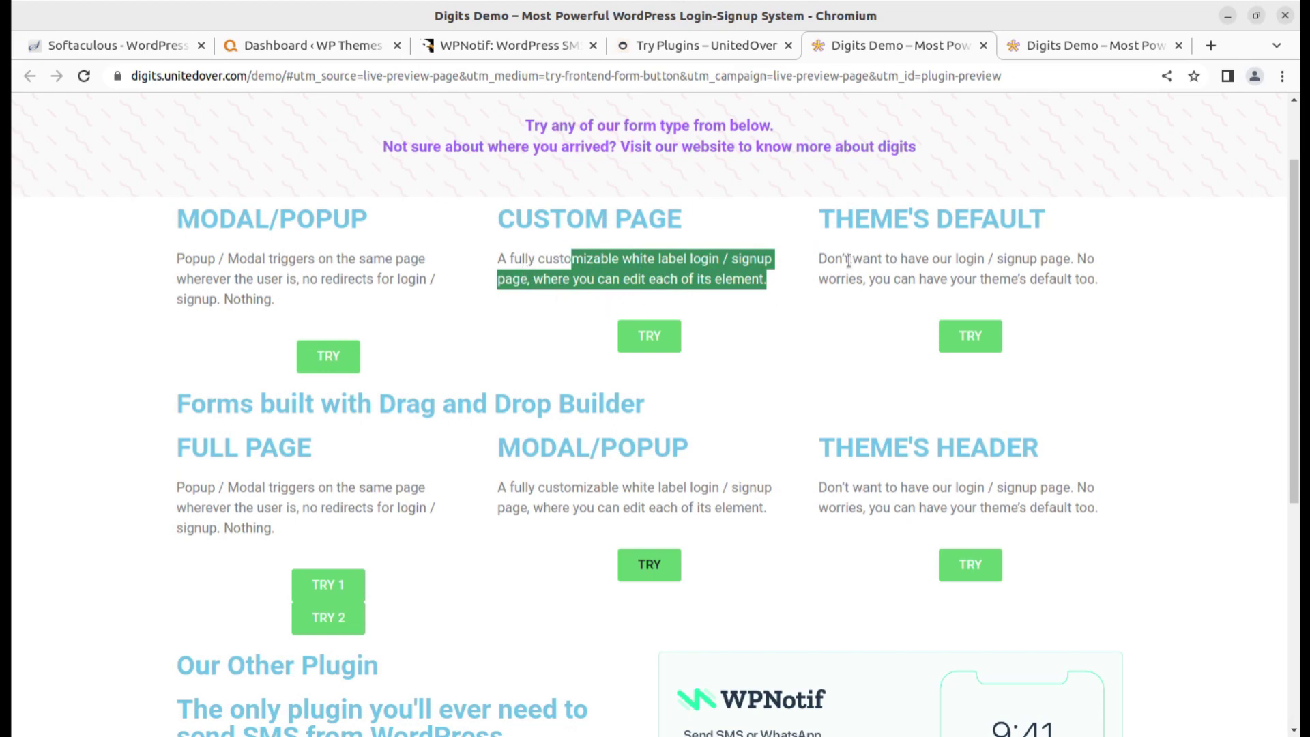
pyautogui.moveTo(818, 259); pyautogui.dragTo(1112, 291)
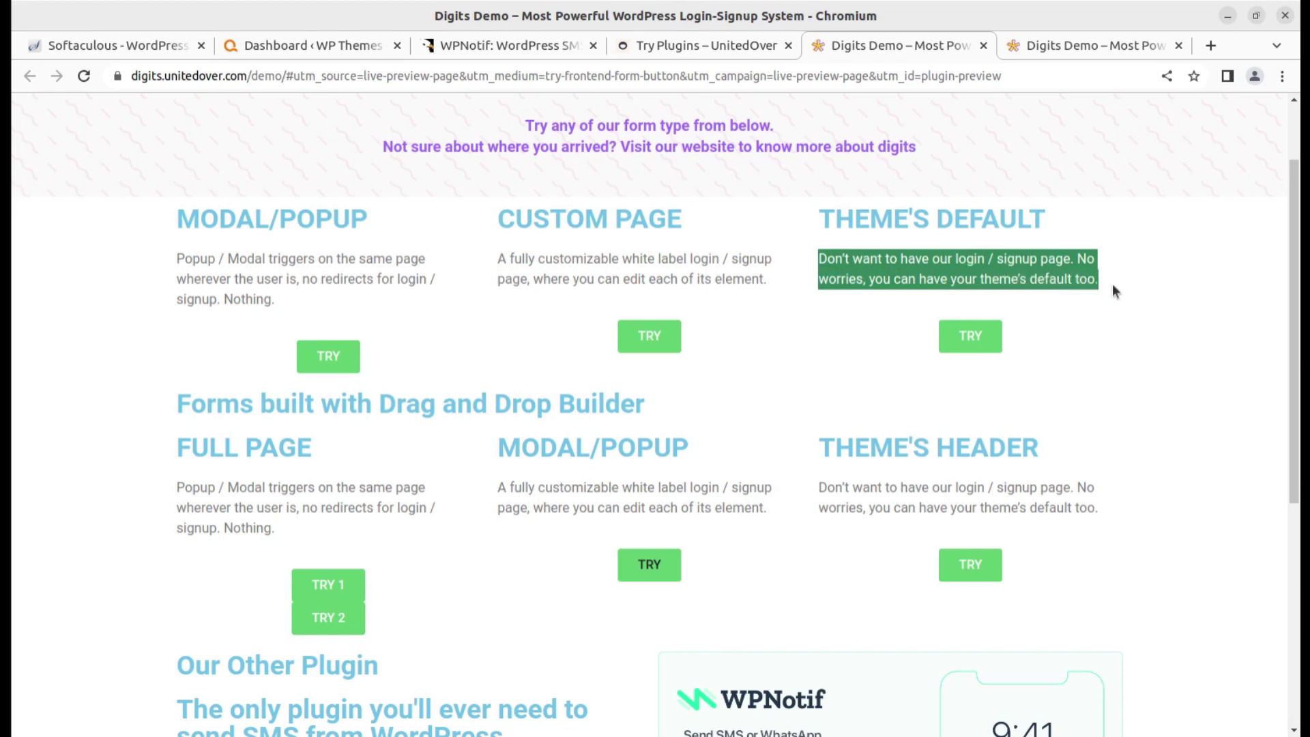
pyautogui.click(879, 335)
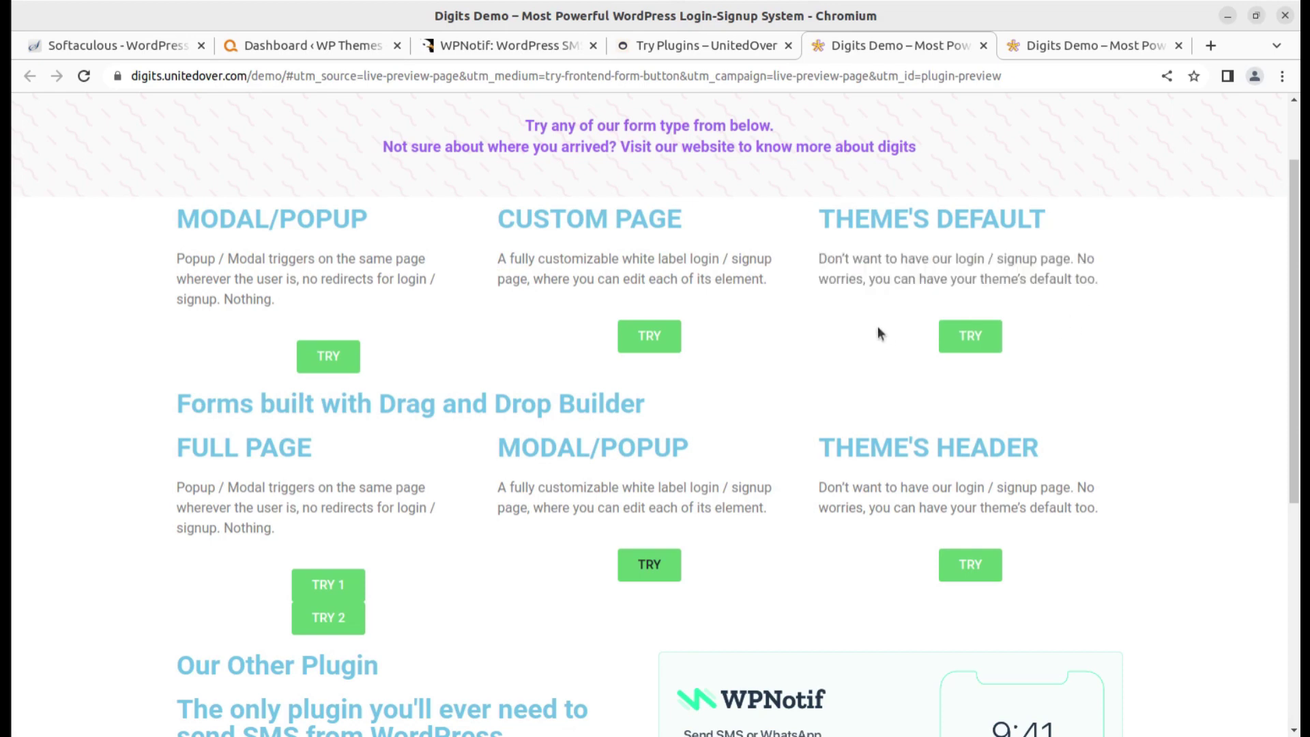
pyautogui.click(972, 336)
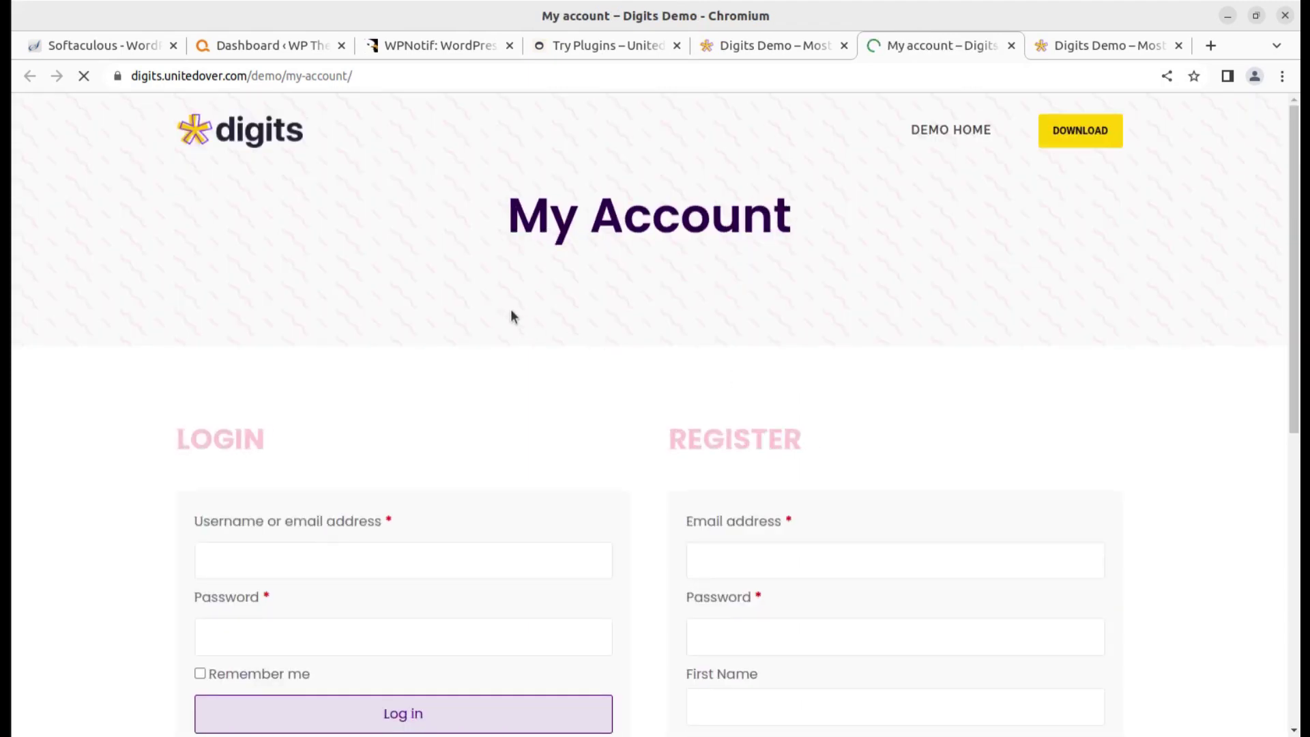
pyautogui.scroll(-3, 476, 304)
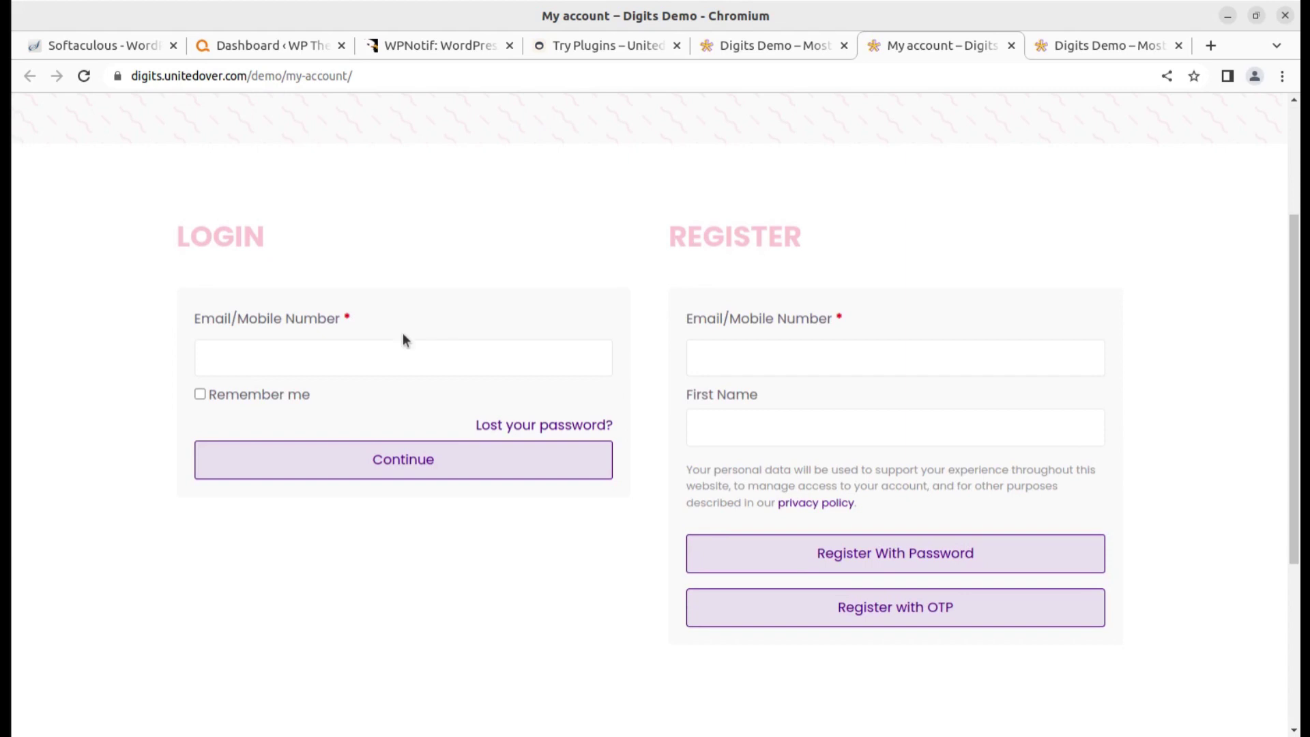
pyautogui.click(259, 369)
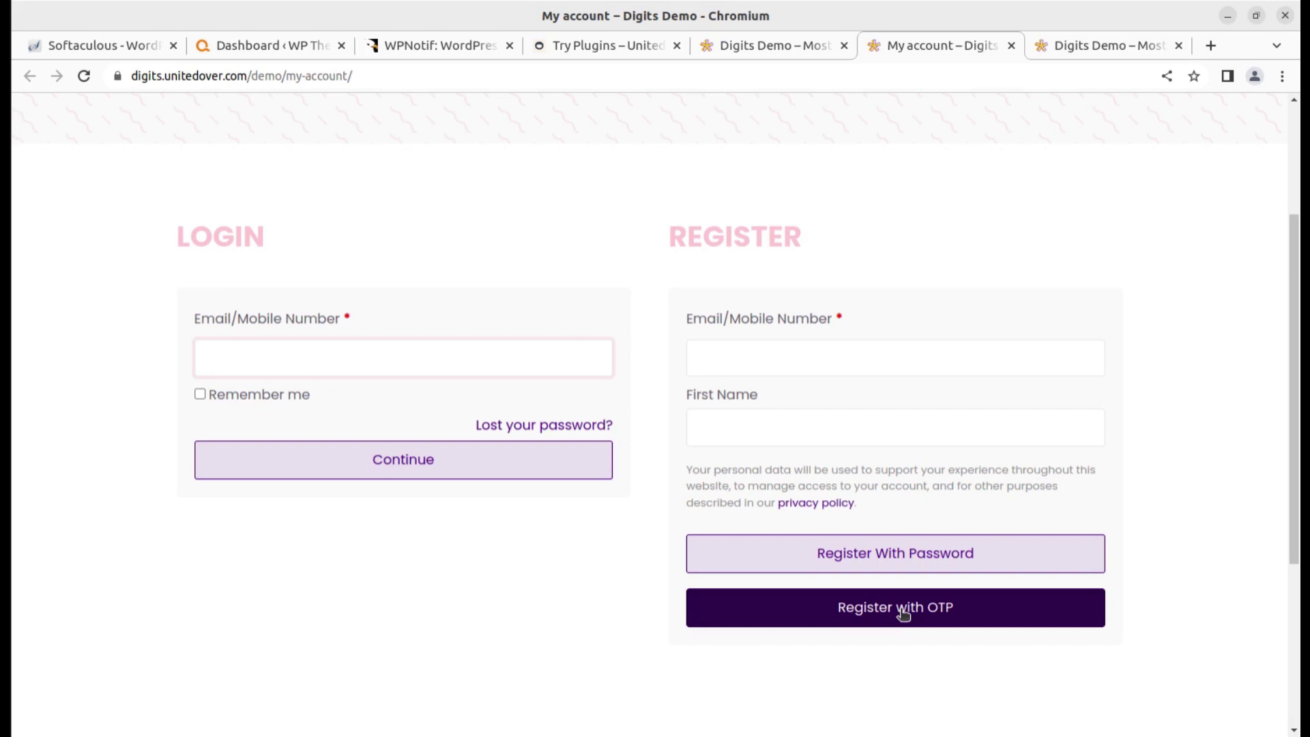
pyautogui.click(1012, 45)
# Step: Preview both Full Page builder login demos, checking the email address option on the first, and close them
pyautogui.scroll(-3, 523, 474)
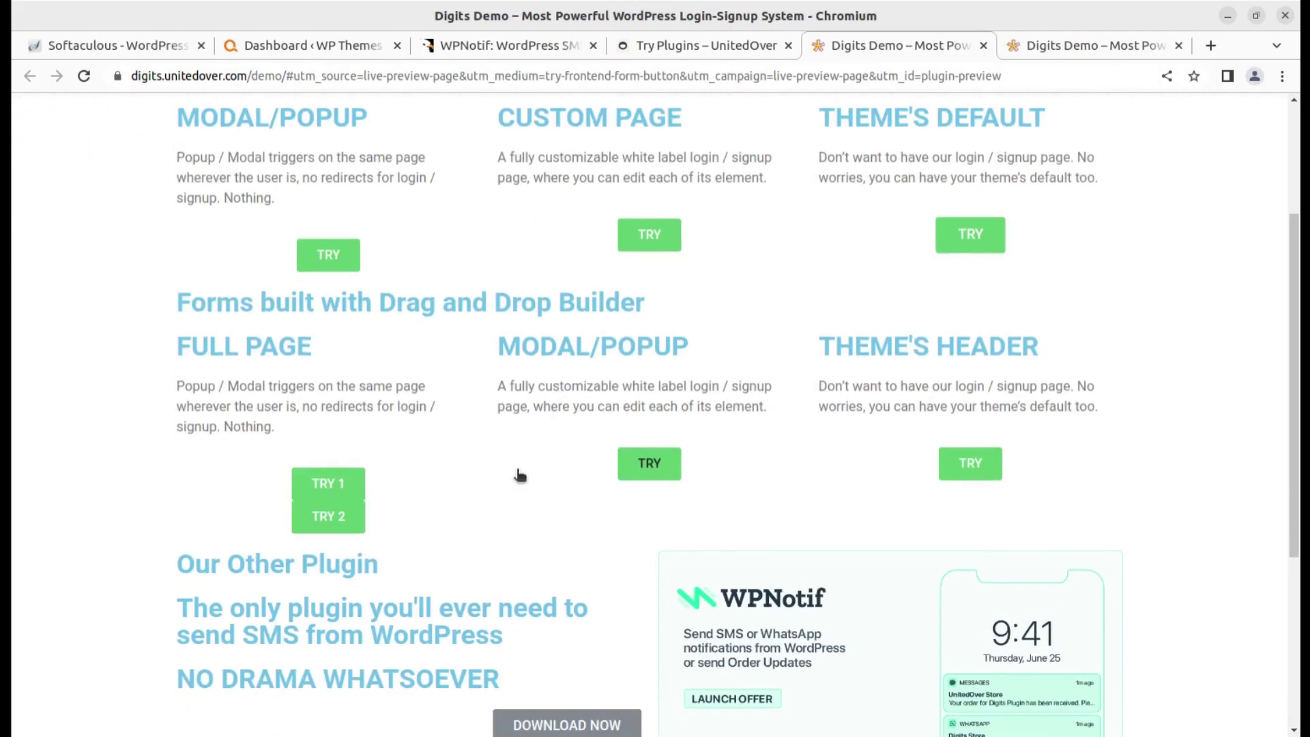
pyautogui.middleClick(329, 485)
pyautogui.middleClick(329, 486)
pyautogui.click(796, 45)
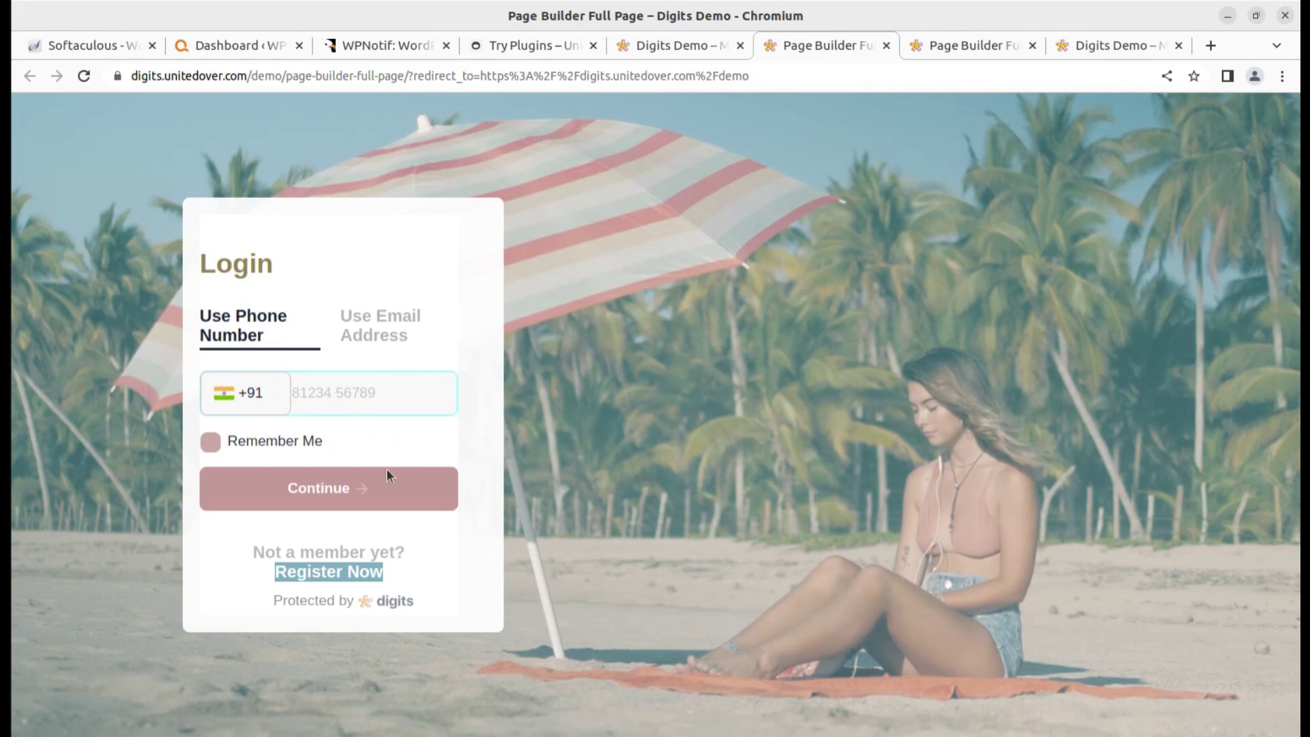
pyautogui.click(368, 339)
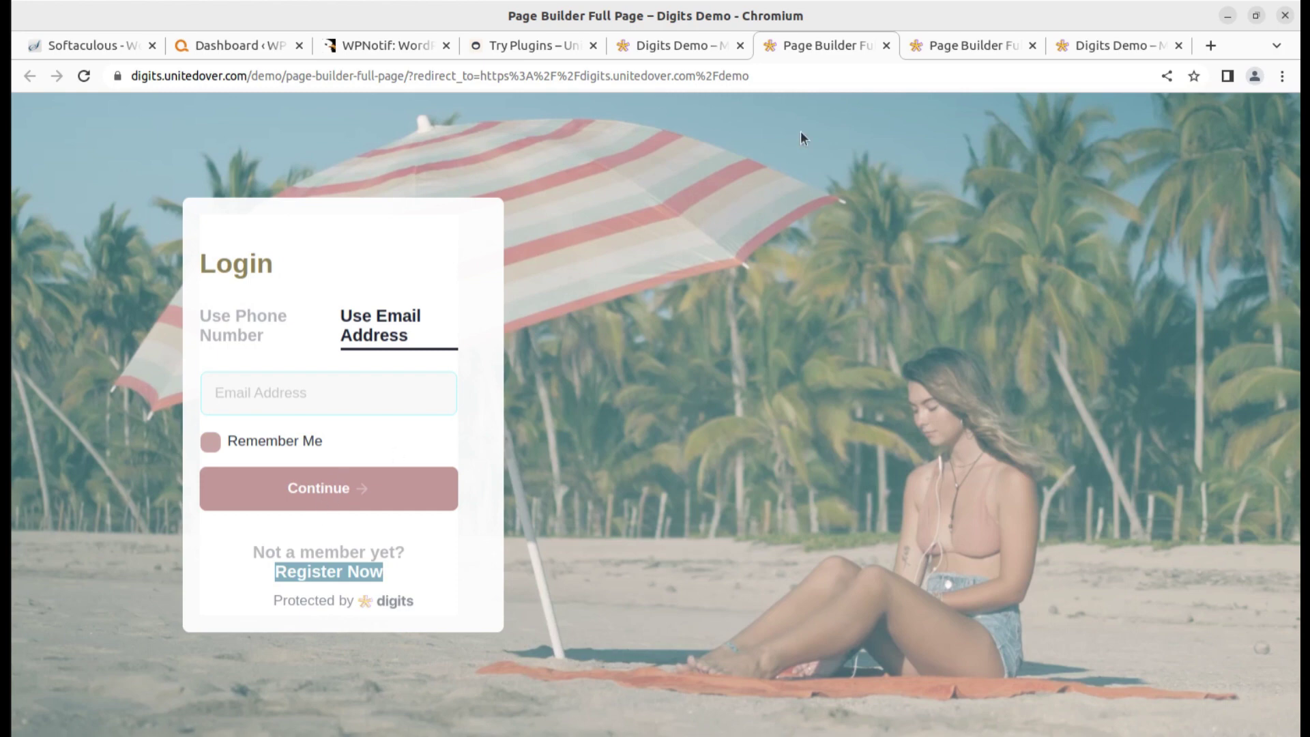
pyautogui.click(886, 48)
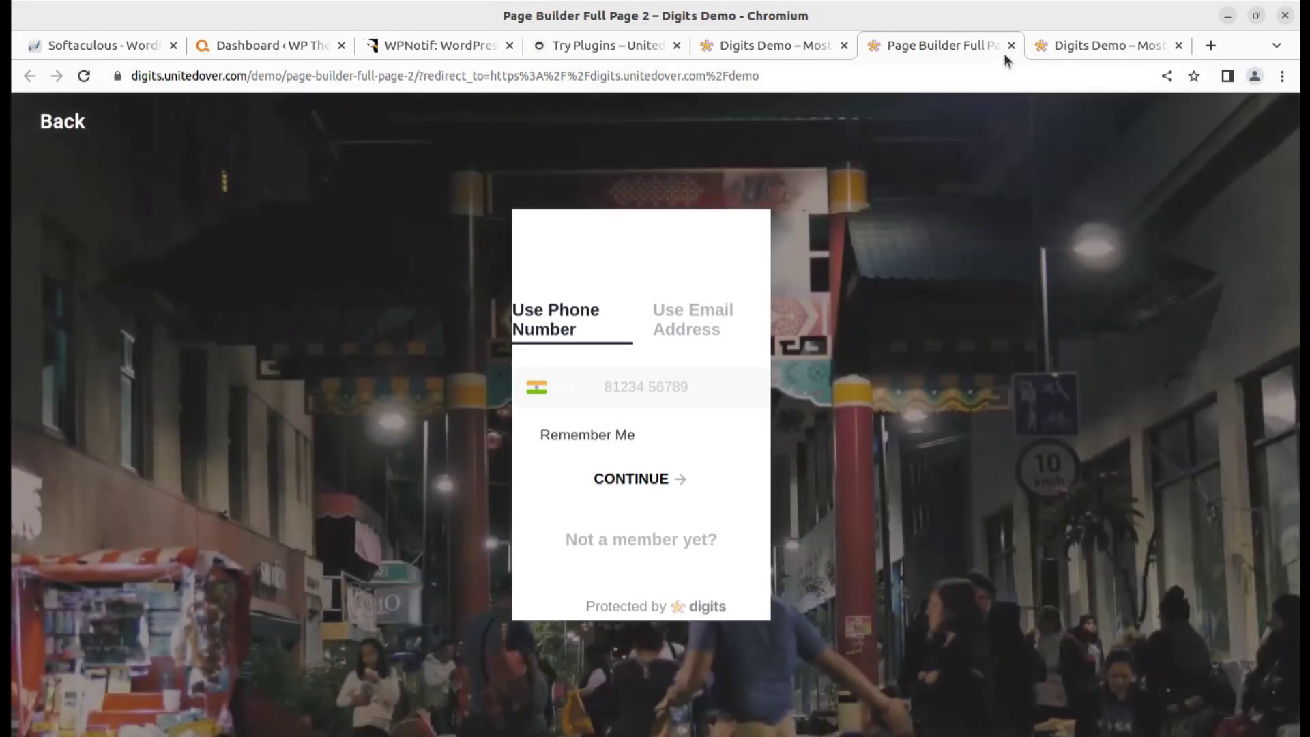
pyautogui.click(1011, 45)
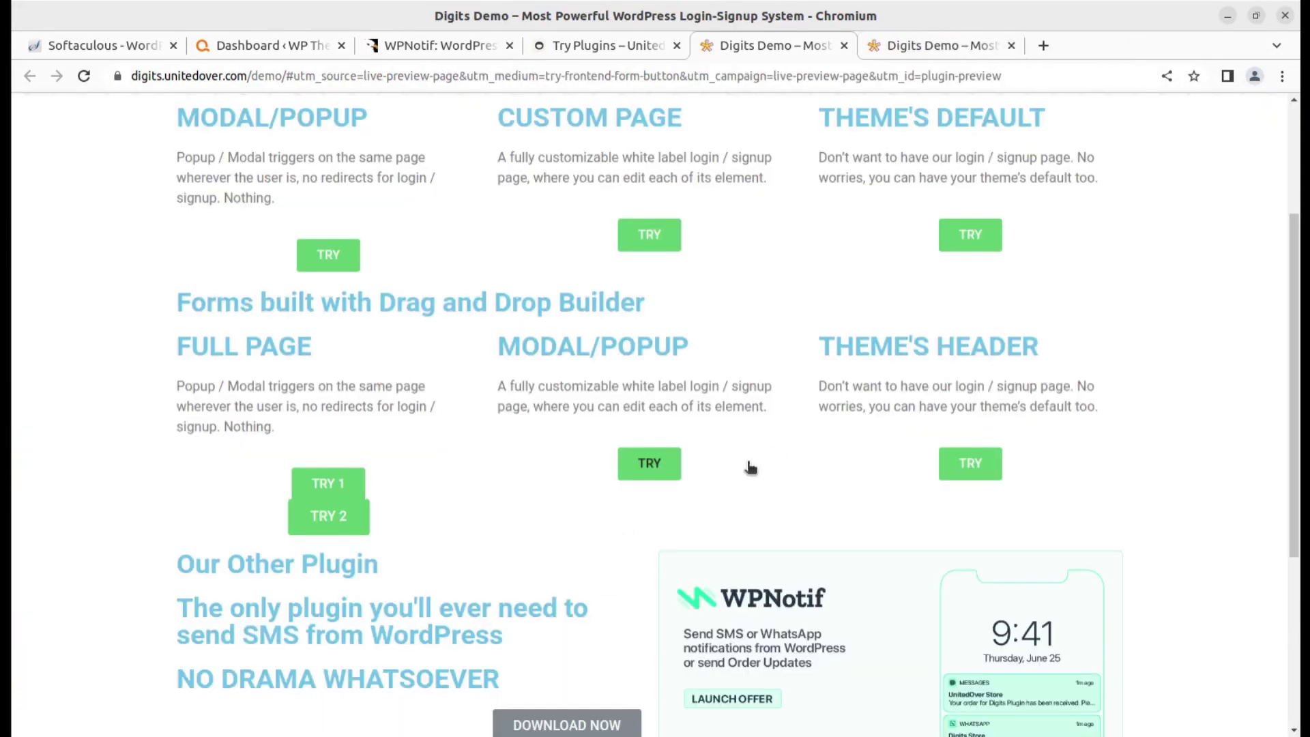
# Step: Preview the Theme's Header login form built with the drag and drop builder and close its page
pyautogui.scroll(-3, 592, 440)
pyautogui.scroll(2, 592, 439)
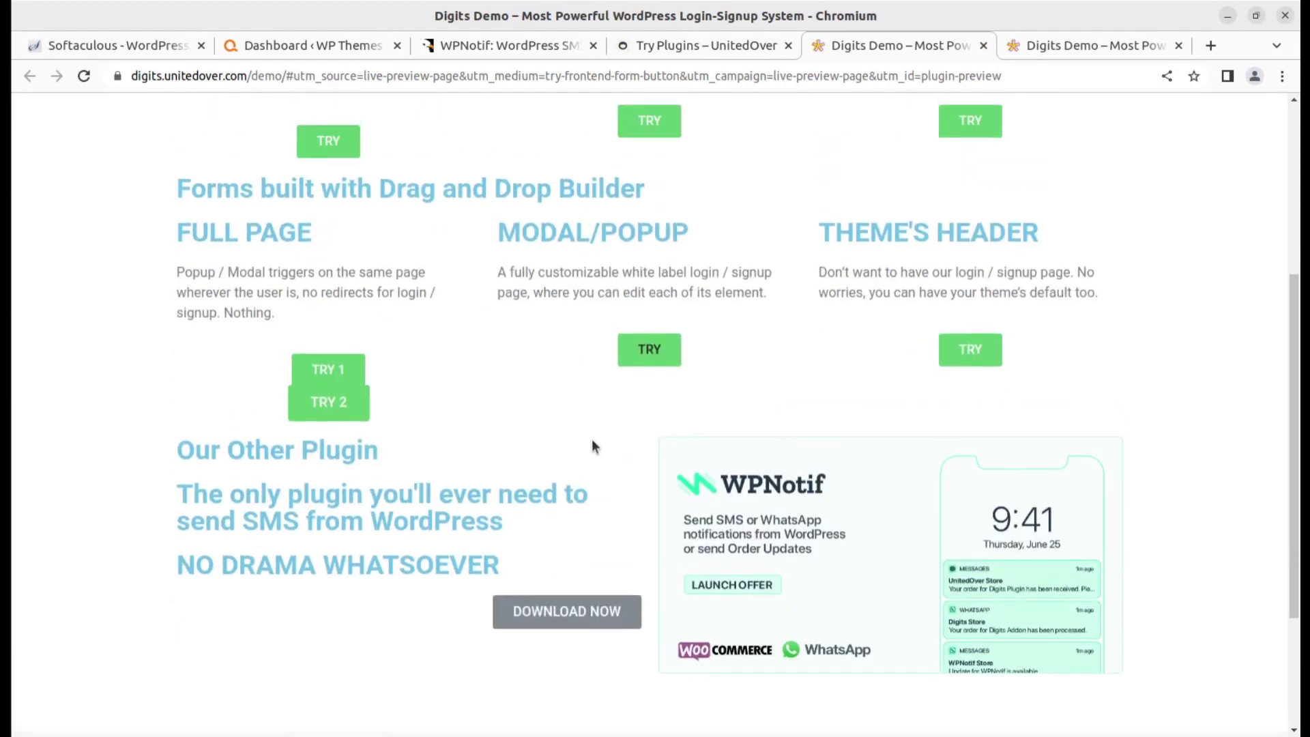
pyautogui.scroll(4, 551, 398)
pyautogui.scroll(-3, 520, 398)
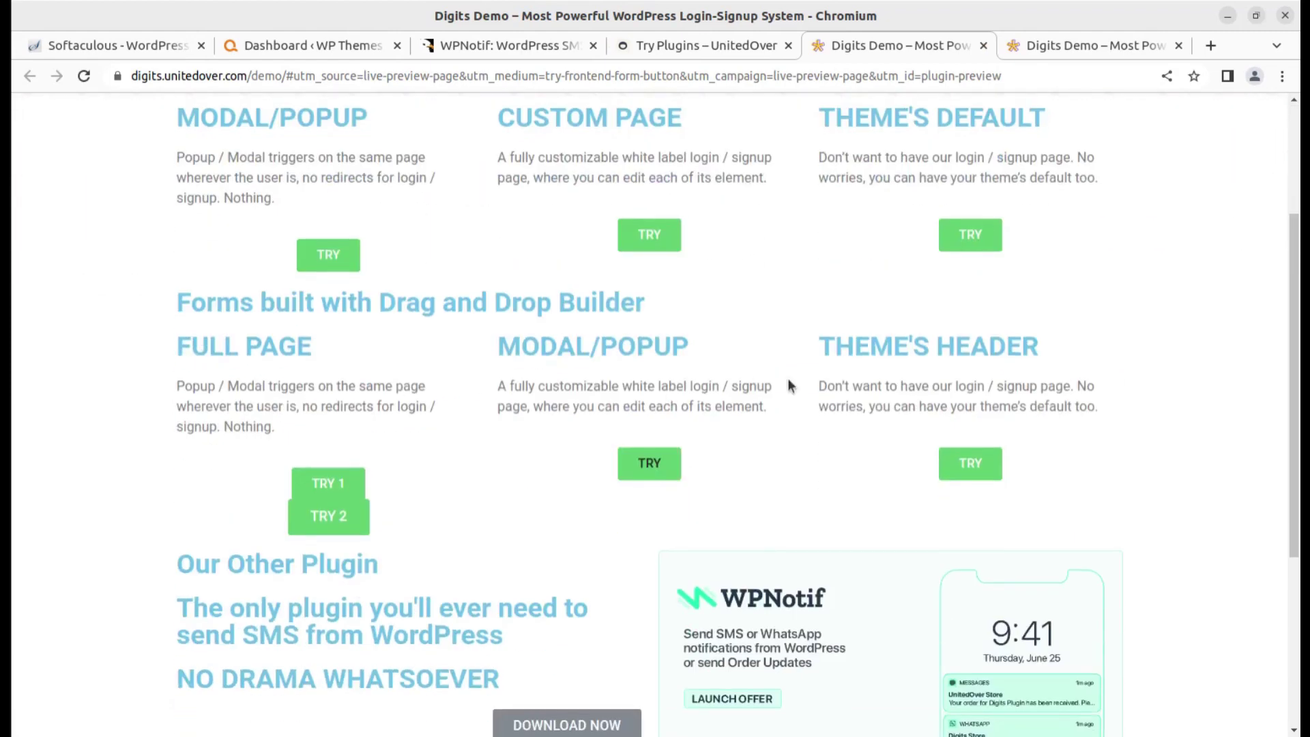
pyautogui.middleClick(974, 462)
pyautogui.click(913, 43)
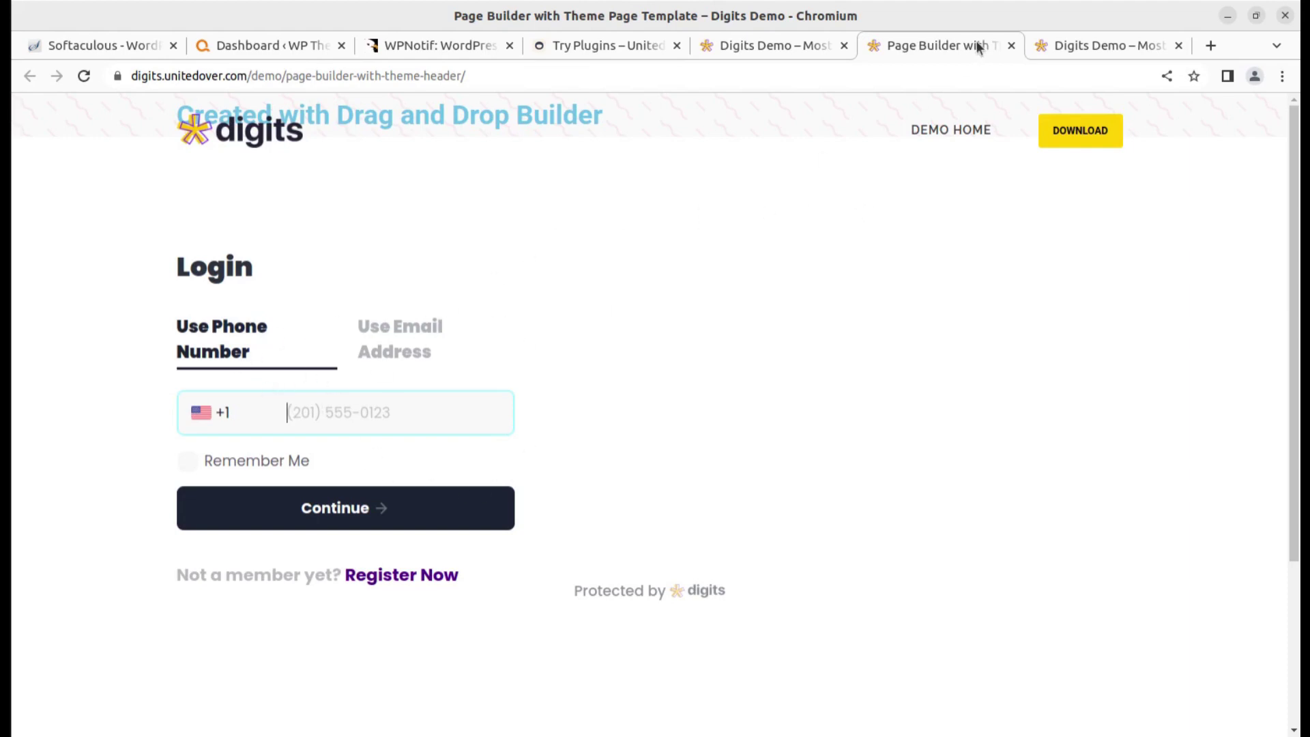
pyautogui.click(1012, 45)
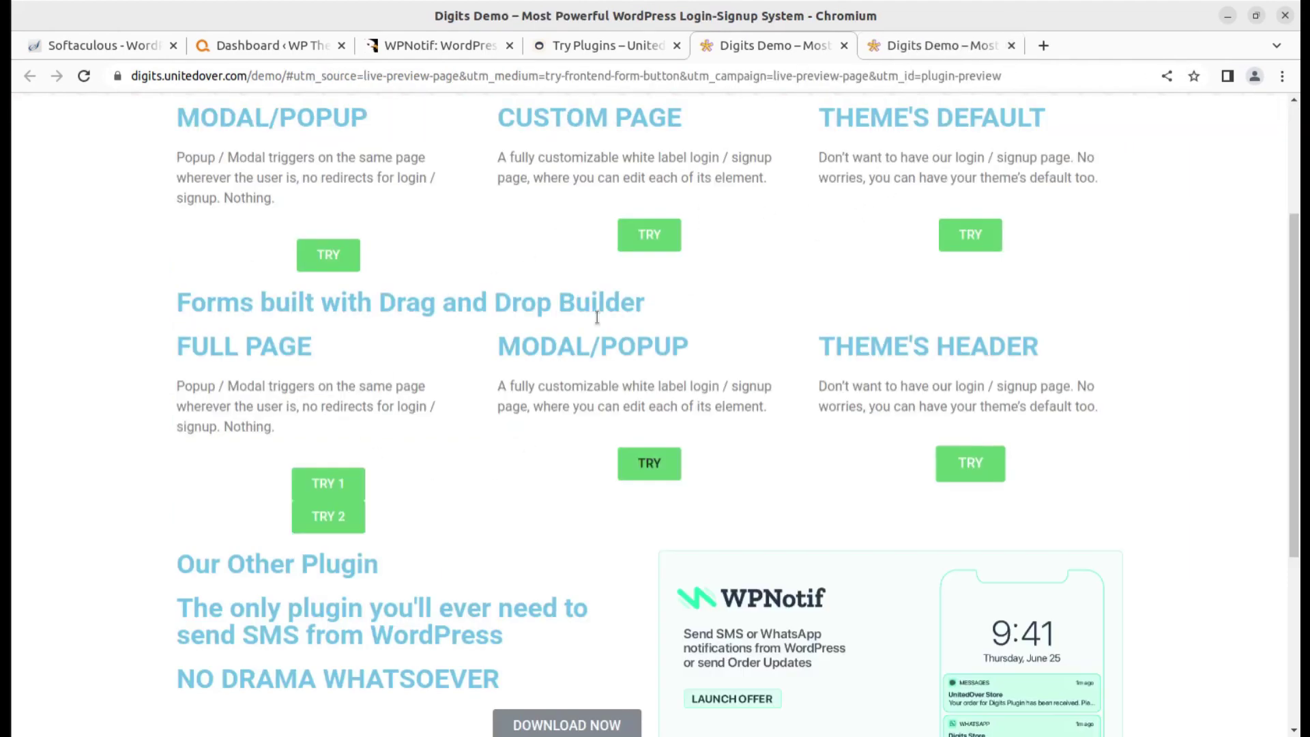
pyautogui.scroll(-3, 601, 317)
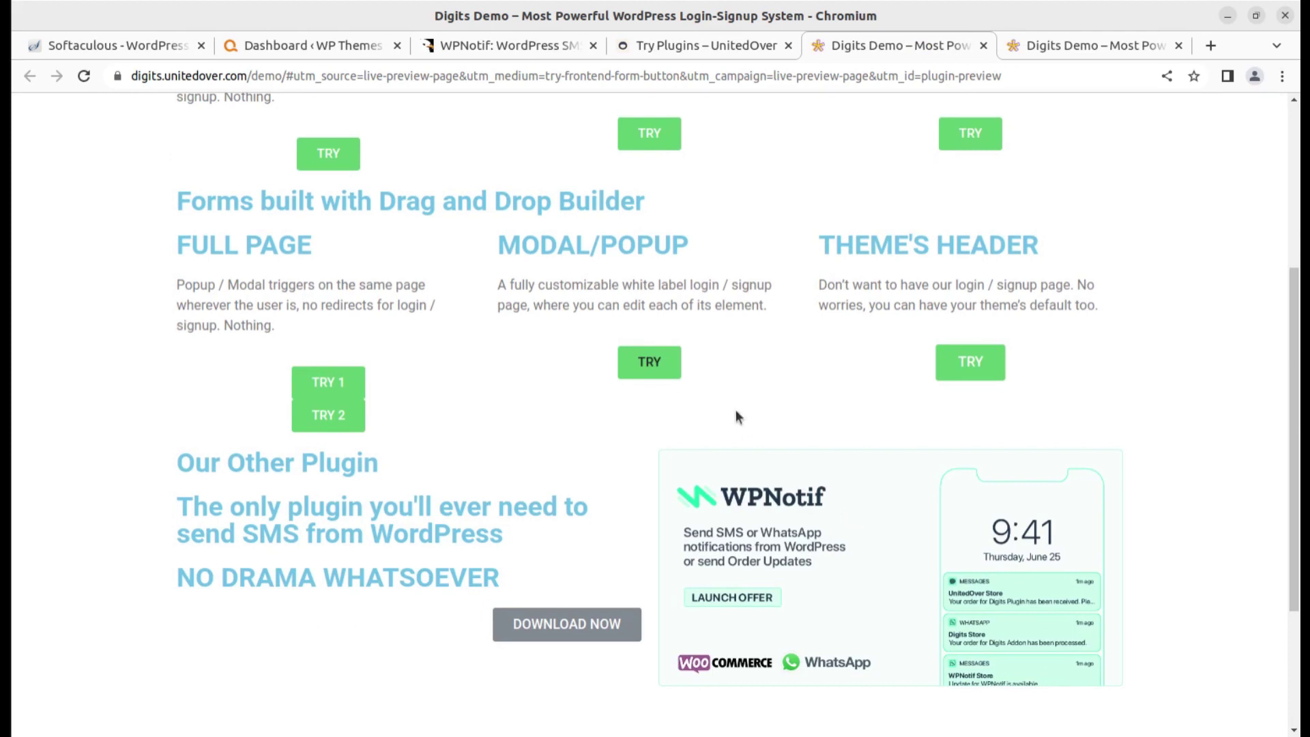
pyautogui.scroll(5, 587, 351)
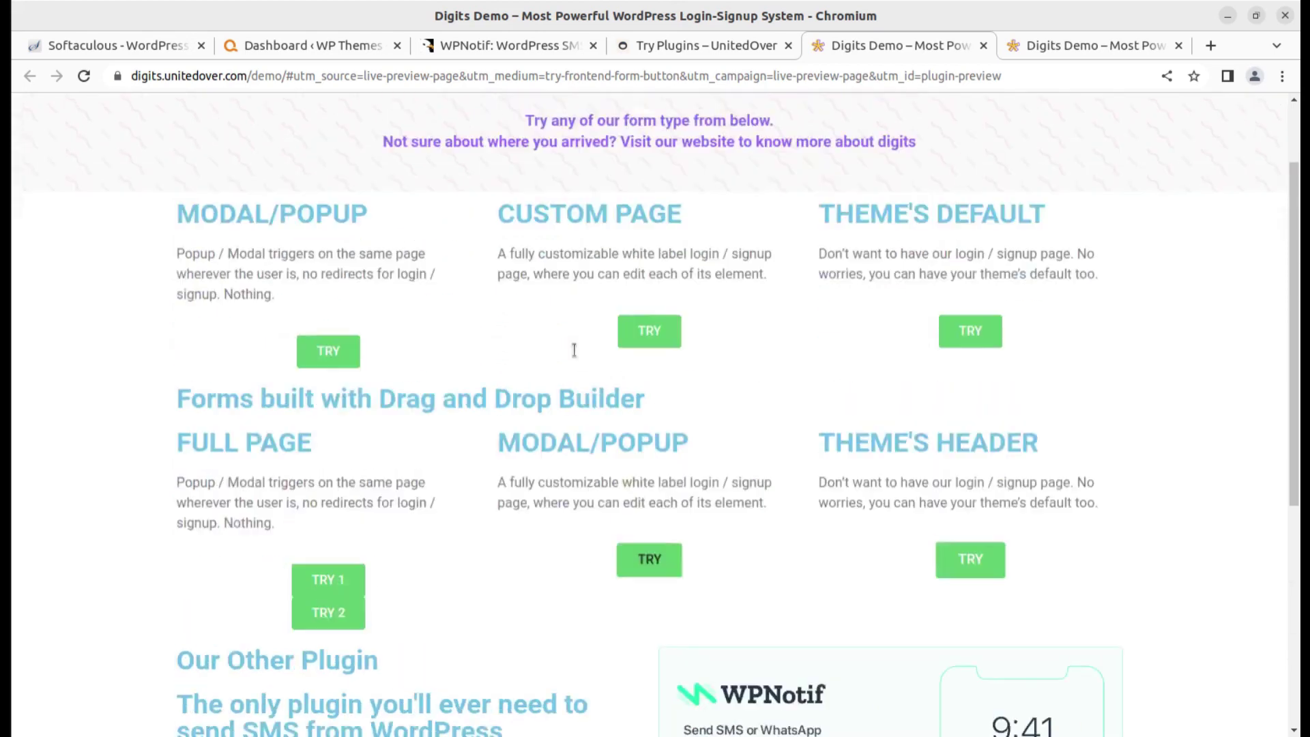
pyautogui.scroll(-3, 326, 313)
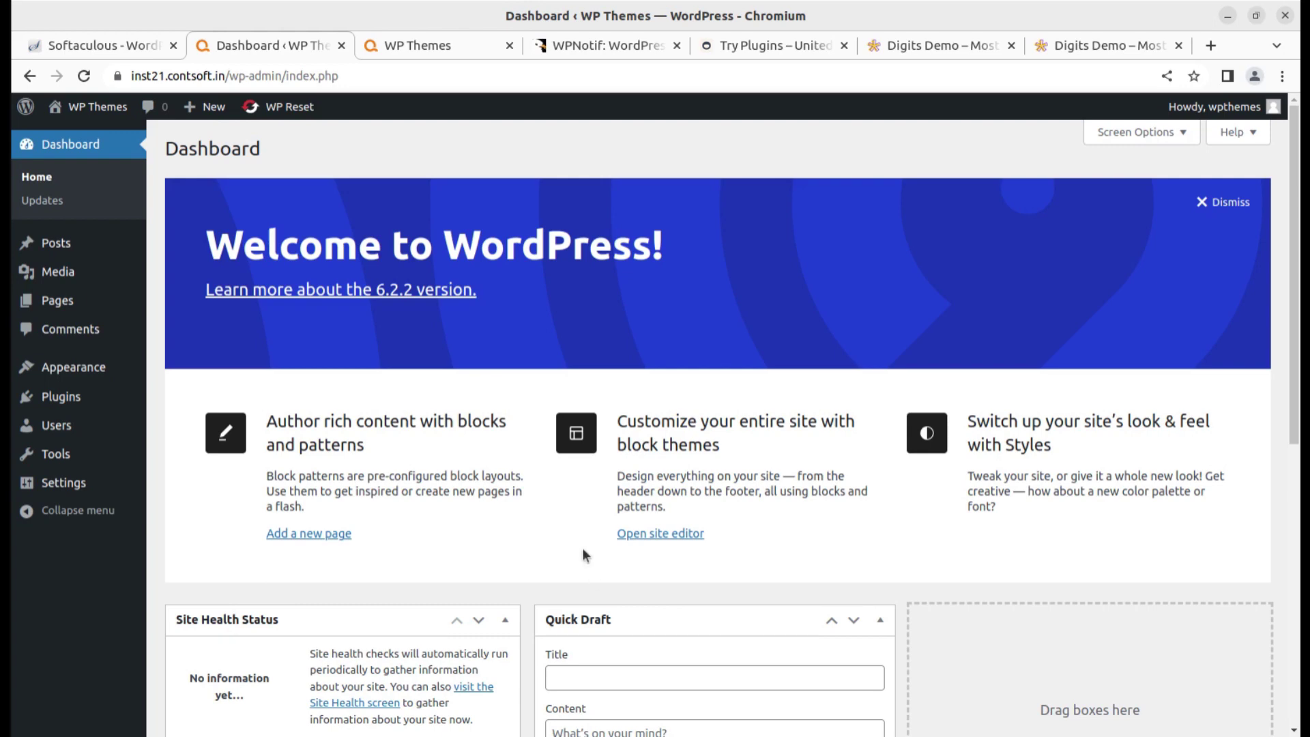
# Step: Start a plugin upload in the WordPress admin and choose wpnotif.zip from the wpnotif_v2.8.5.1 folder in Downloads
pyautogui.moveTo(73, 397)
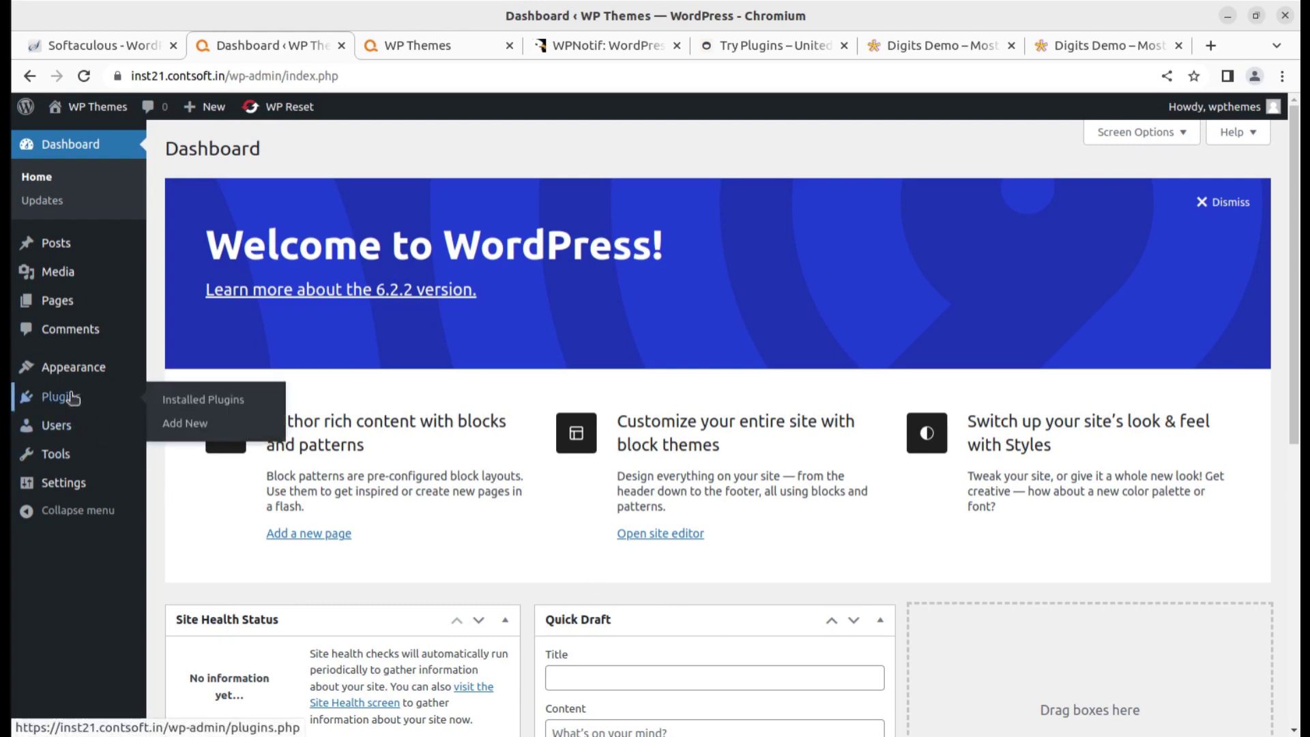
pyautogui.click(189, 431)
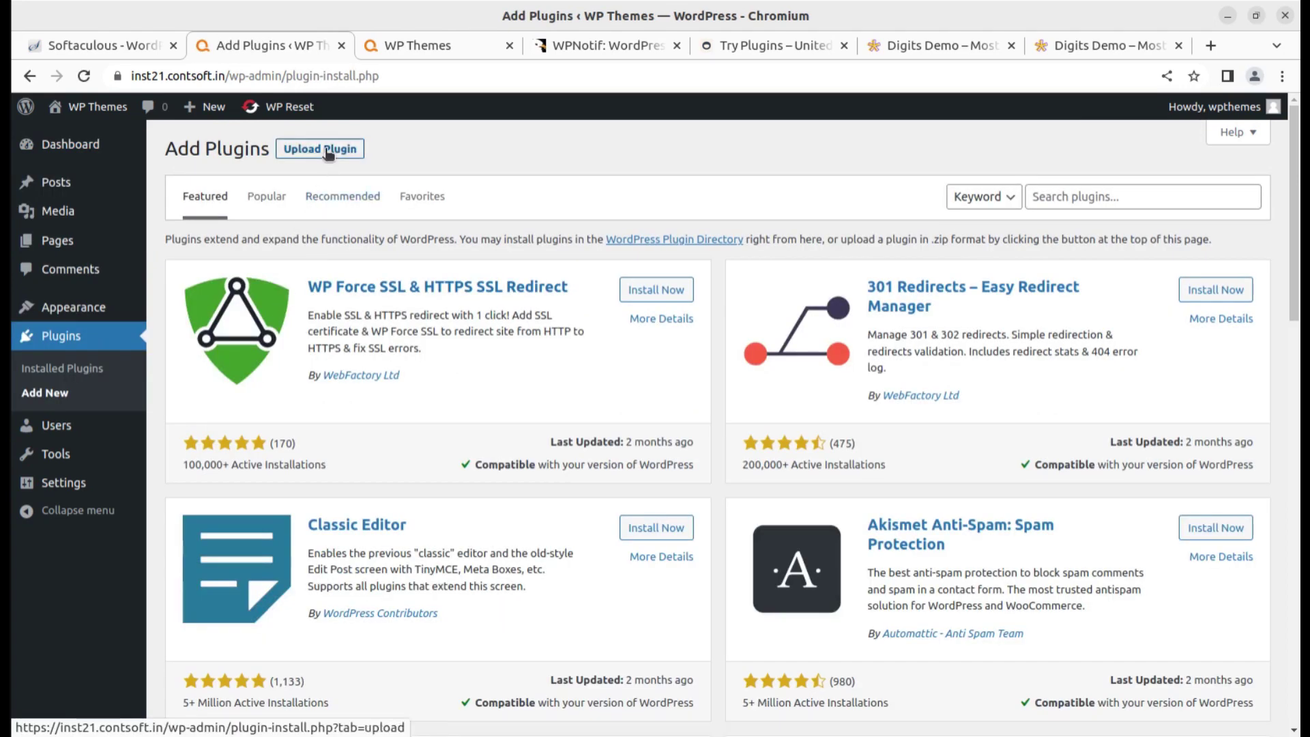
pyautogui.click(329, 154)
pyautogui.click(588, 305)
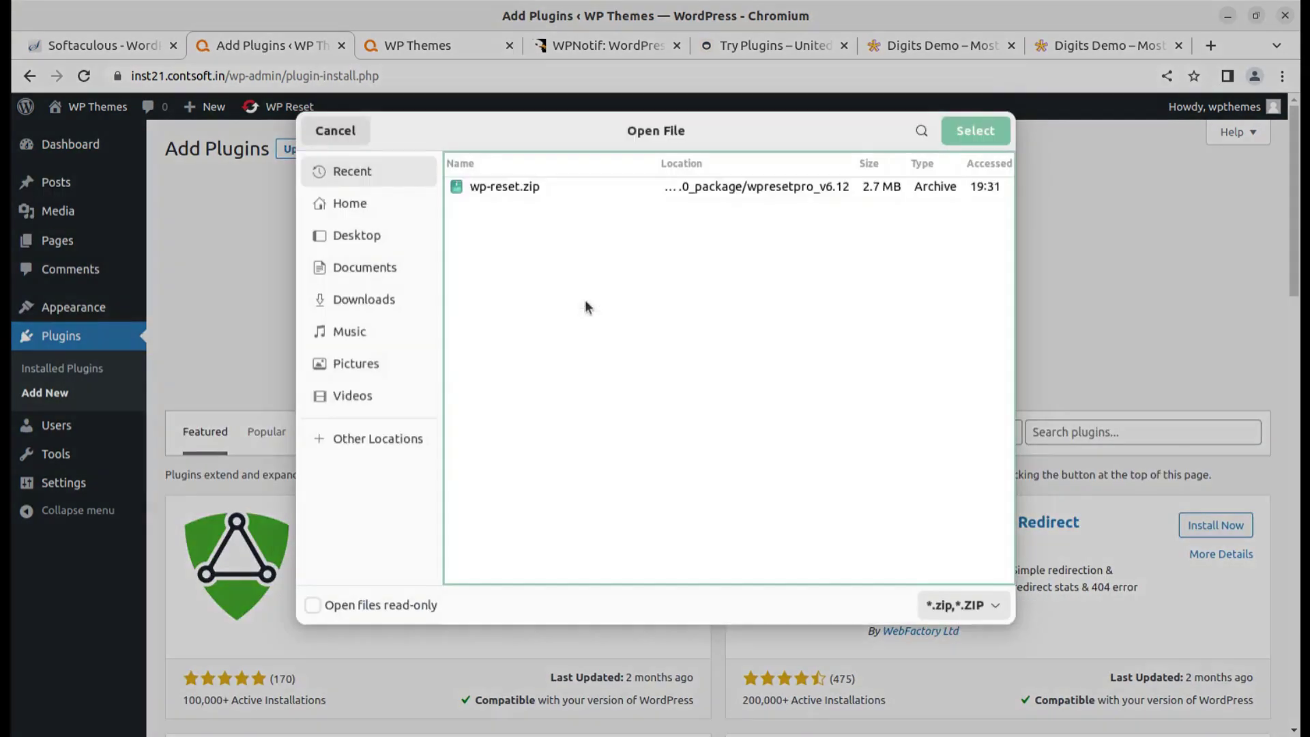
pyautogui.click(376, 302)
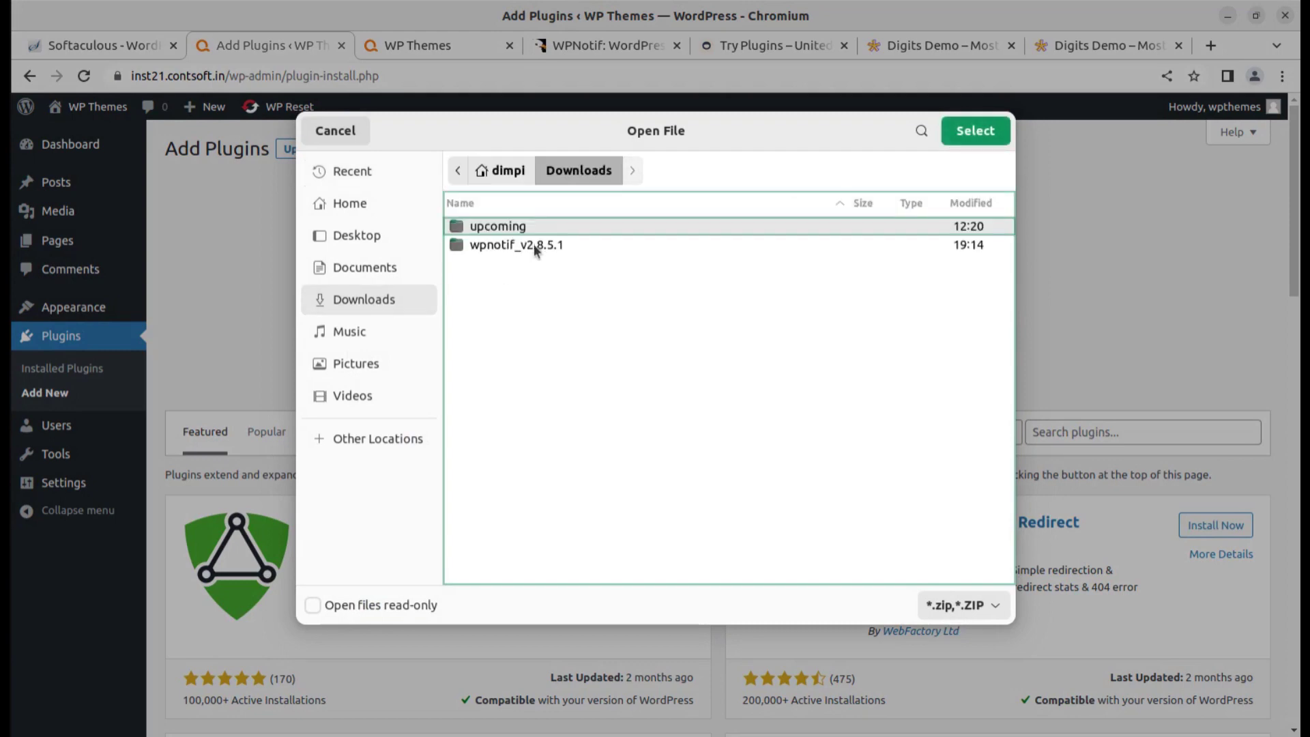
pyautogui.doubleClick(533, 243)
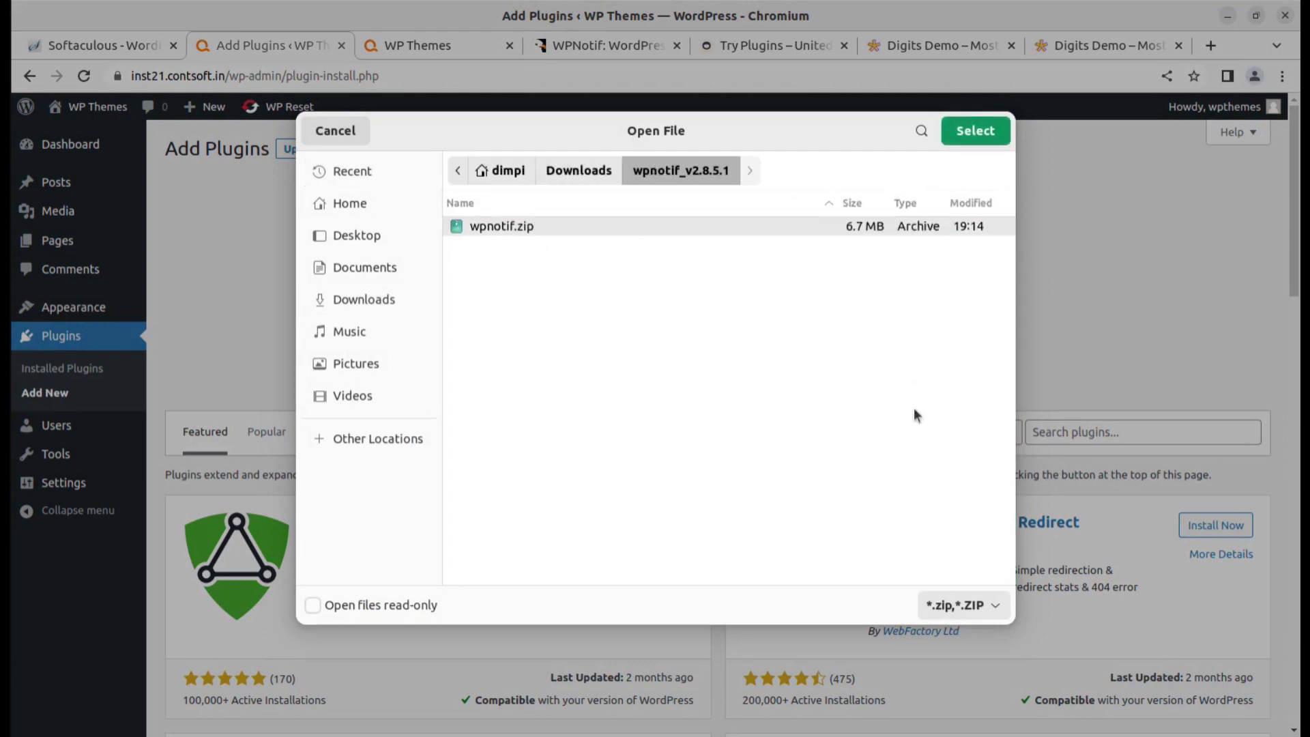
pyautogui.click(981, 131)
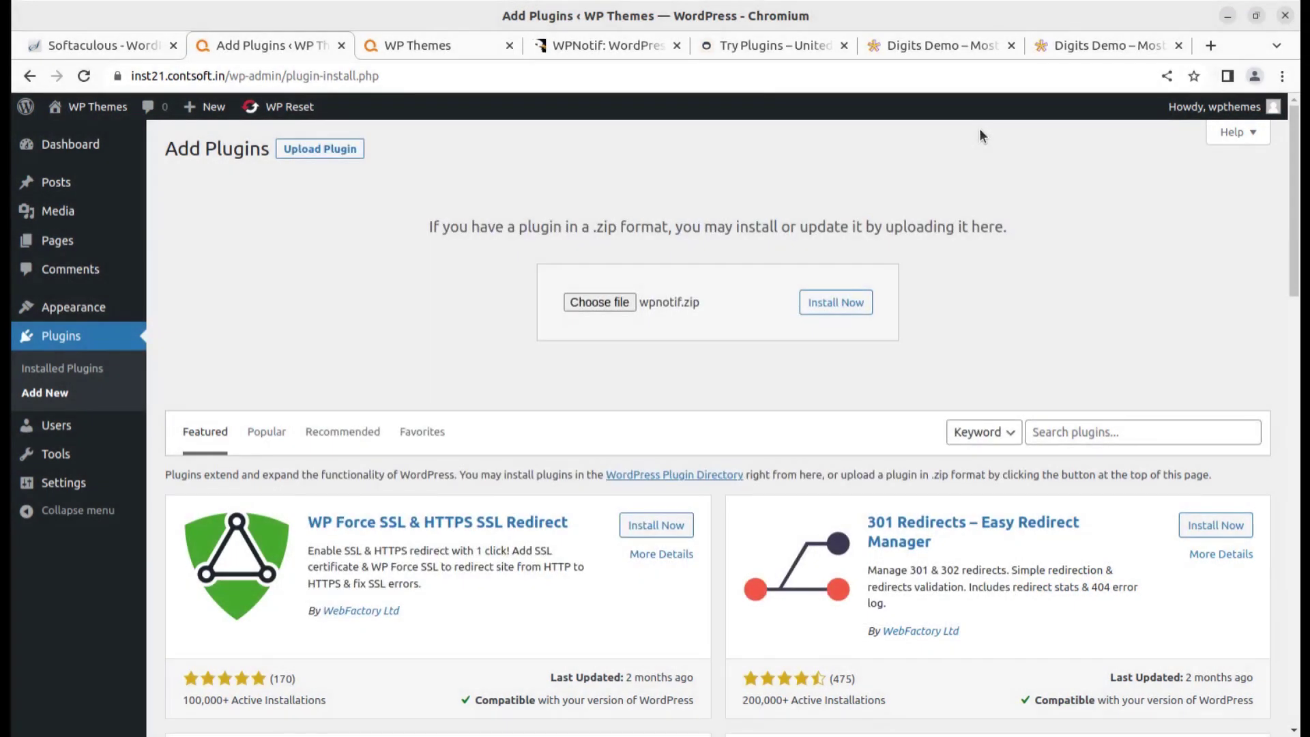
# Step: Install and activate the uploaded WPNotif plugin, and bring up its CodeCanyon product page
pyautogui.click(827, 307)
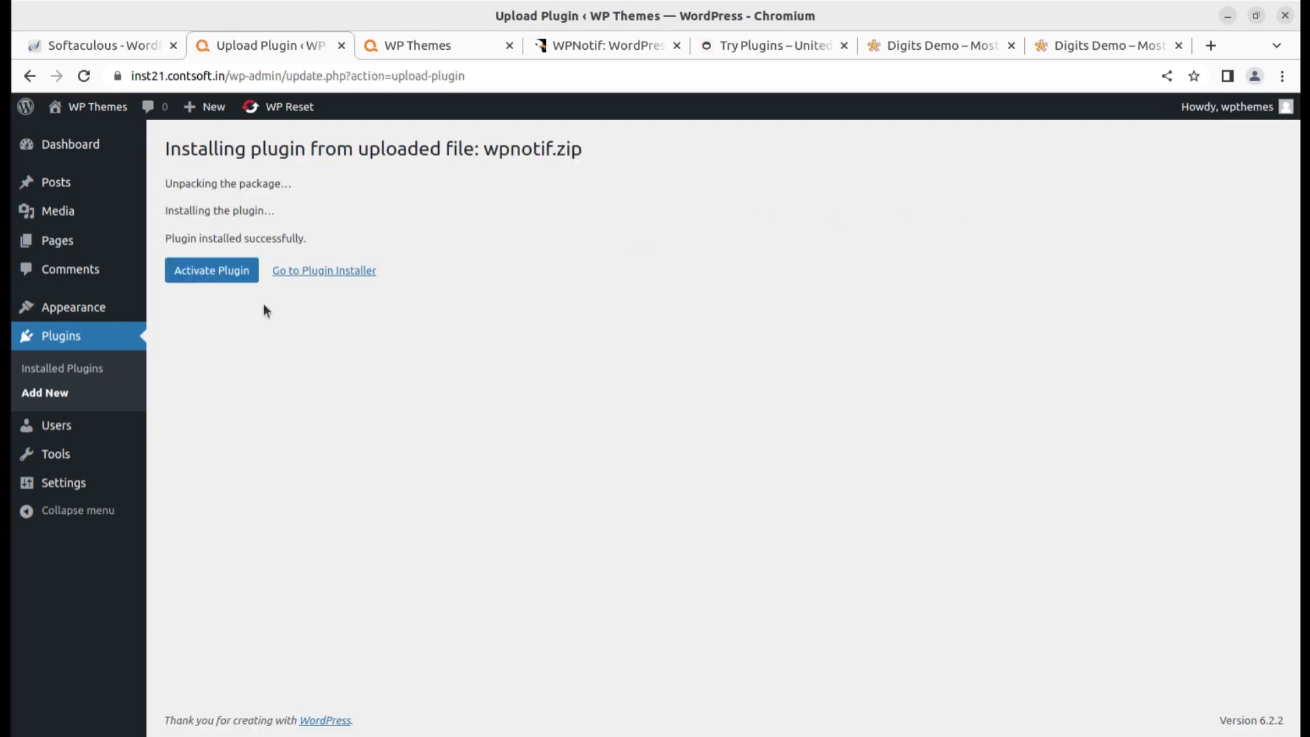
pyautogui.click(240, 279)
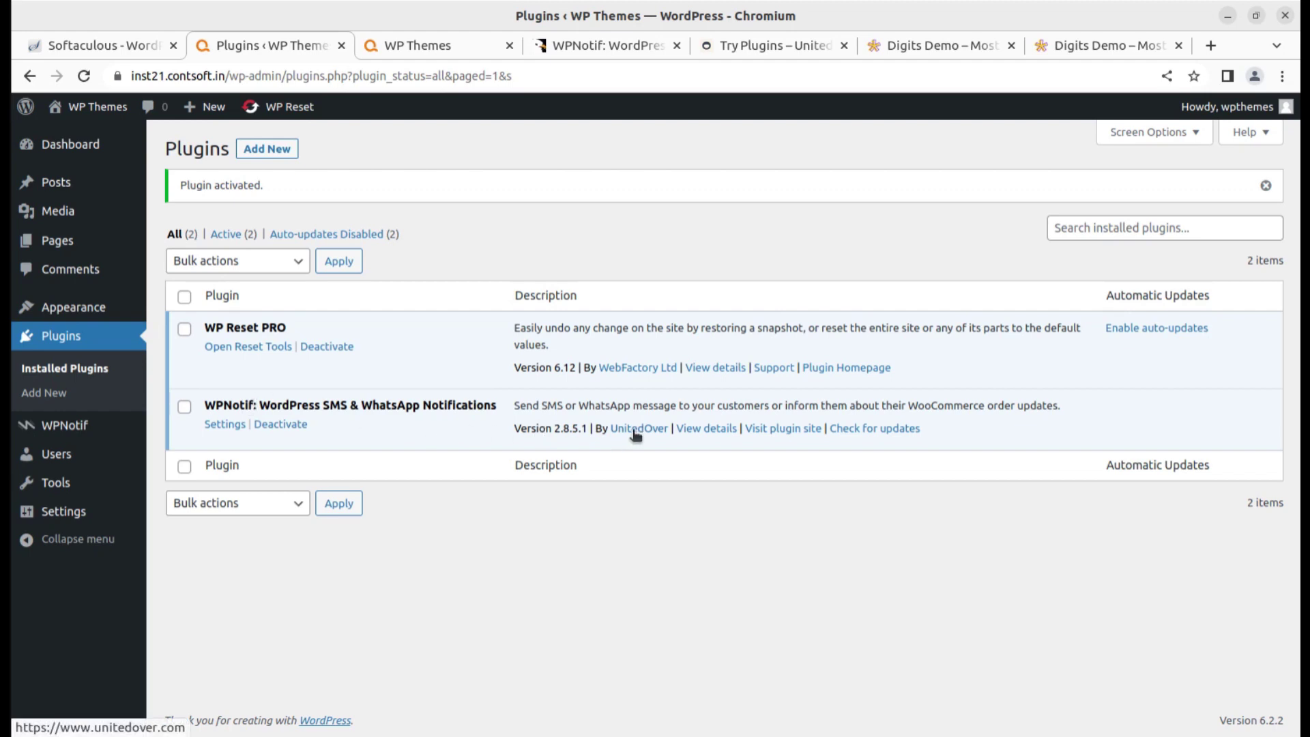
pyautogui.click(586, 45)
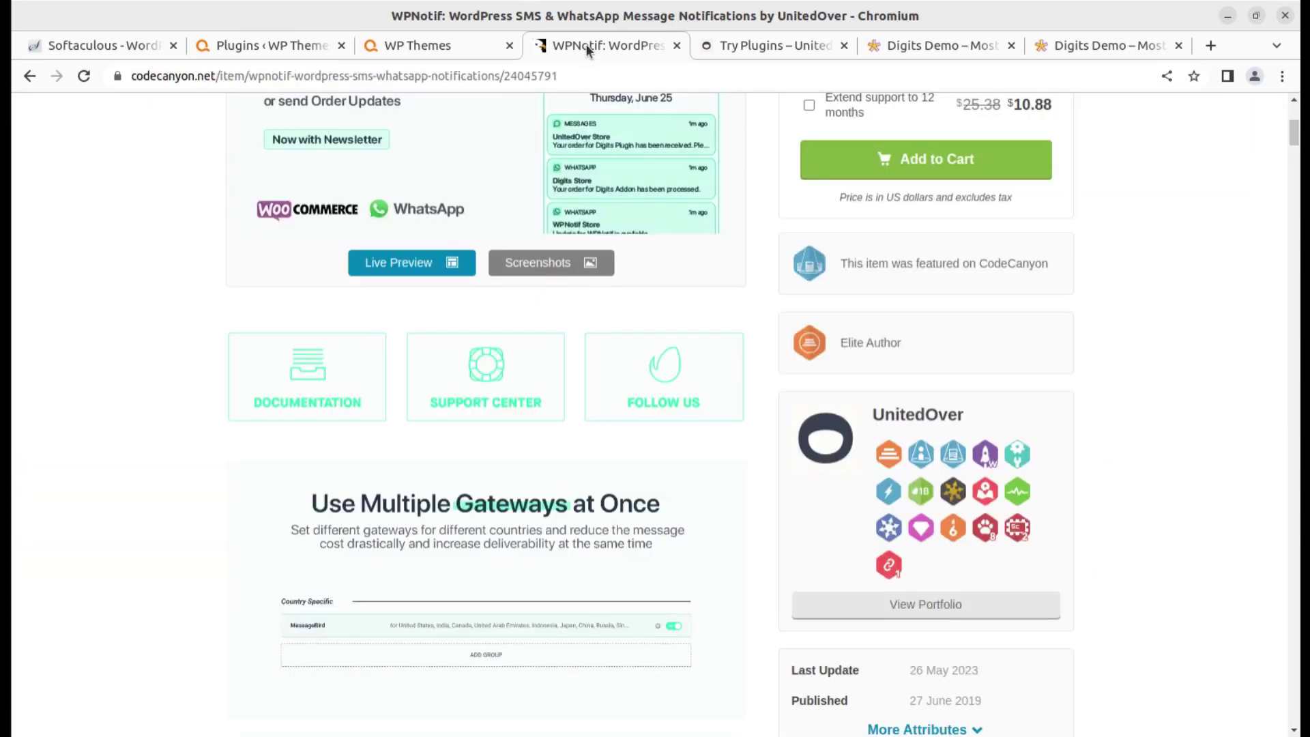
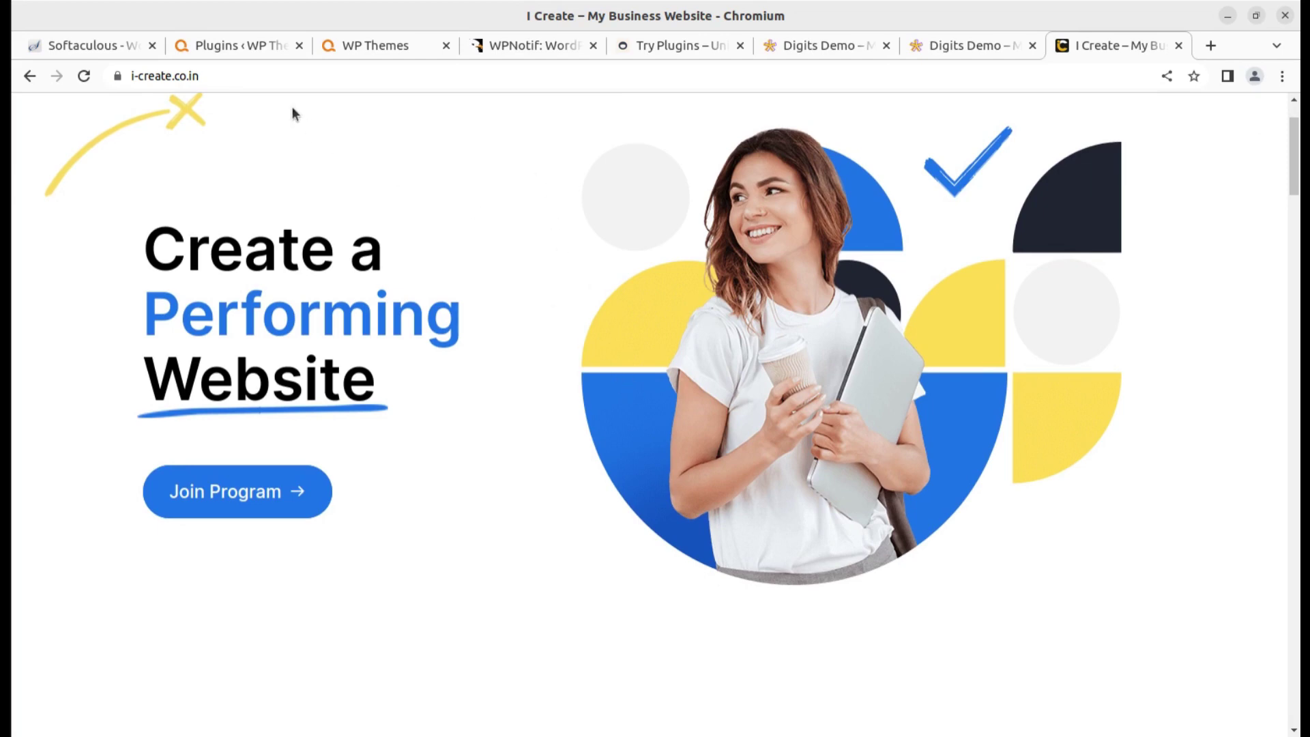
# Step: Return to the WordPress admin and open the Gateway section of the WPNotif settings
pyautogui.click(228, 41)
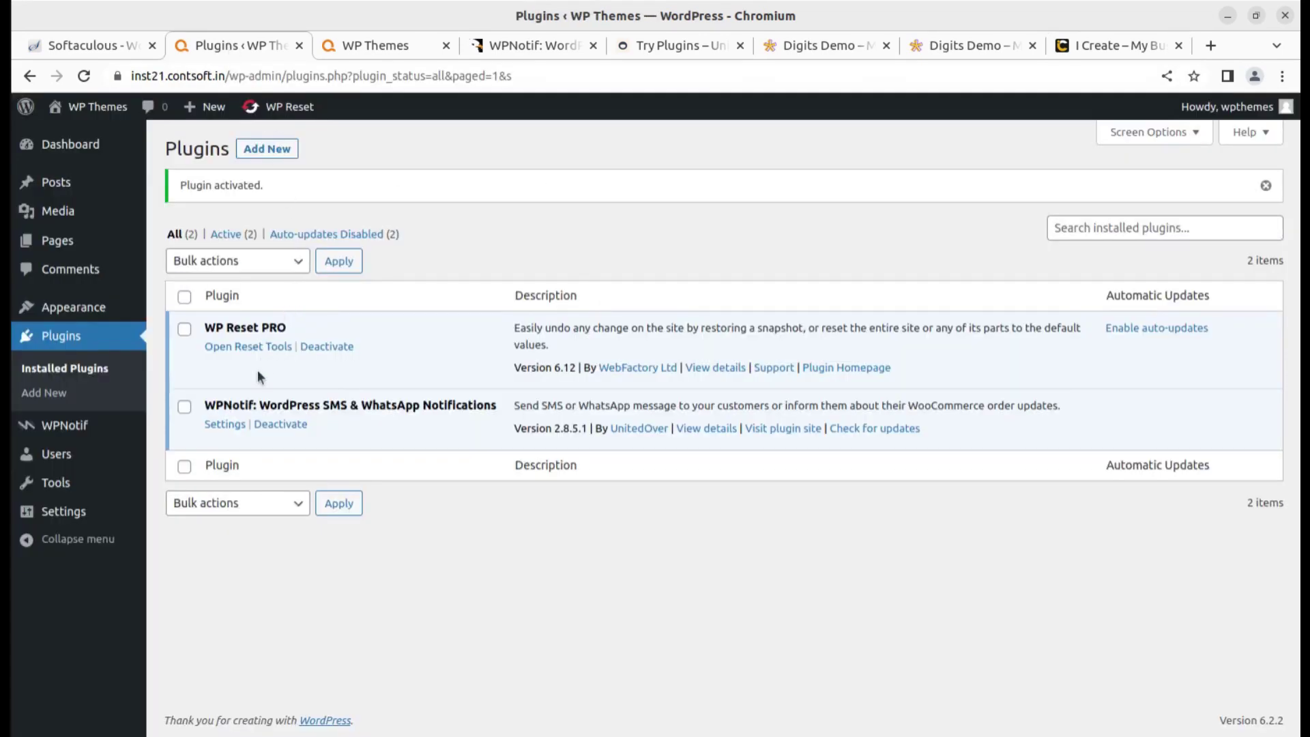
pyautogui.moveTo(73, 427)
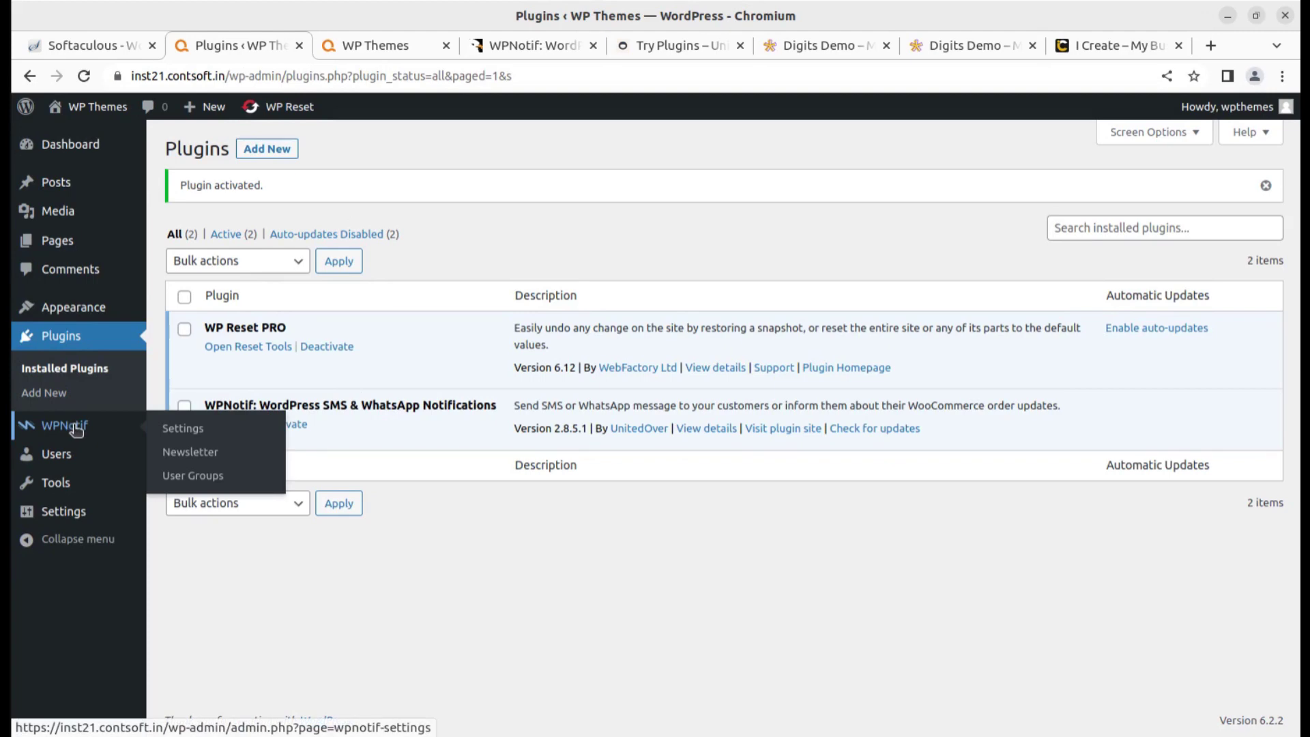
pyautogui.click(178, 434)
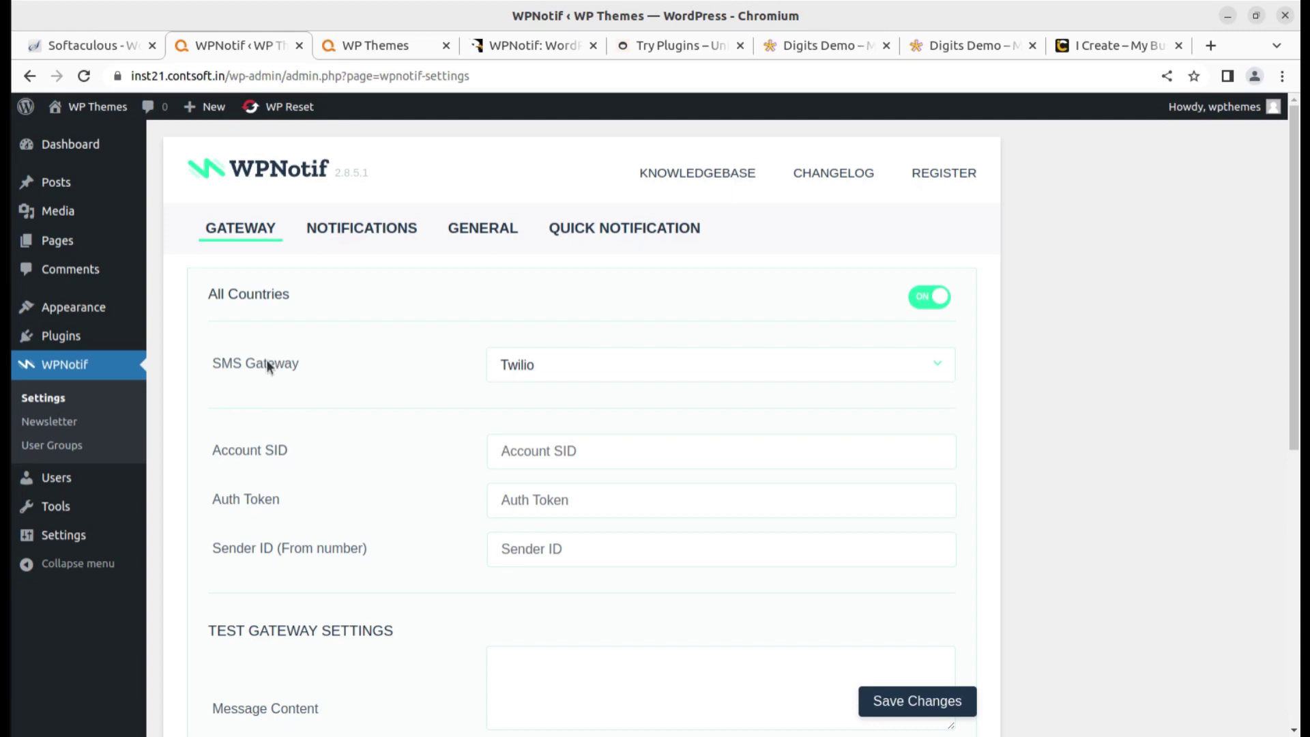
pyautogui.click(238, 234)
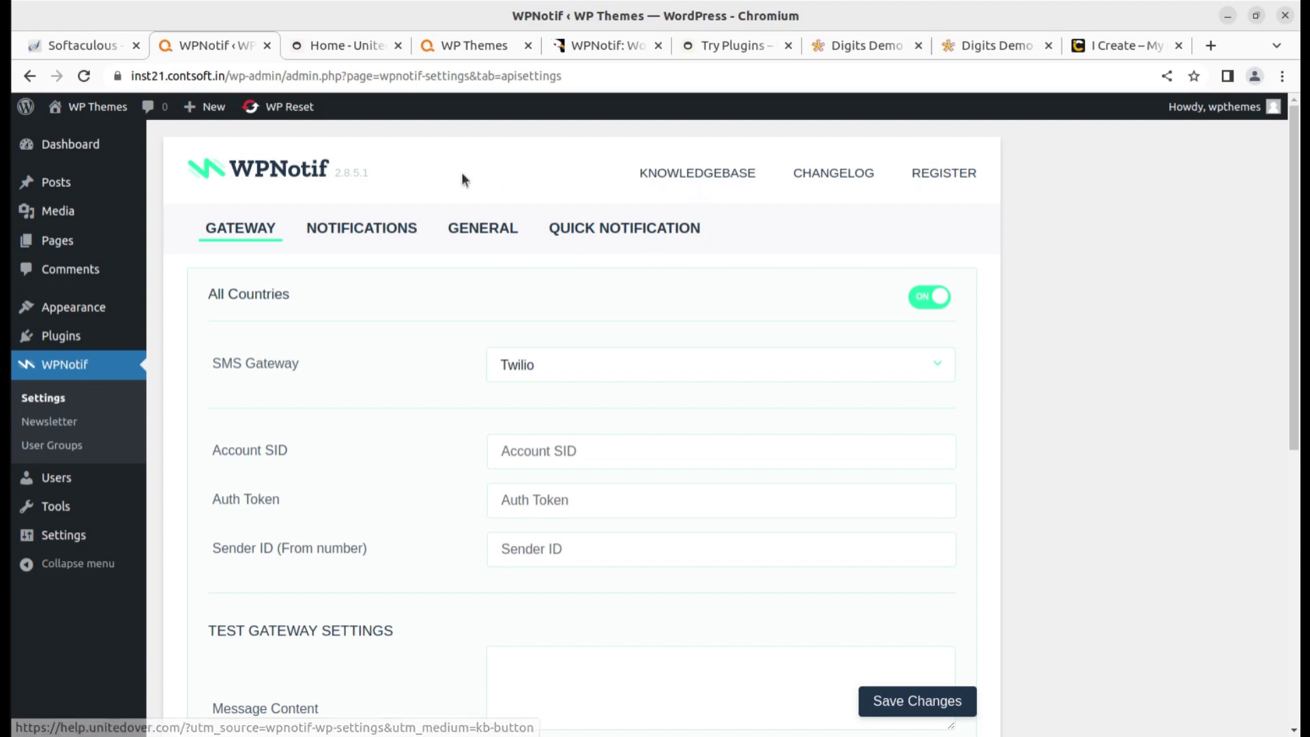
# Step: Open the WPNotif help section from the UnitedOver help home page
pyautogui.click(334, 51)
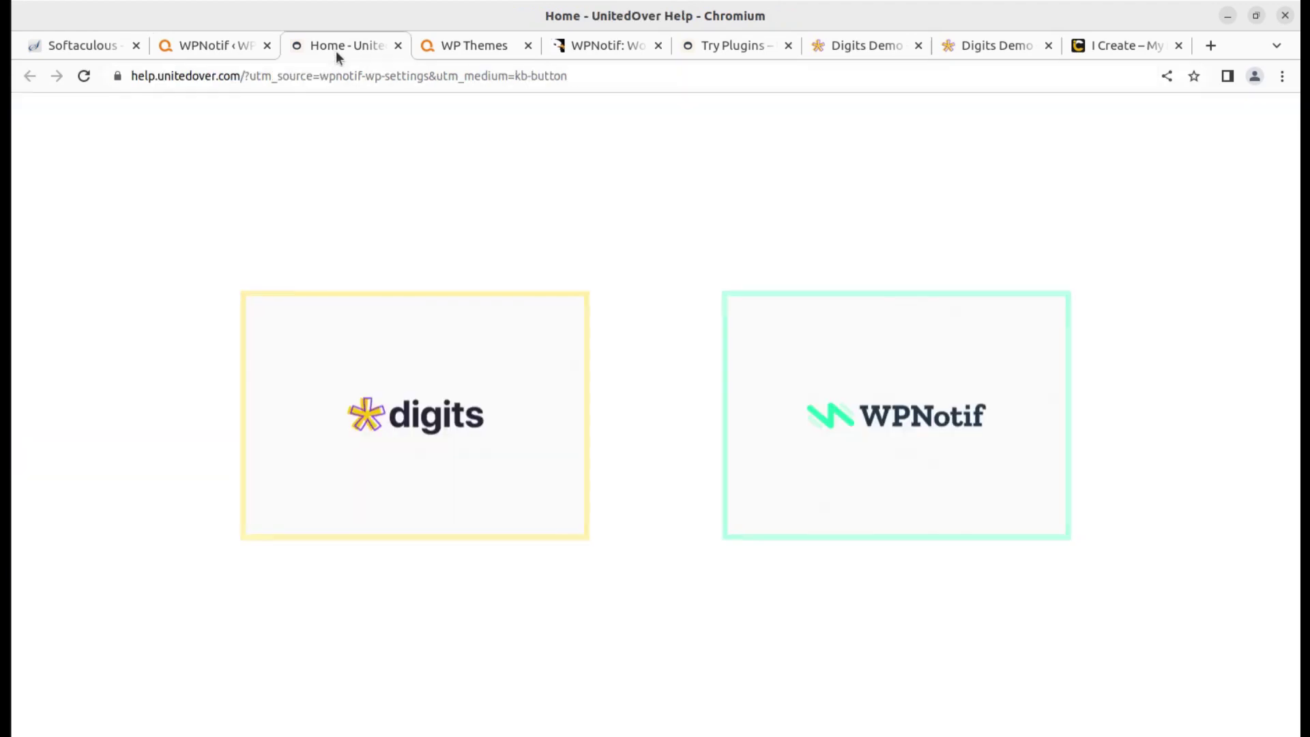
pyautogui.click(404, 434)
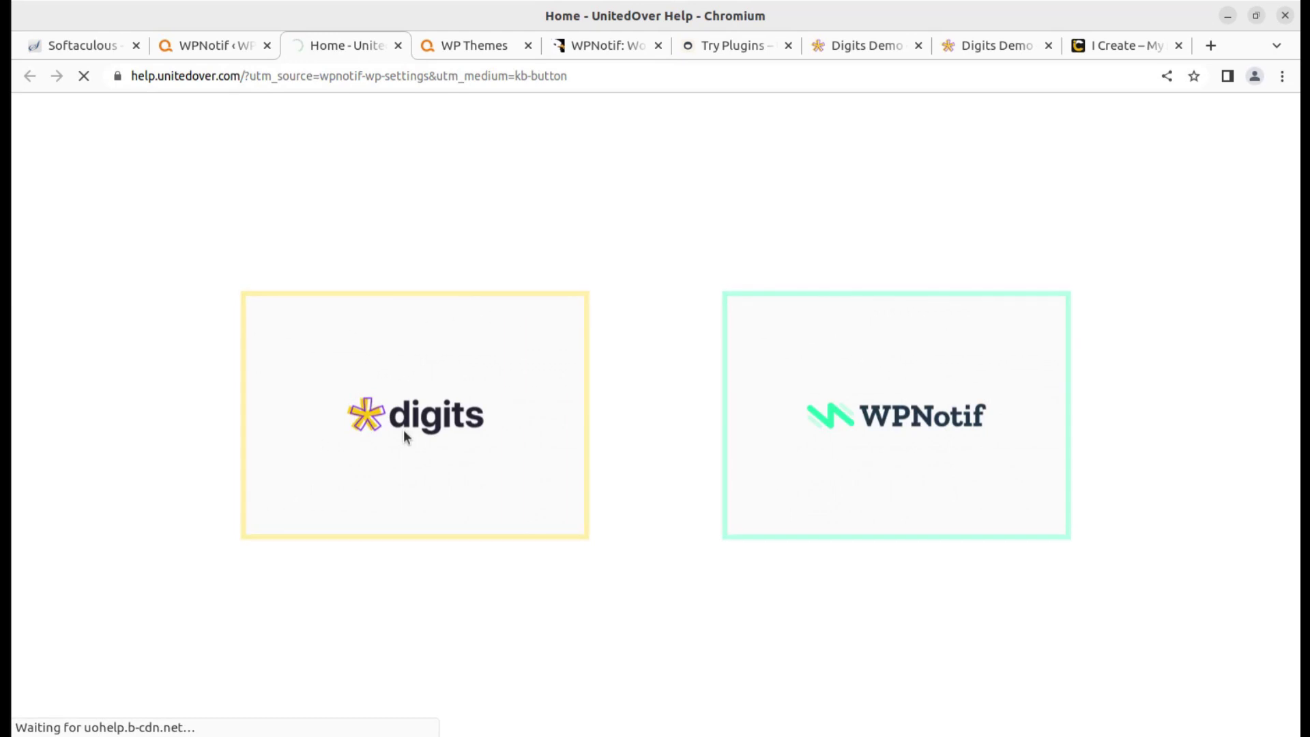
pyautogui.click(30, 79)
pyautogui.click(874, 438)
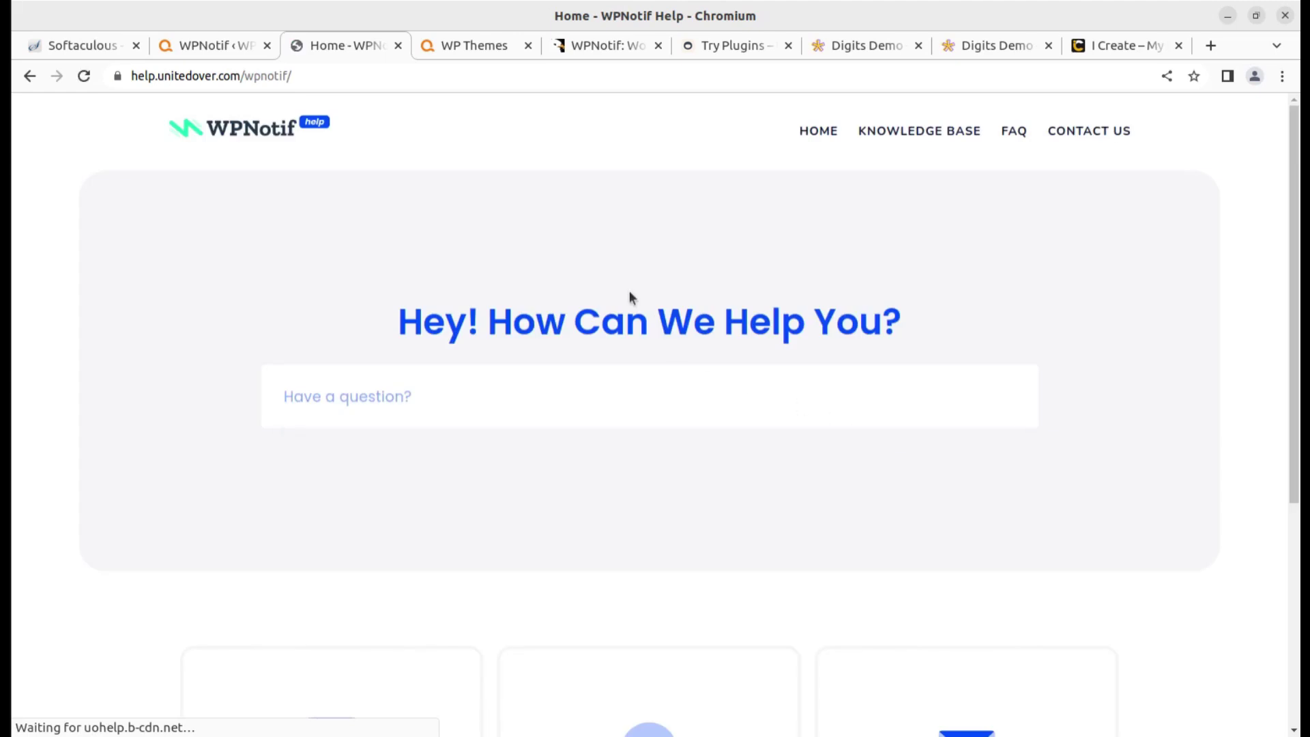
# Step: Look over the WPNotif help home page's support options, and return to the plugin's Gateway settings in the WordPress admin
pyautogui.scroll(-5, 629, 294)
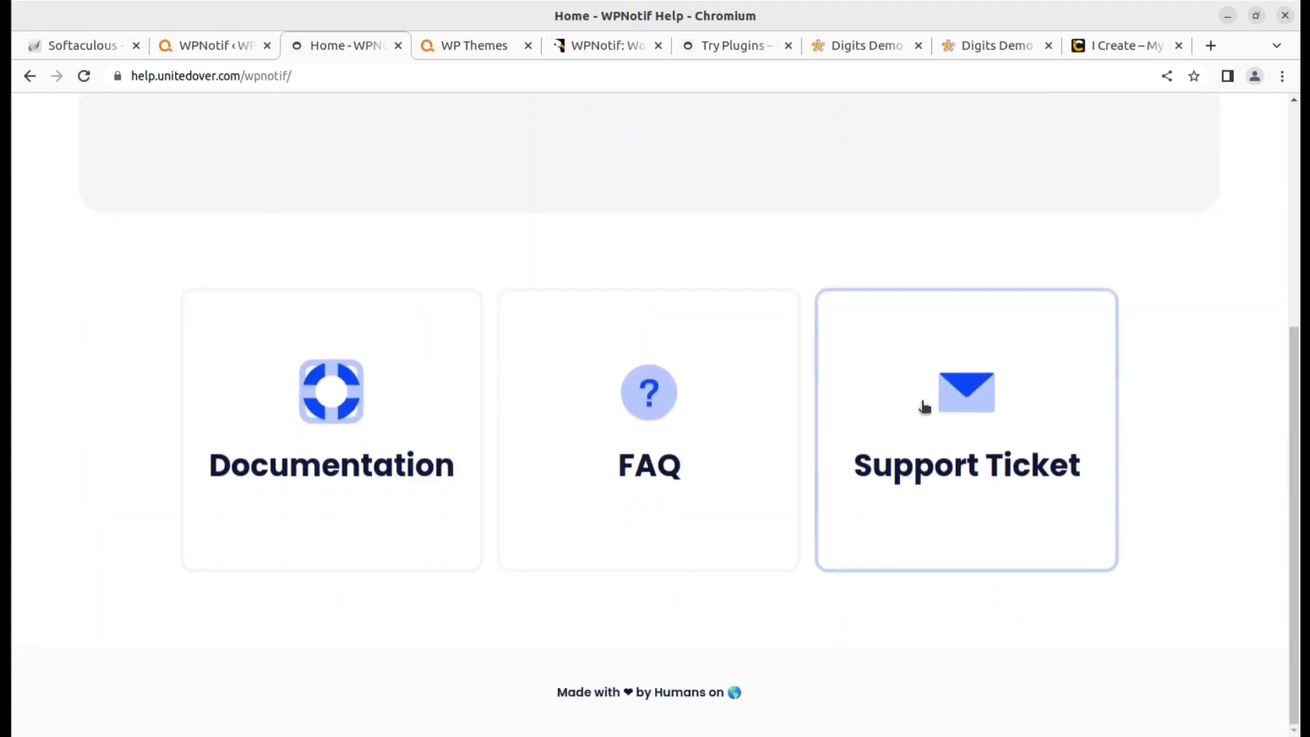
pyautogui.scroll(5, 860, 337)
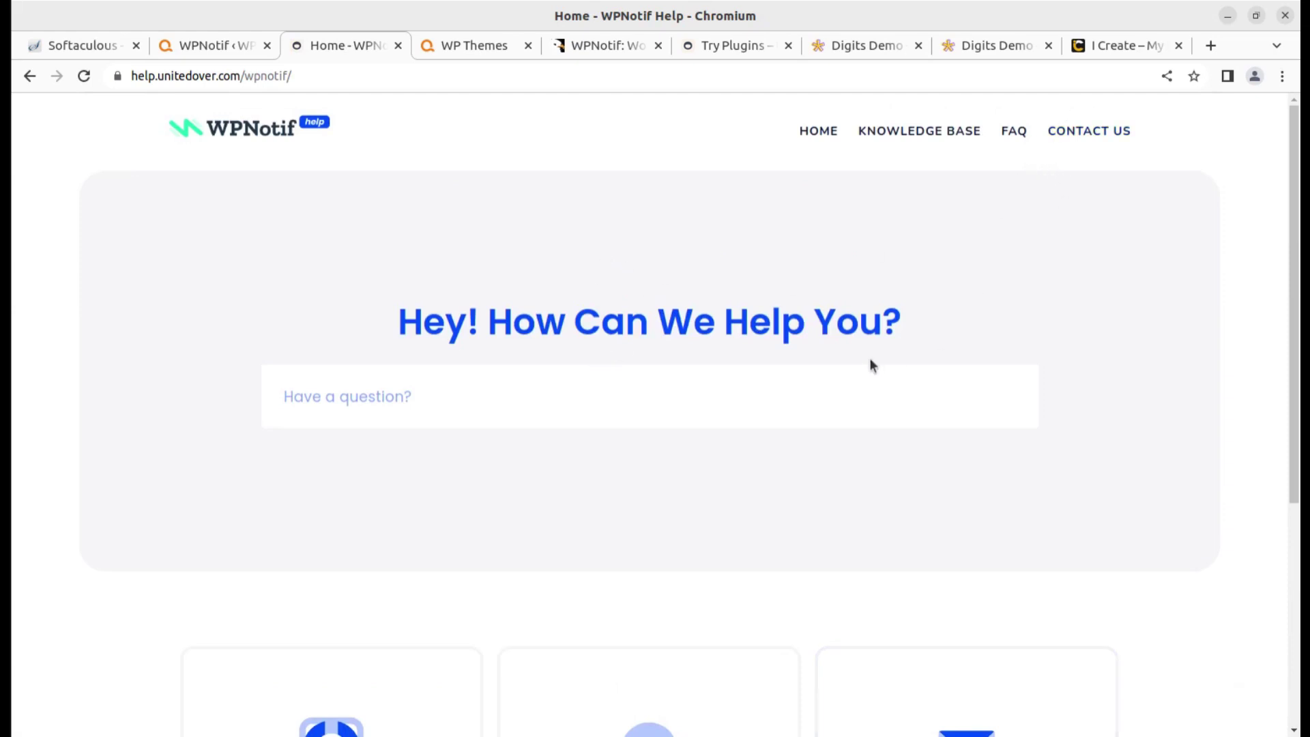
pyautogui.click(199, 51)
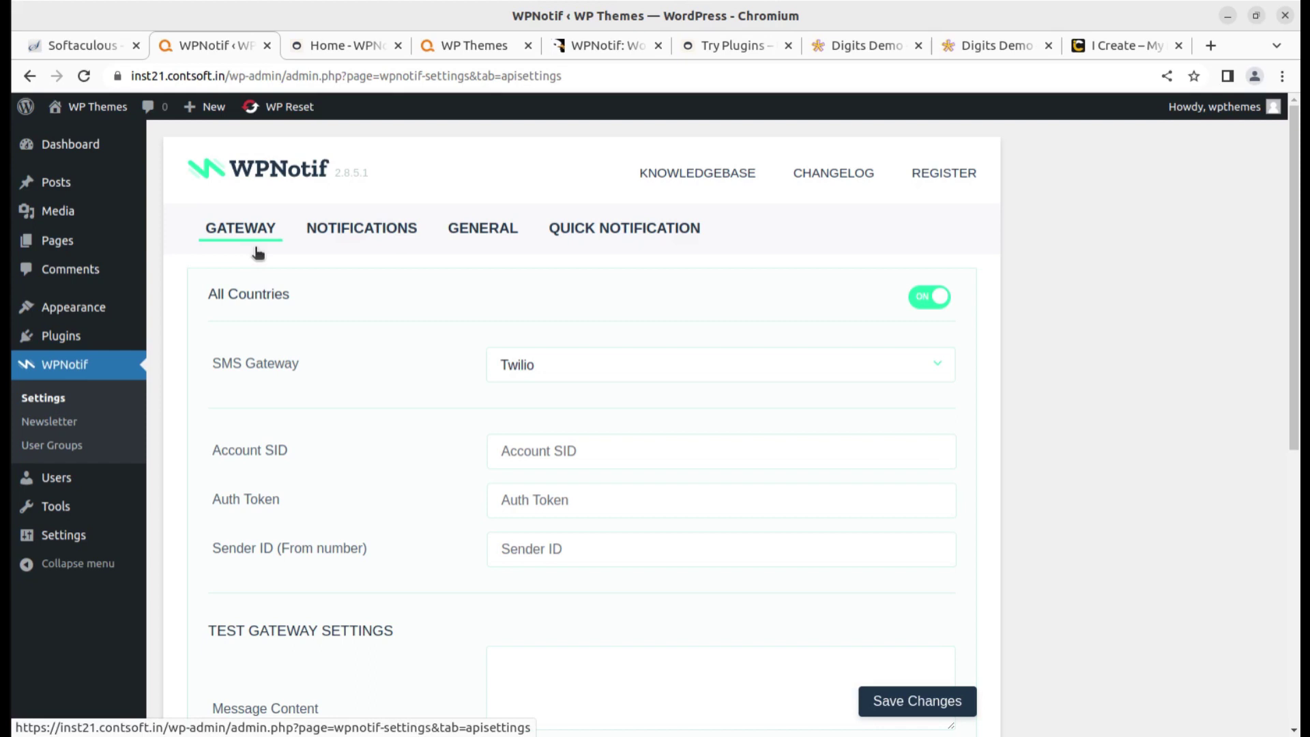
# Step: Browse the full list of available SMS gateways for all countries and select SMS App from the Mobile group
pyautogui.click(537, 363)
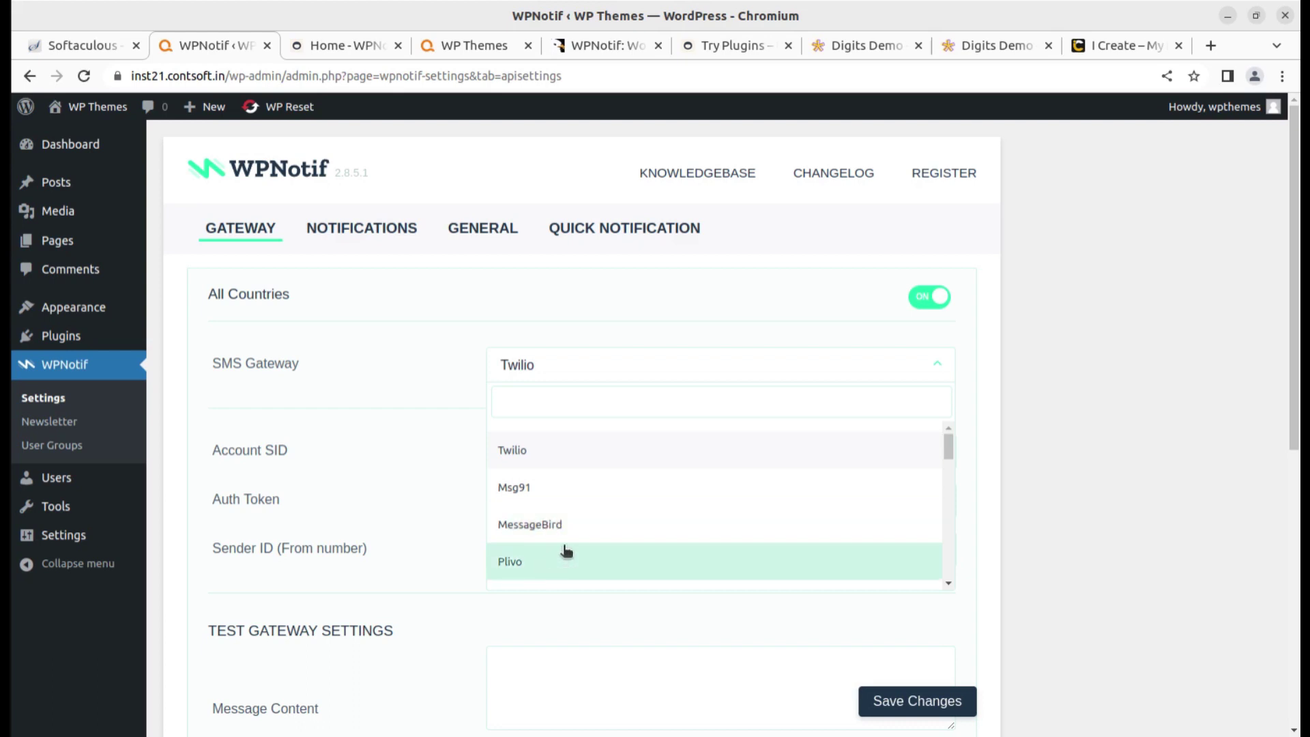
pyautogui.scroll(-2, 565, 550)
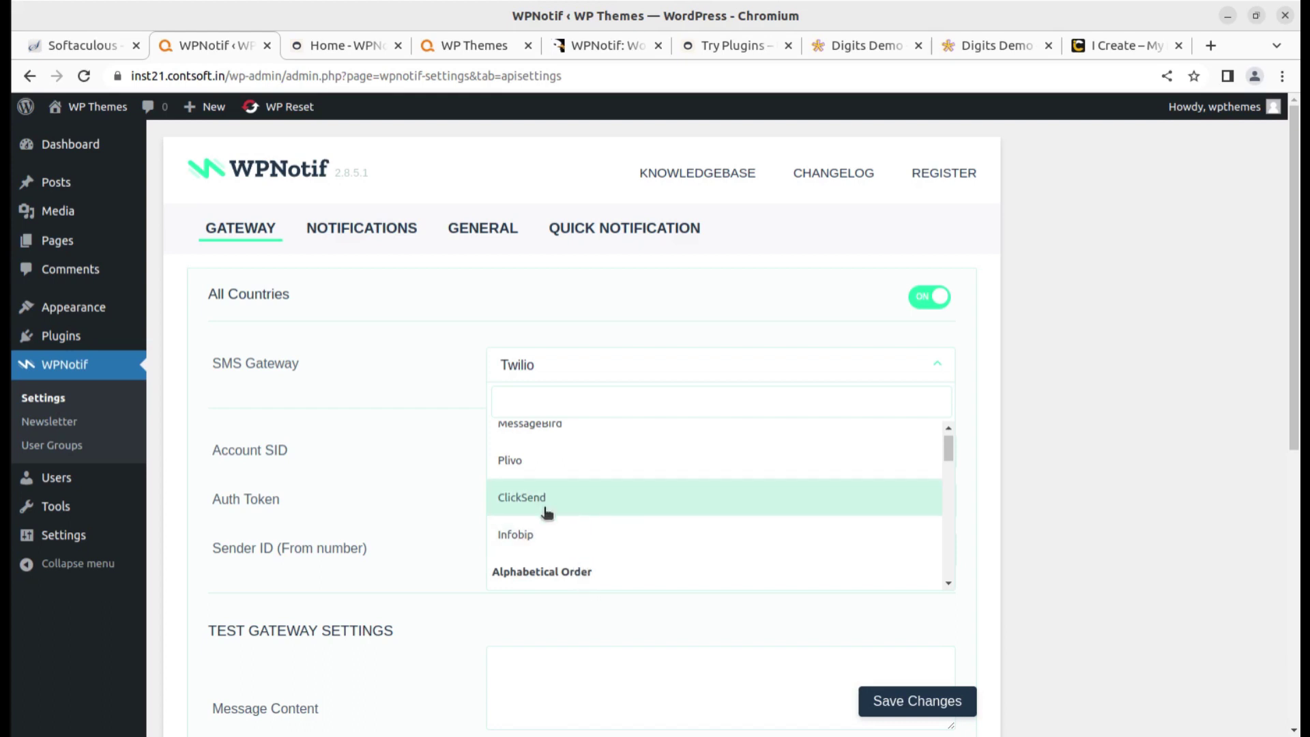
pyautogui.scroll(-3, 580, 497)
pyautogui.scroll(-2, 577, 488)
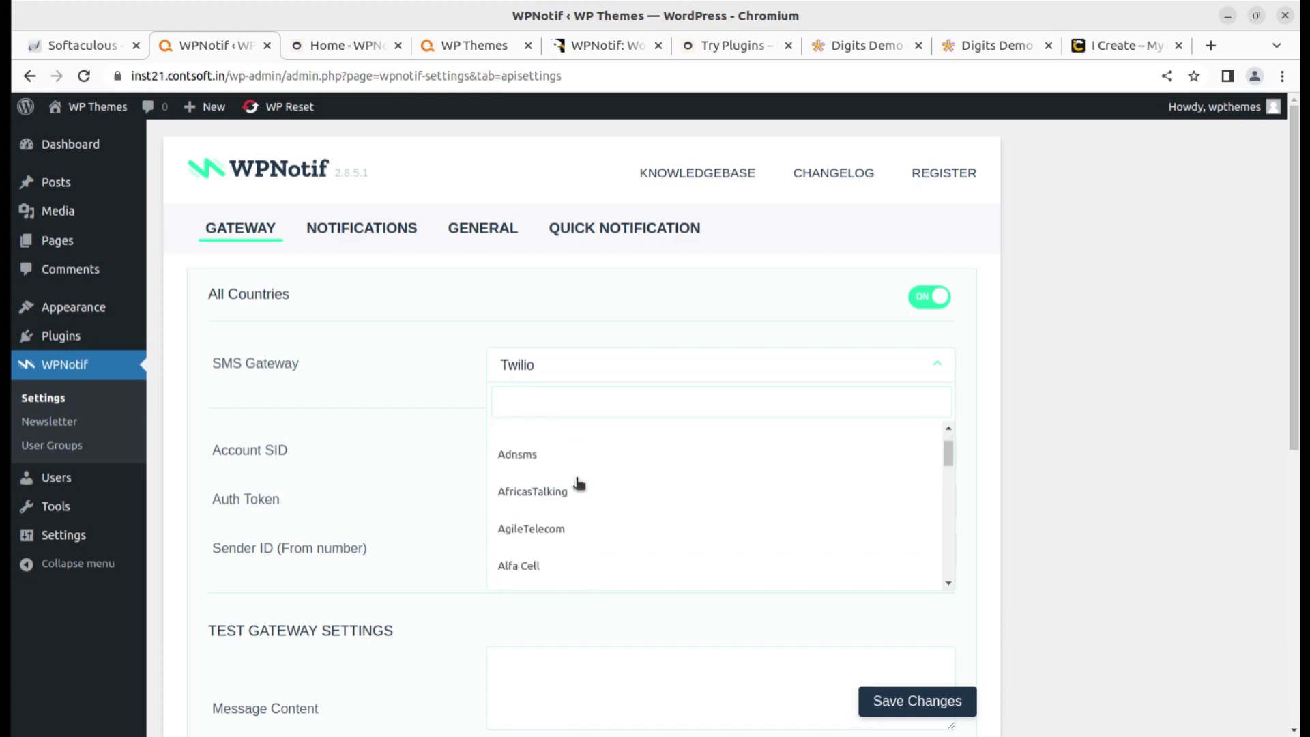
pyautogui.scroll(-3, 621, 463)
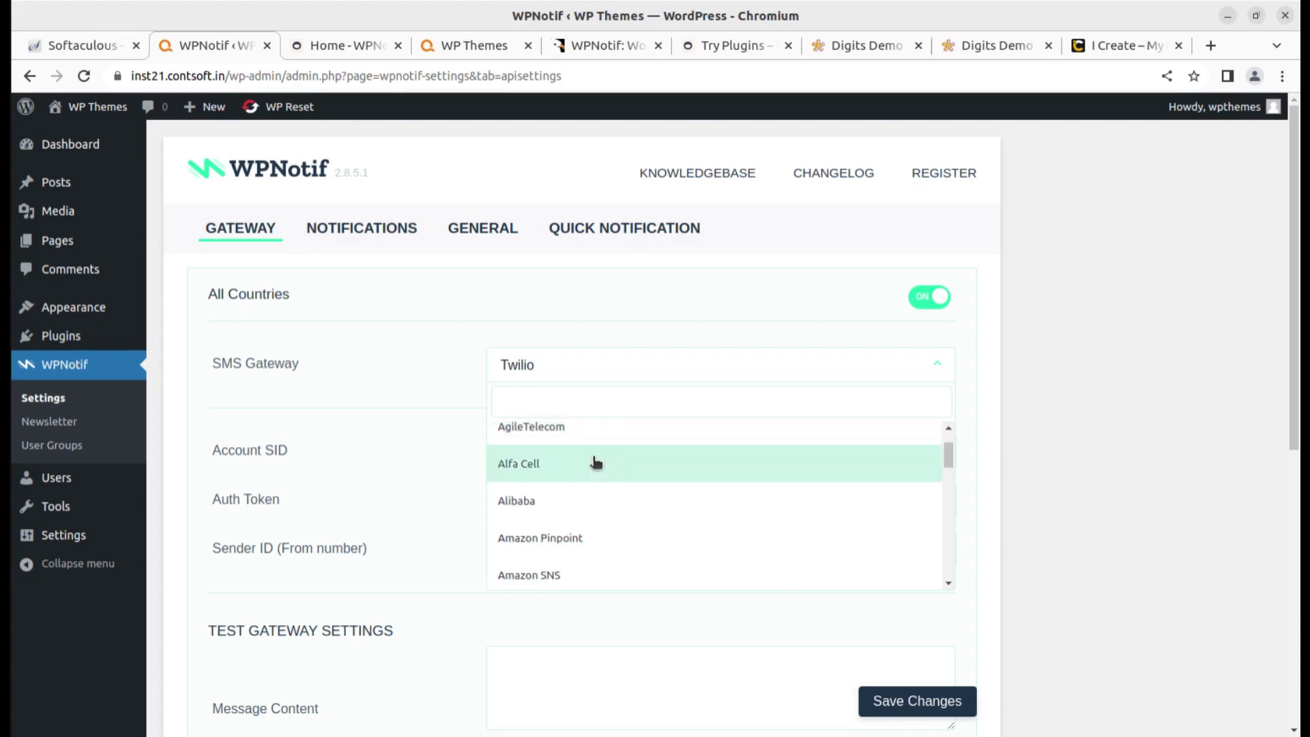
pyautogui.scroll(-2, 579, 489)
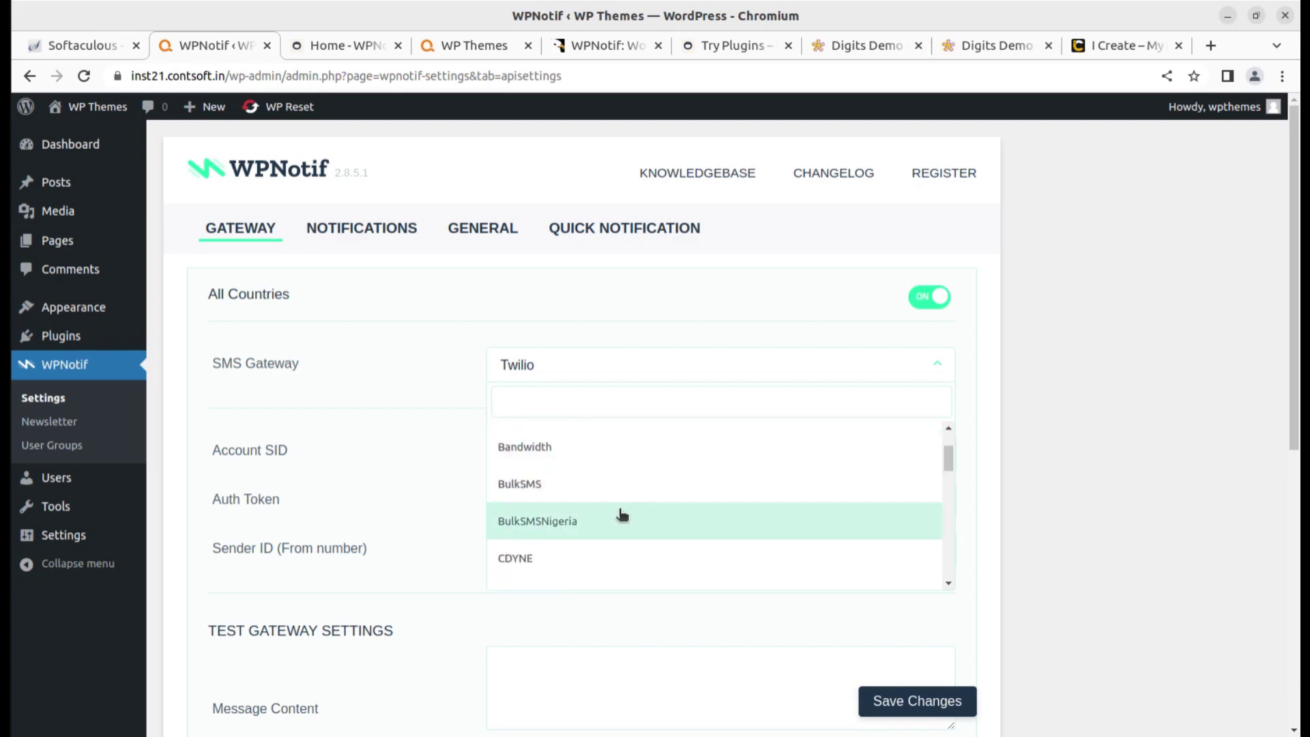
pyautogui.scroll(-3, 621, 504)
pyautogui.scroll(-5, 616, 501)
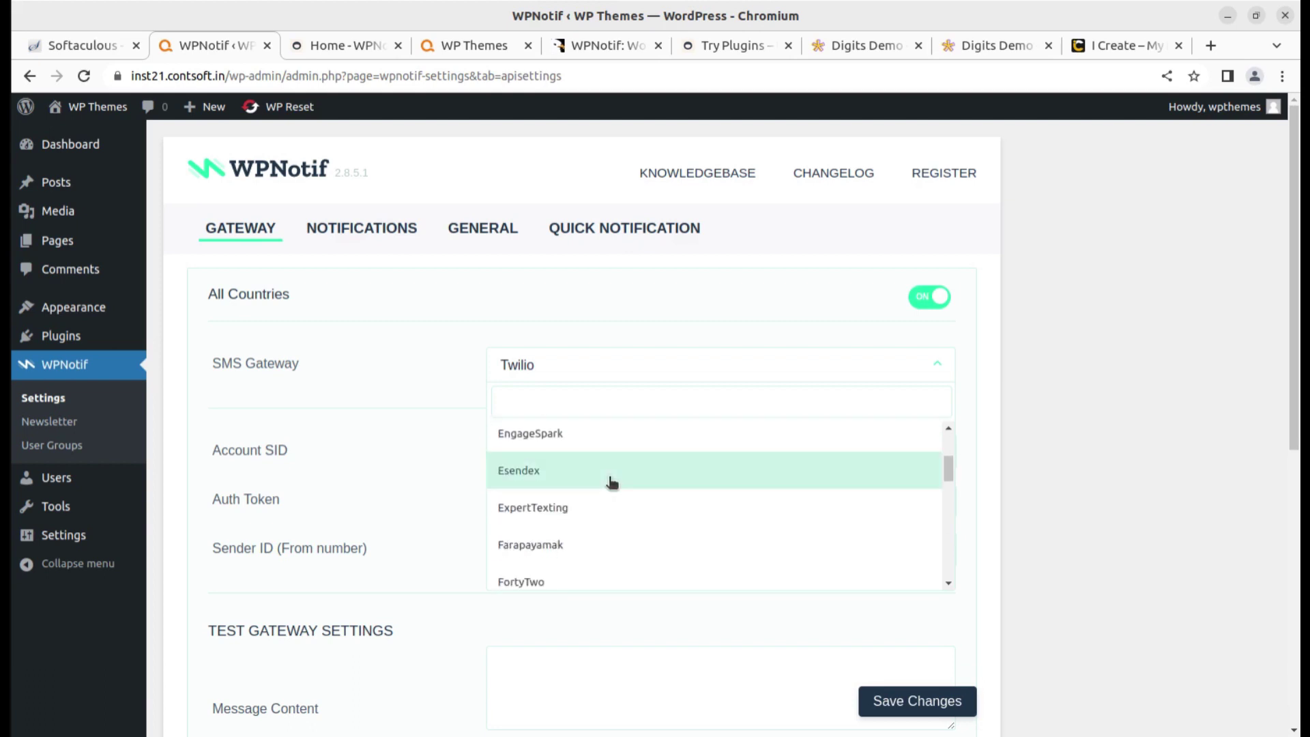
pyautogui.scroll(-5, 612, 482)
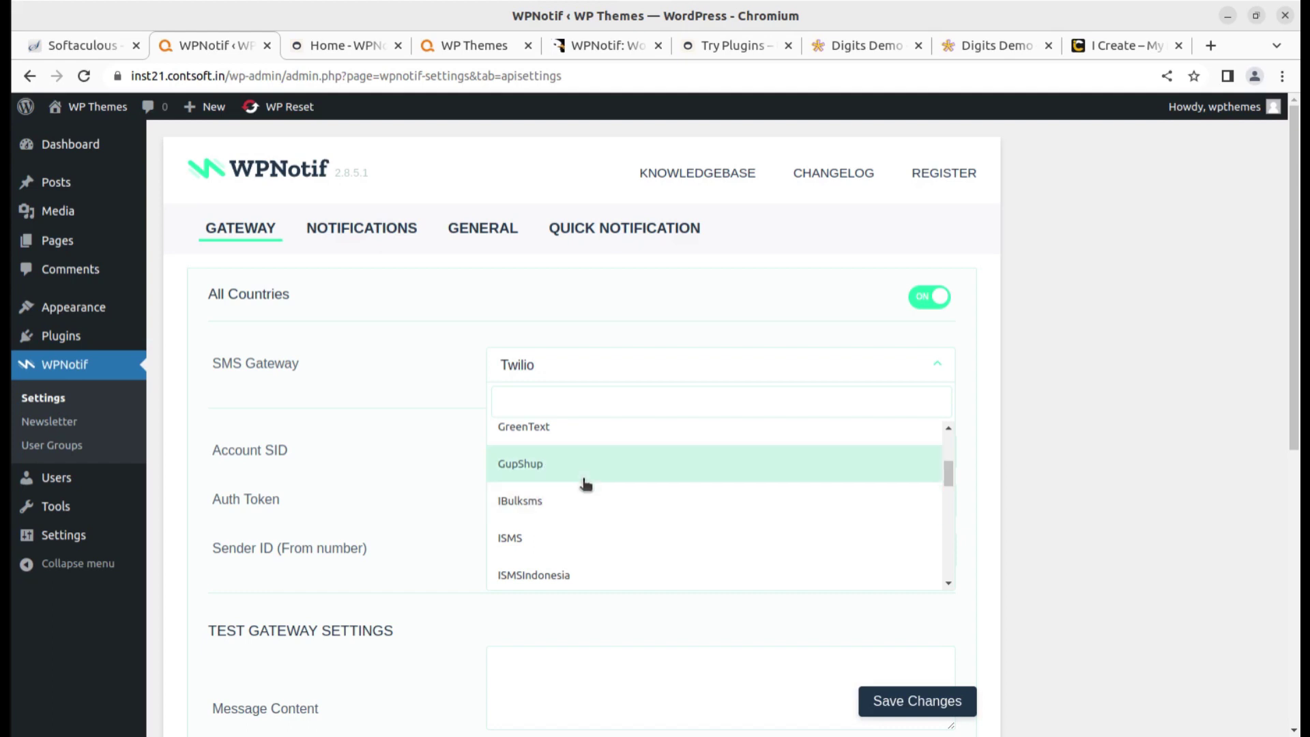
pyautogui.scroll(-5, 585, 483)
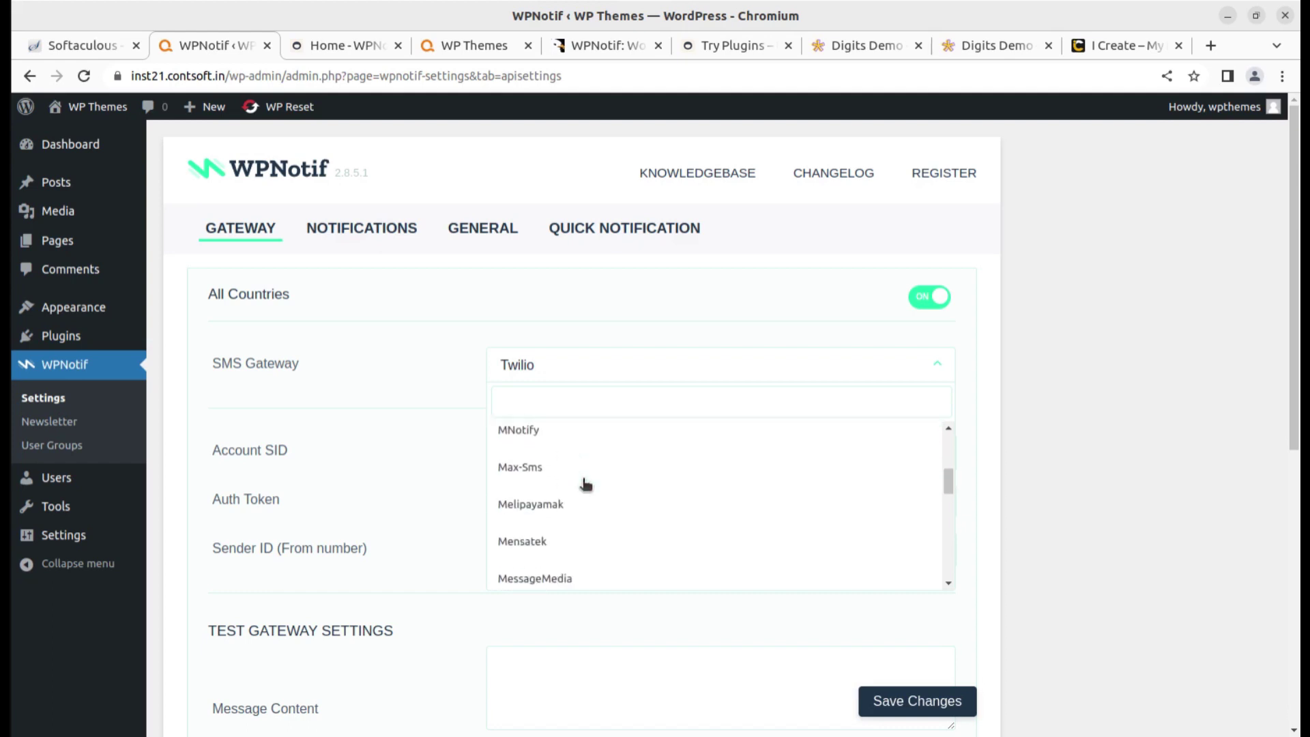
pyautogui.scroll(-5, 584, 484)
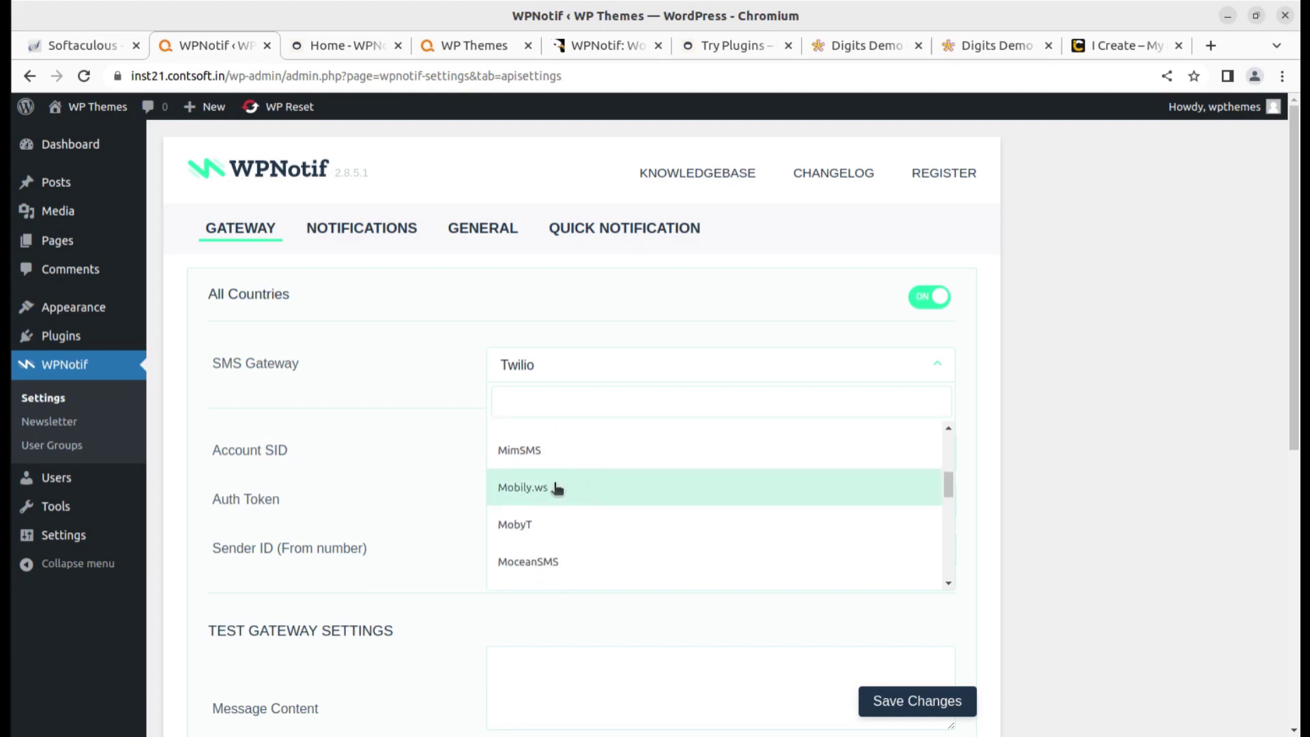
pyautogui.scroll(-2, 556, 486)
pyautogui.scroll(-2, 557, 486)
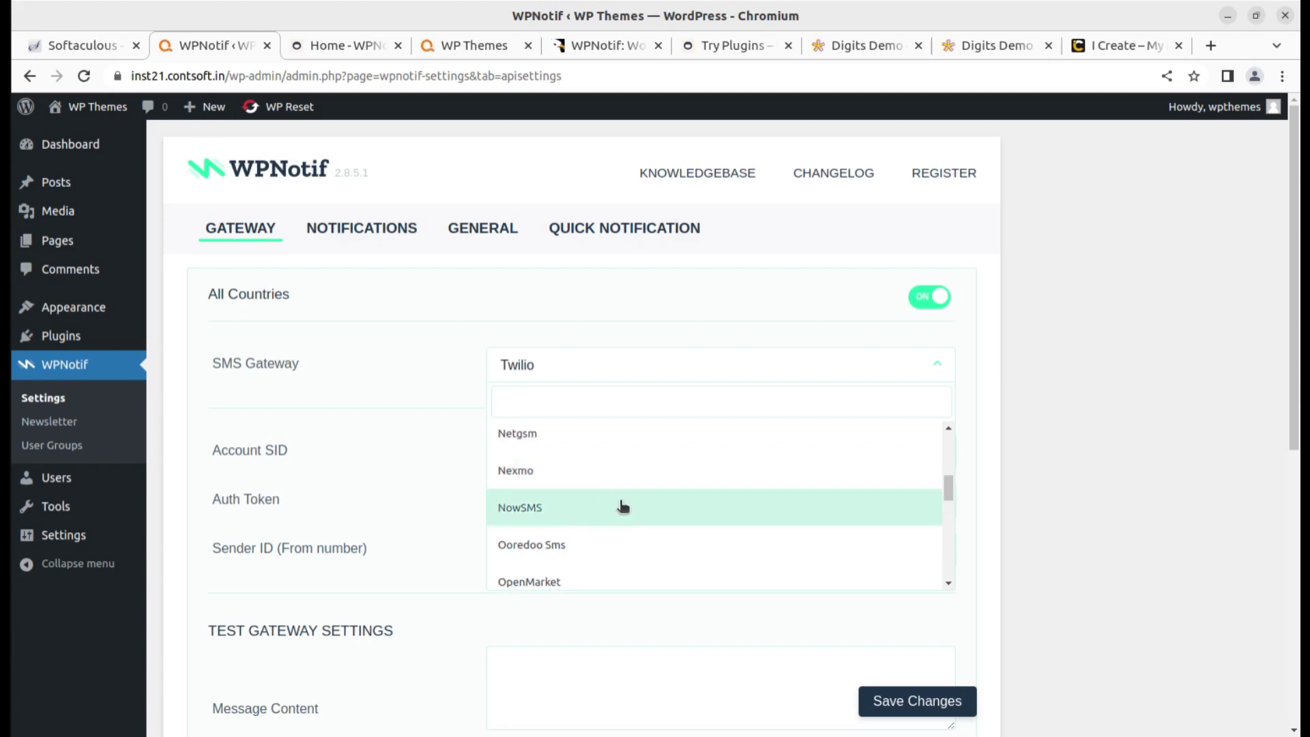
pyautogui.scroll(-3, 587, 491)
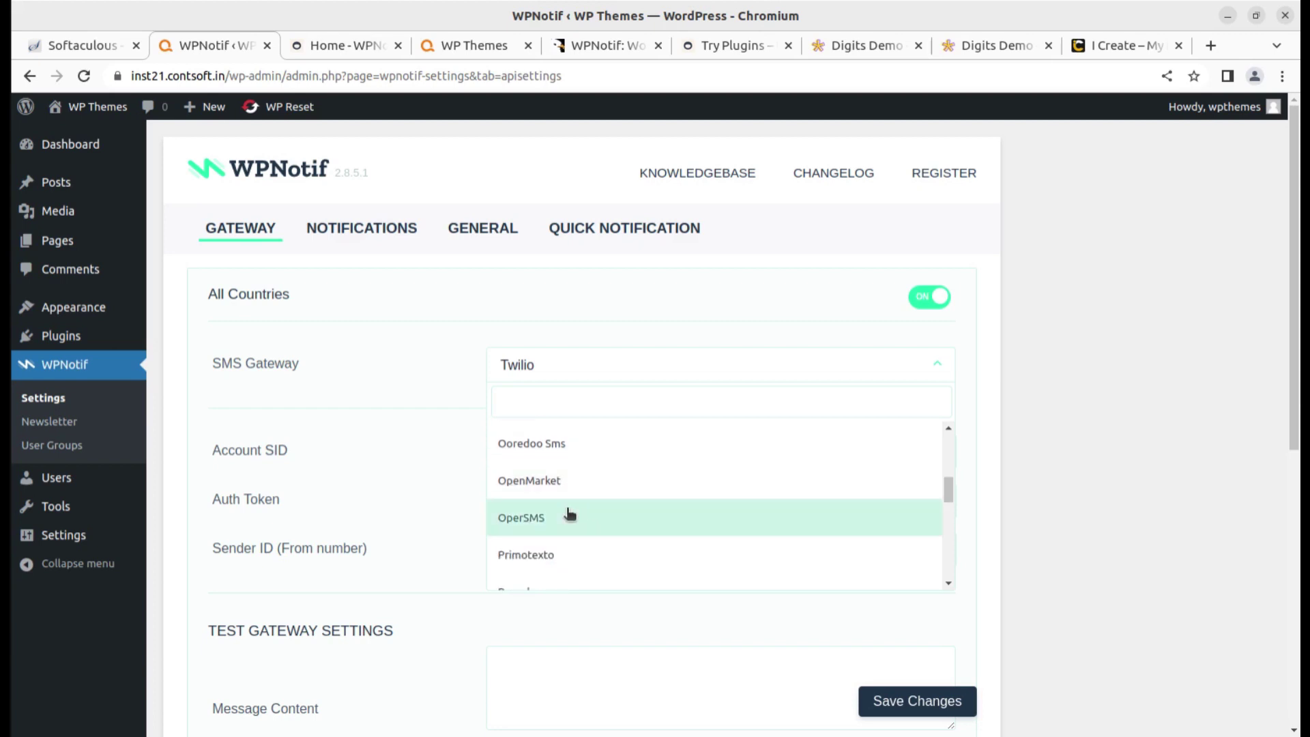
pyautogui.scroll(-5, 573, 512)
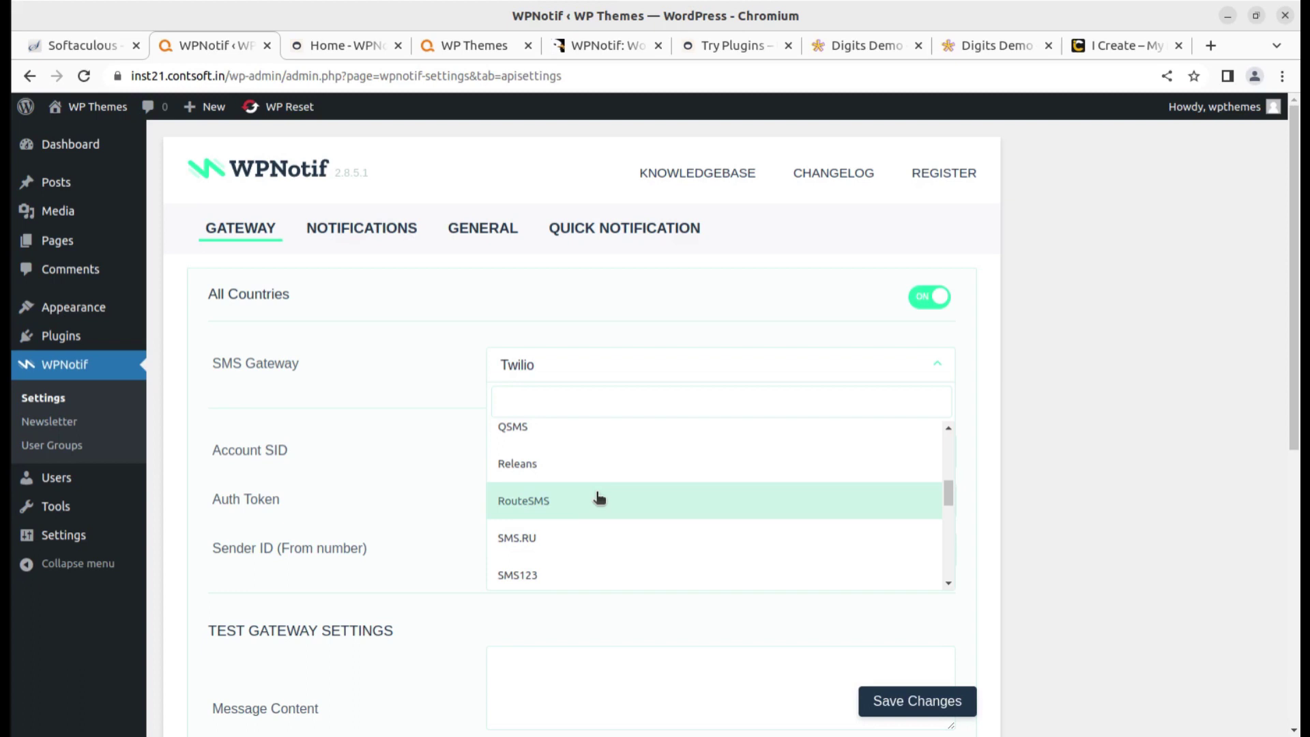
pyautogui.scroll(-3, 599, 498)
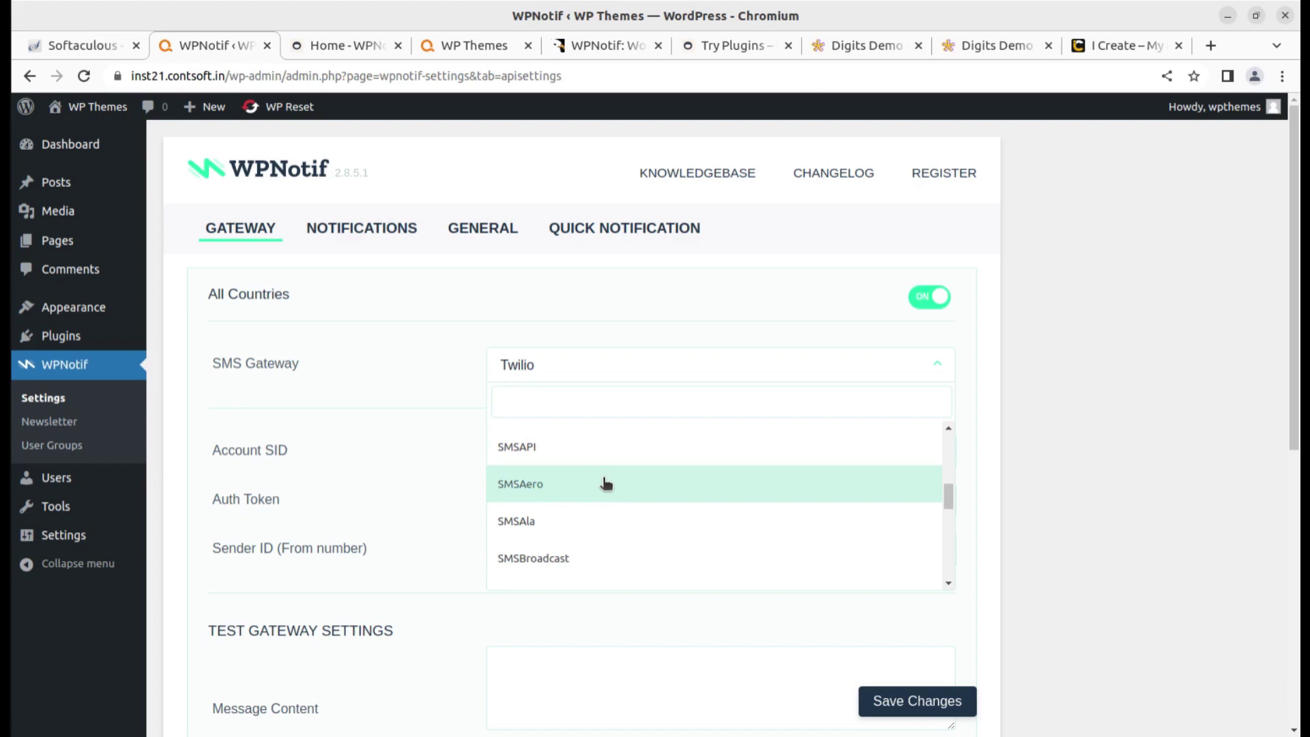
pyautogui.scroll(-3, 604, 484)
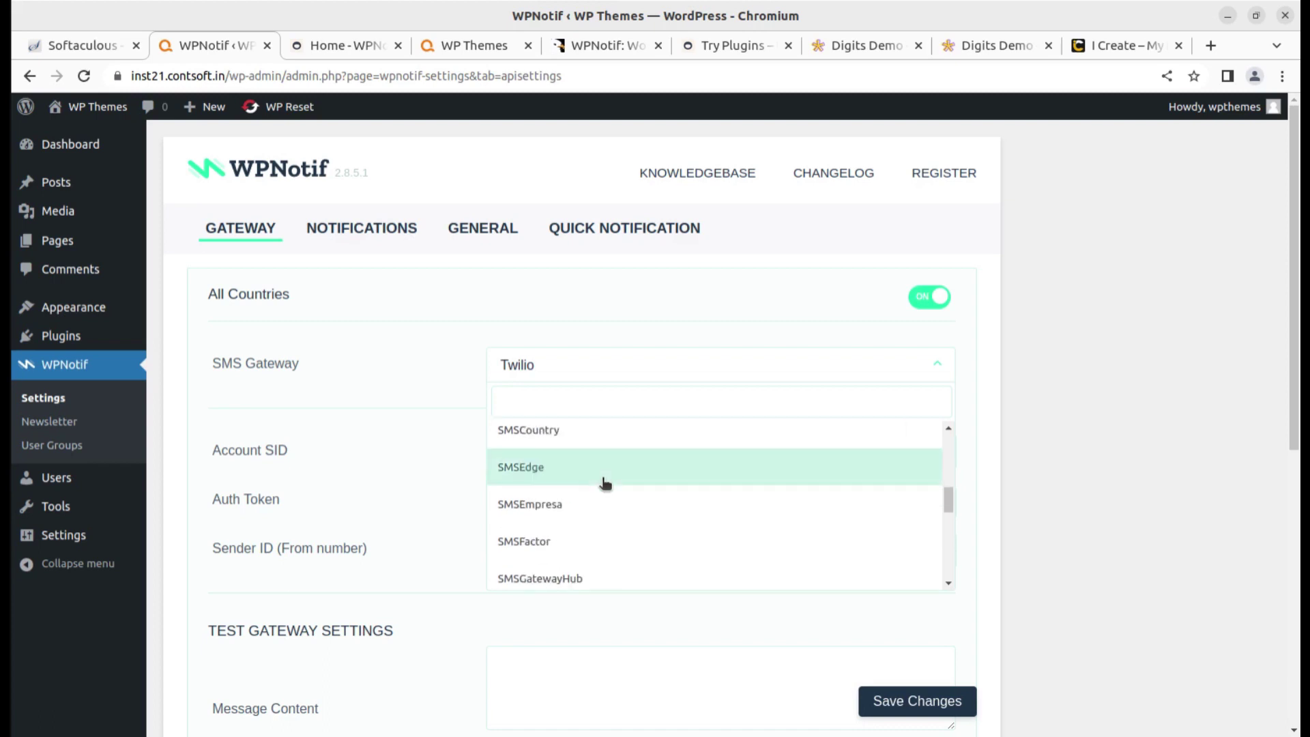
pyautogui.scroll(-4, 605, 484)
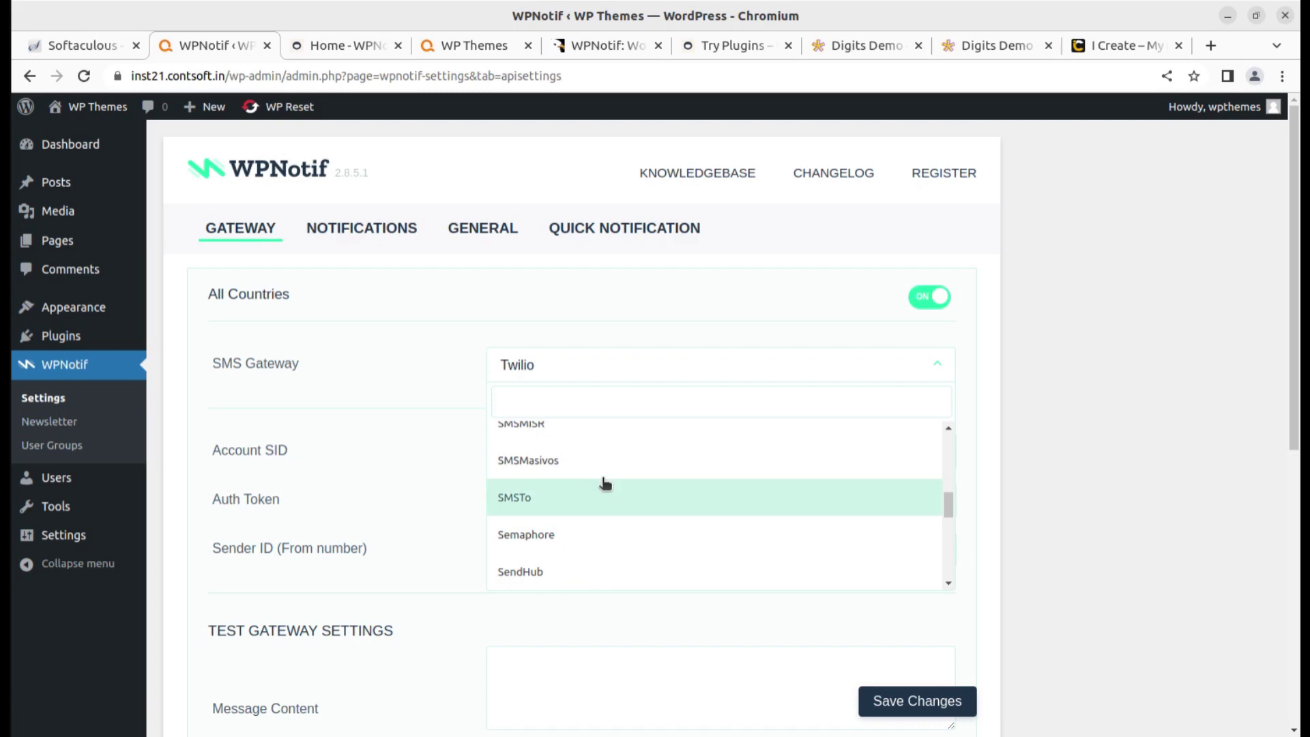
pyautogui.scroll(-5, 604, 483)
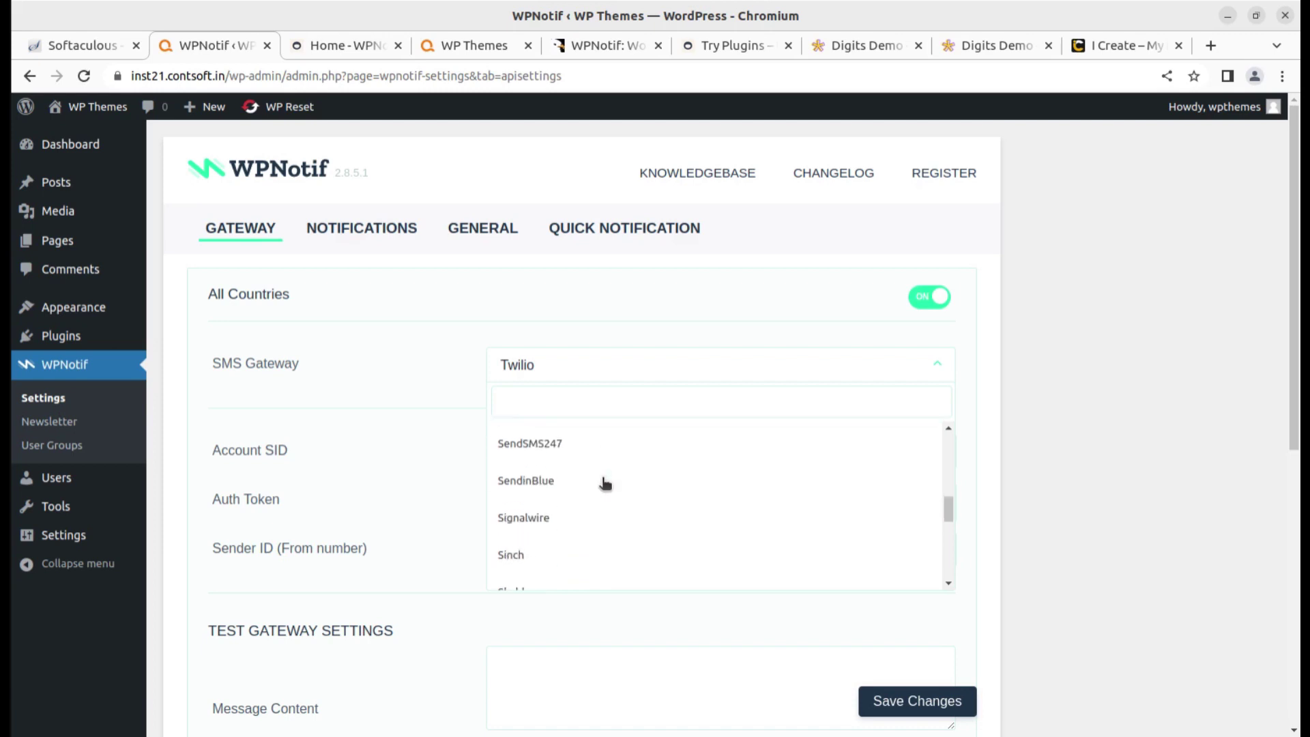
pyautogui.scroll(-5, 605, 483)
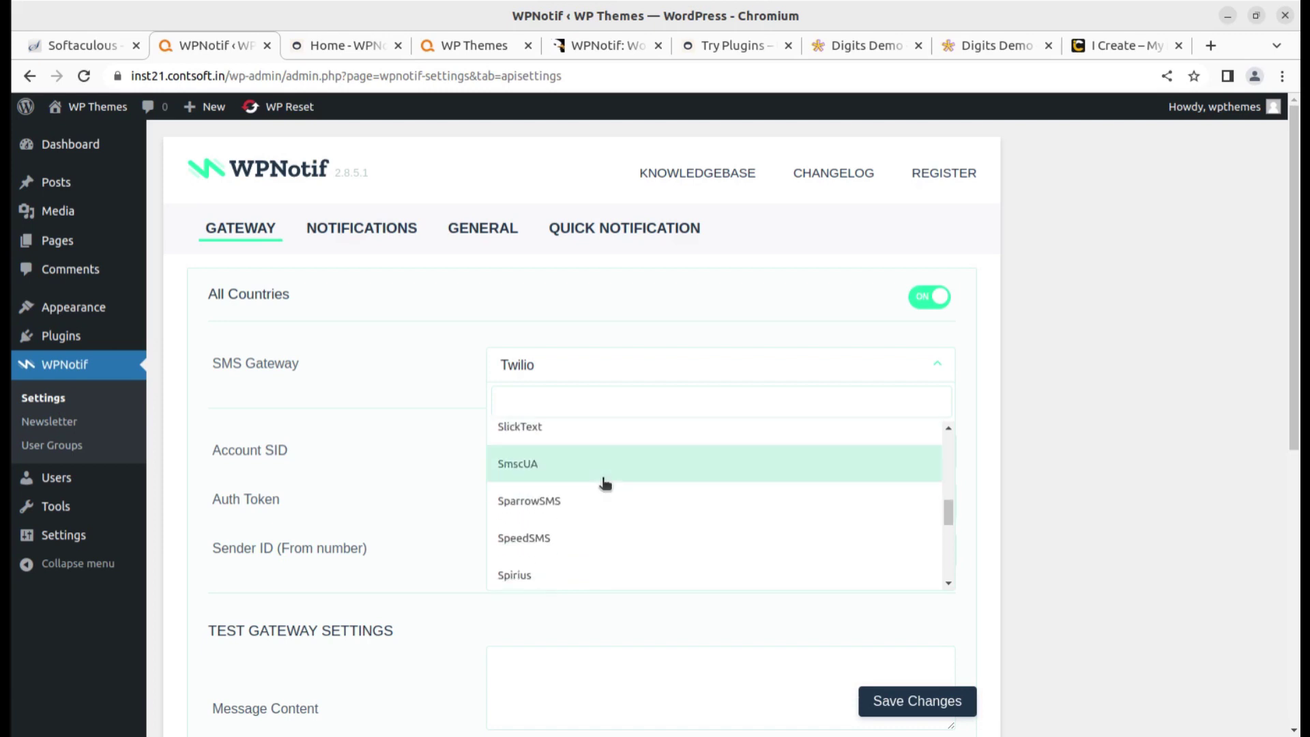
pyautogui.scroll(-10, 605, 483)
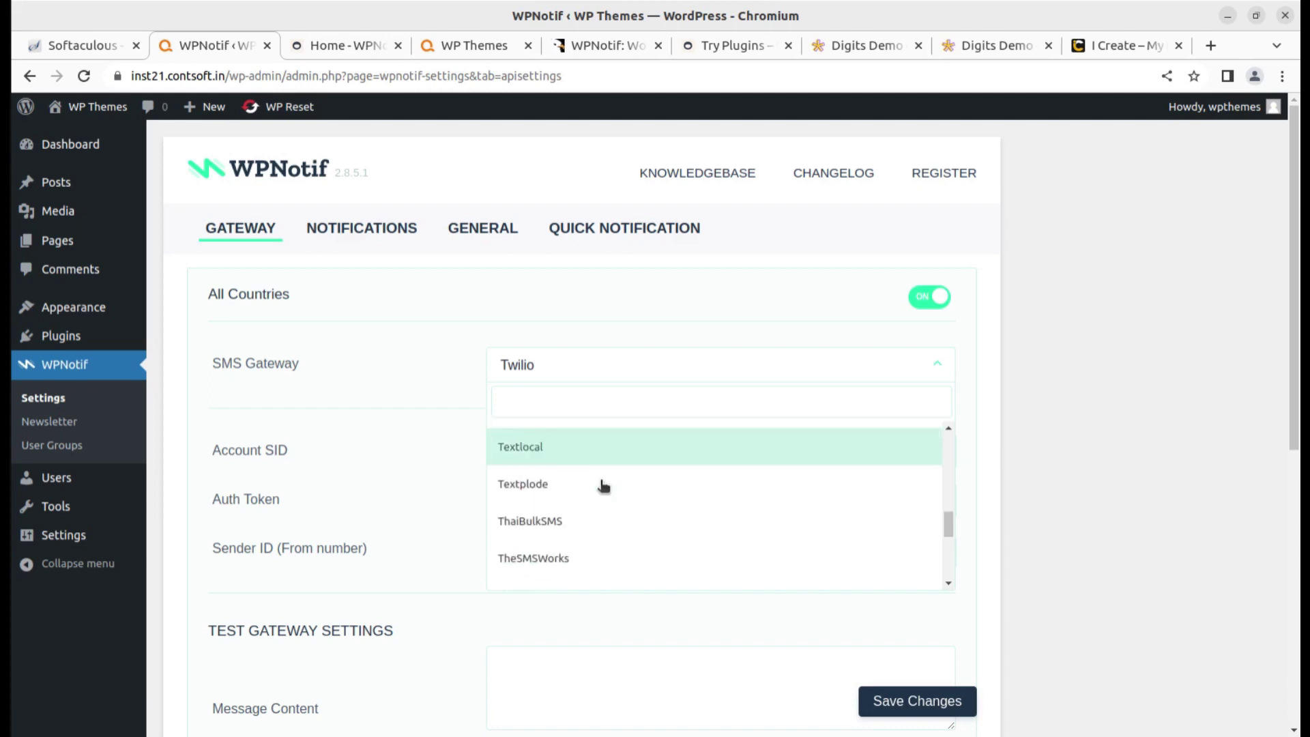
pyautogui.scroll(-10, 603, 487)
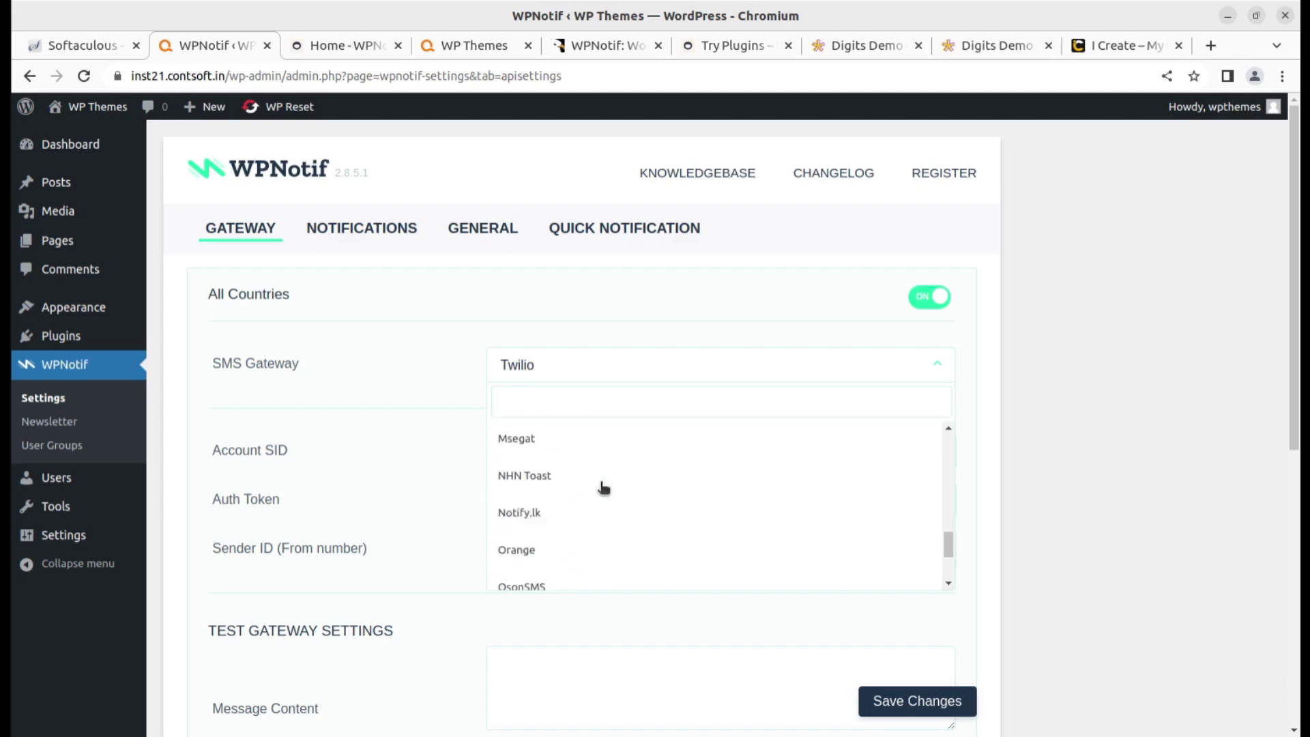
pyautogui.scroll(-8, 603, 487)
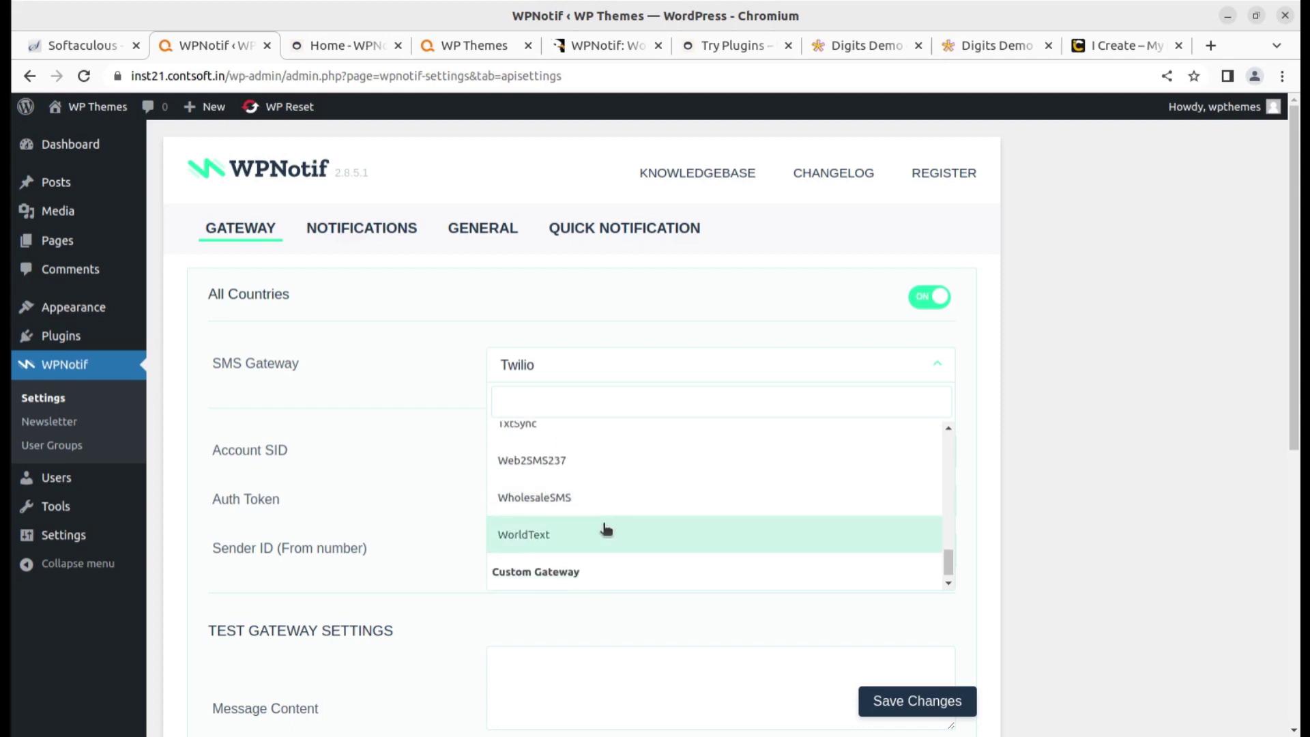
pyautogui.scroll(-2, 597, 530)
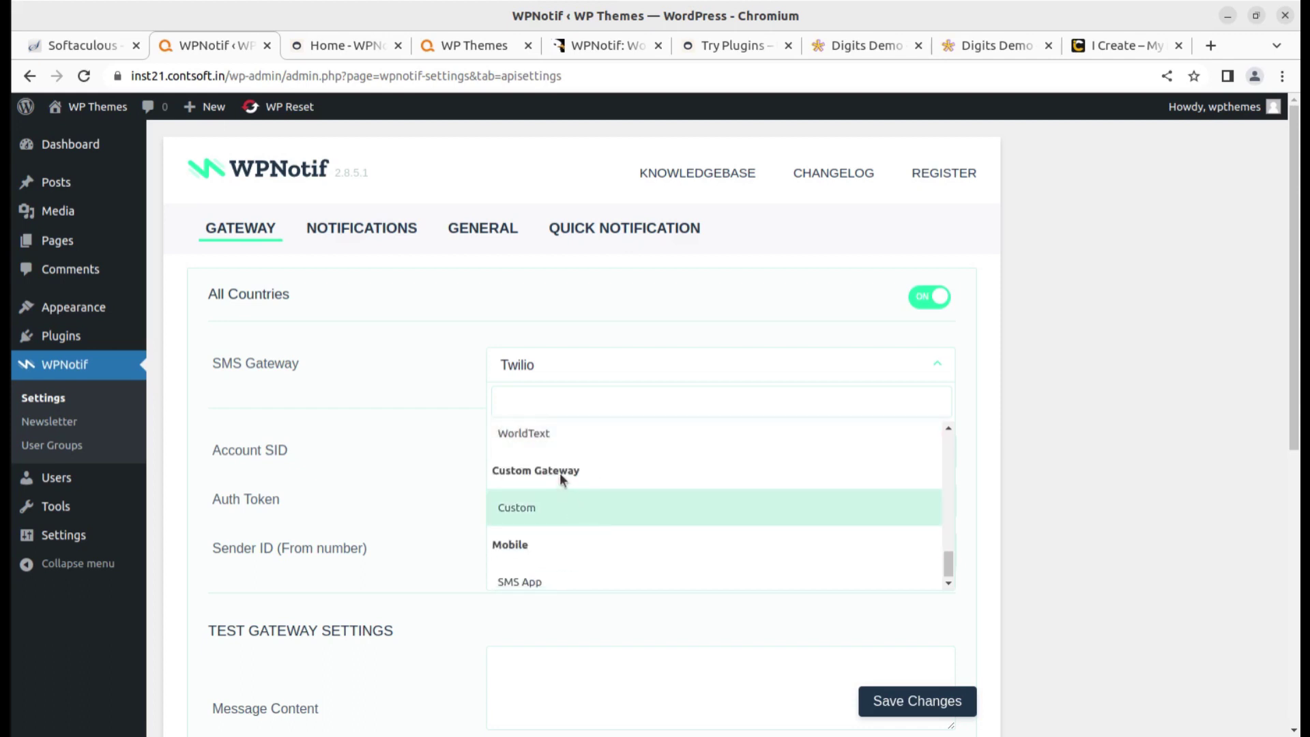
pyautogui.click(539, 574)
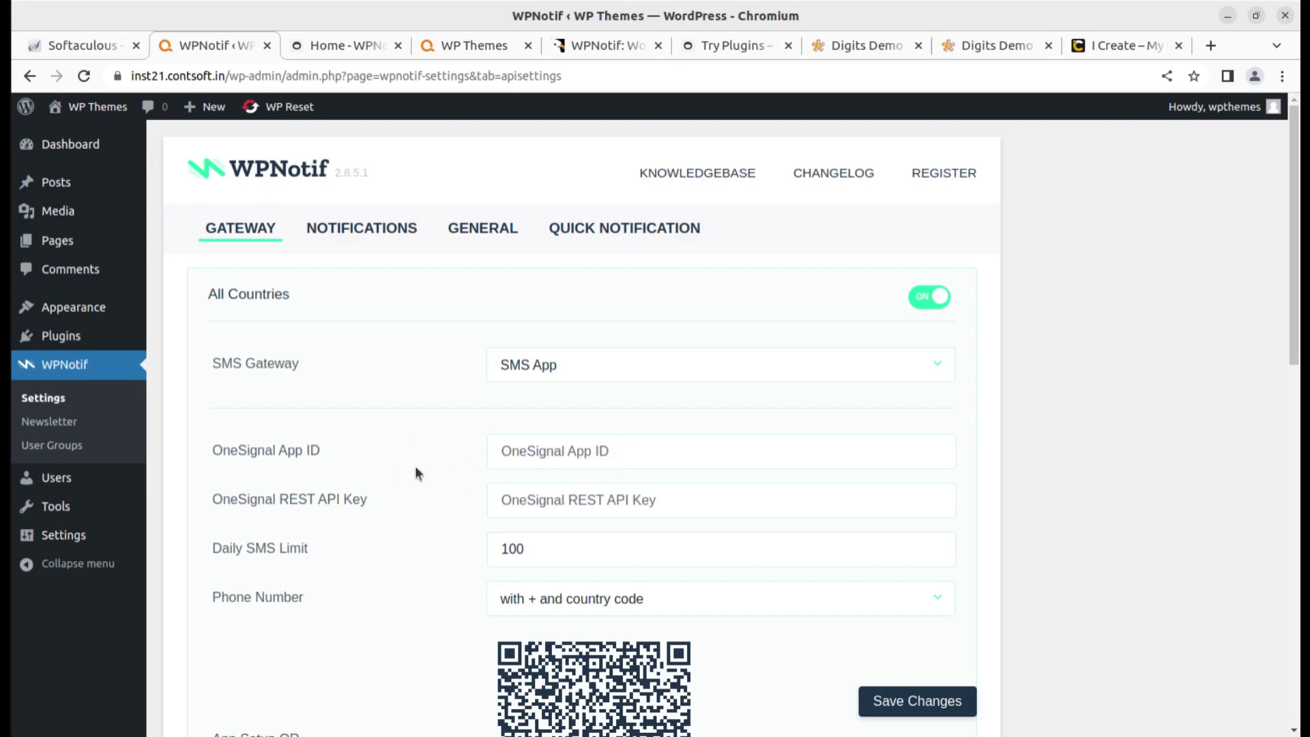
# Step: Download the Android app for the SMS App gateway, dismiss the download bar, and review the gateway's setup fields
pyautogui.scroll(-3, 546, 417)
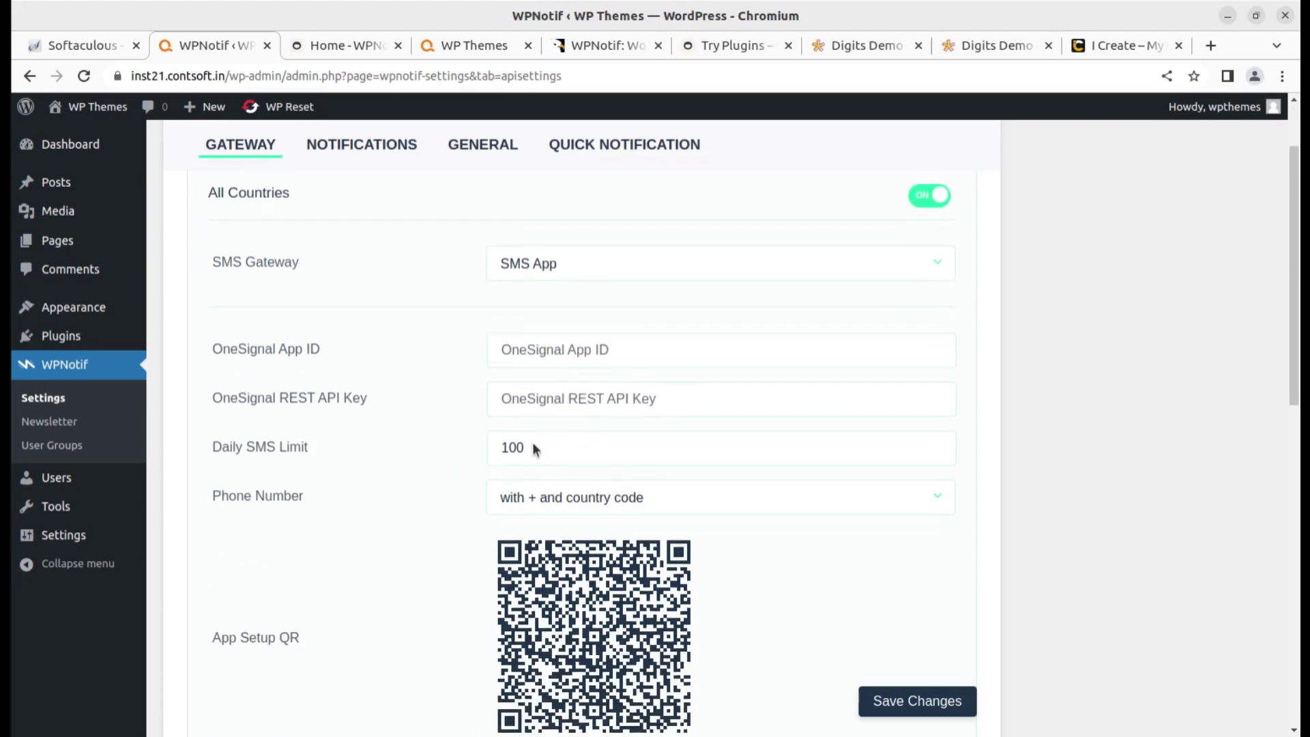
pyautogui.scroll(-3, 677, 505)
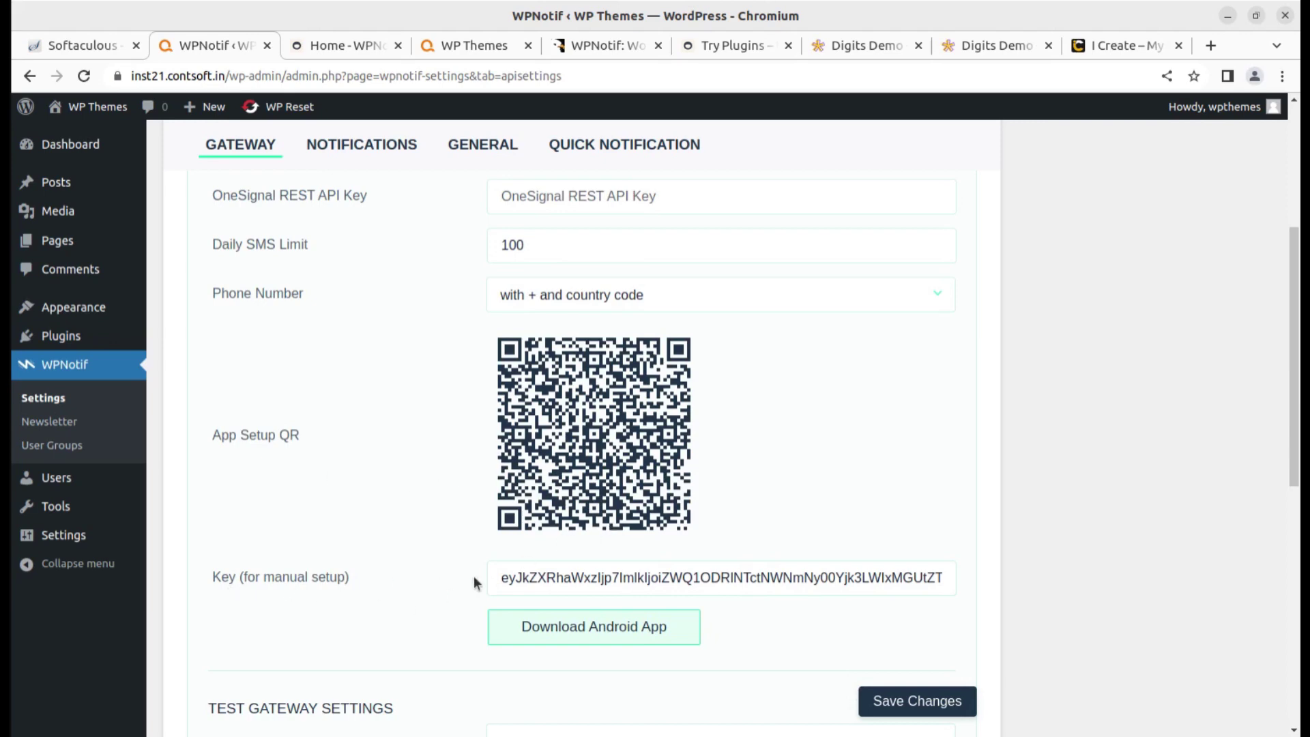
pyautogui.click(592, 633)
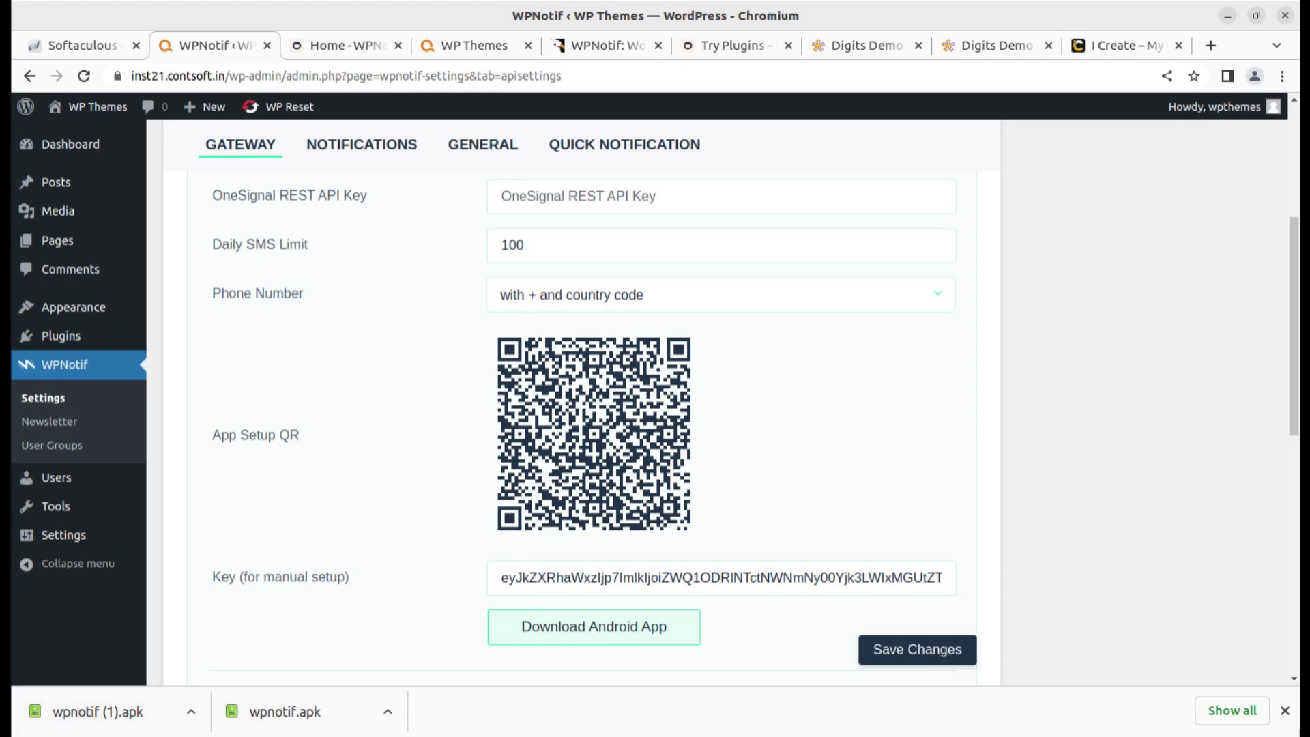
pyautogui.click(1285, 712)
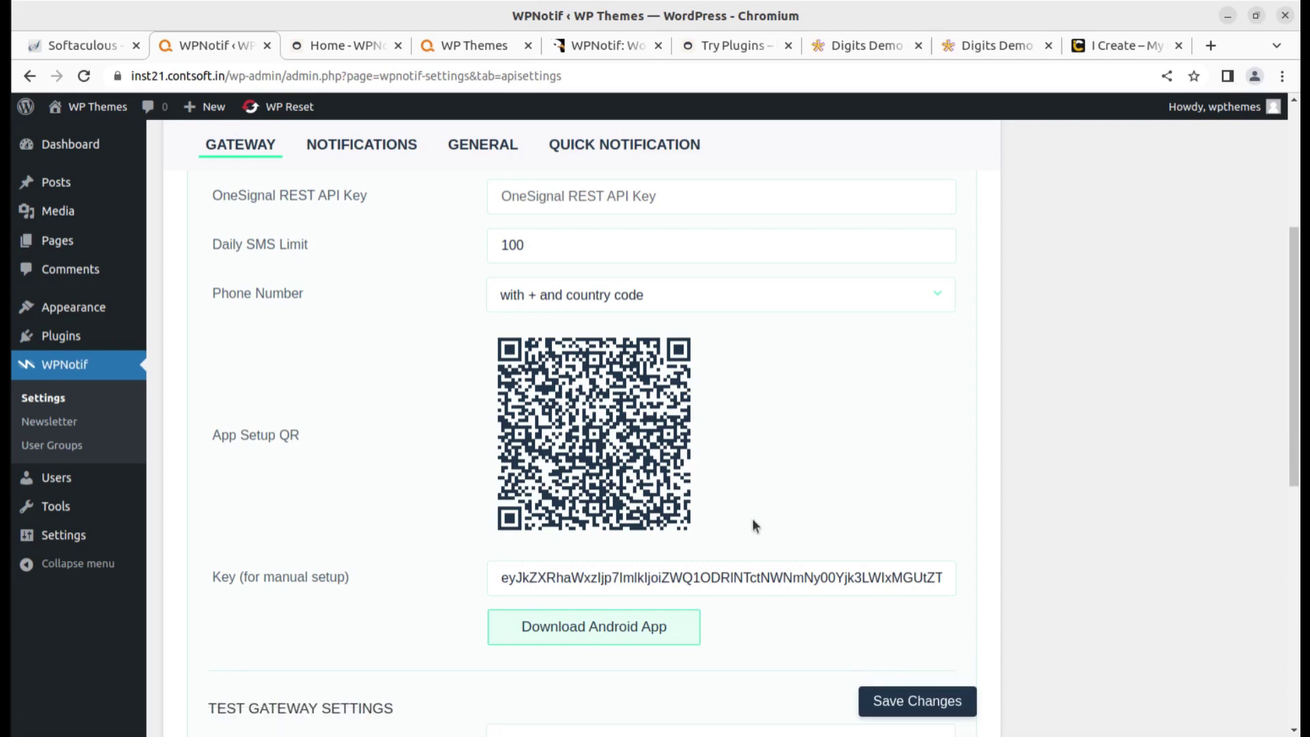
pyautogui.scroll(4, 754, 518)
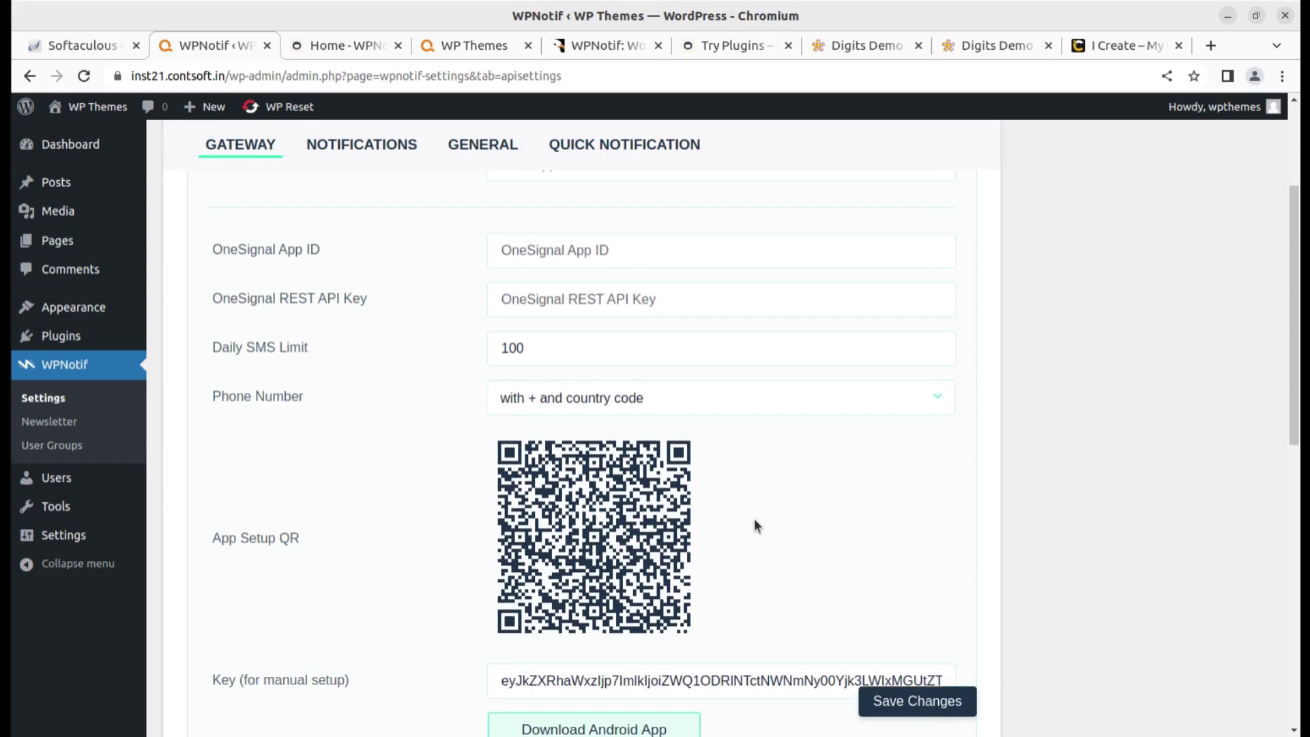
pyautogui.scroll(-1, 755, 518)
pyautogui.scroll(-3, 755, 519)
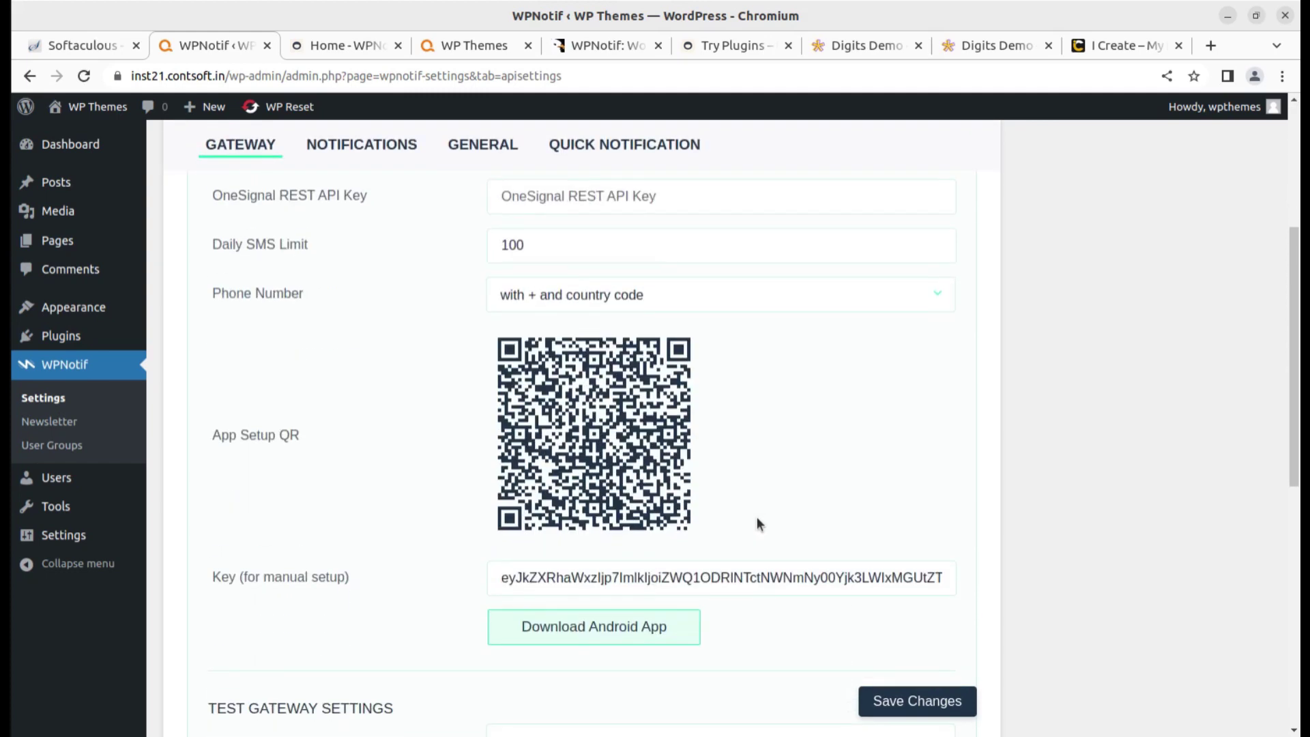
pyautogui.scroll(4, 758, 525)
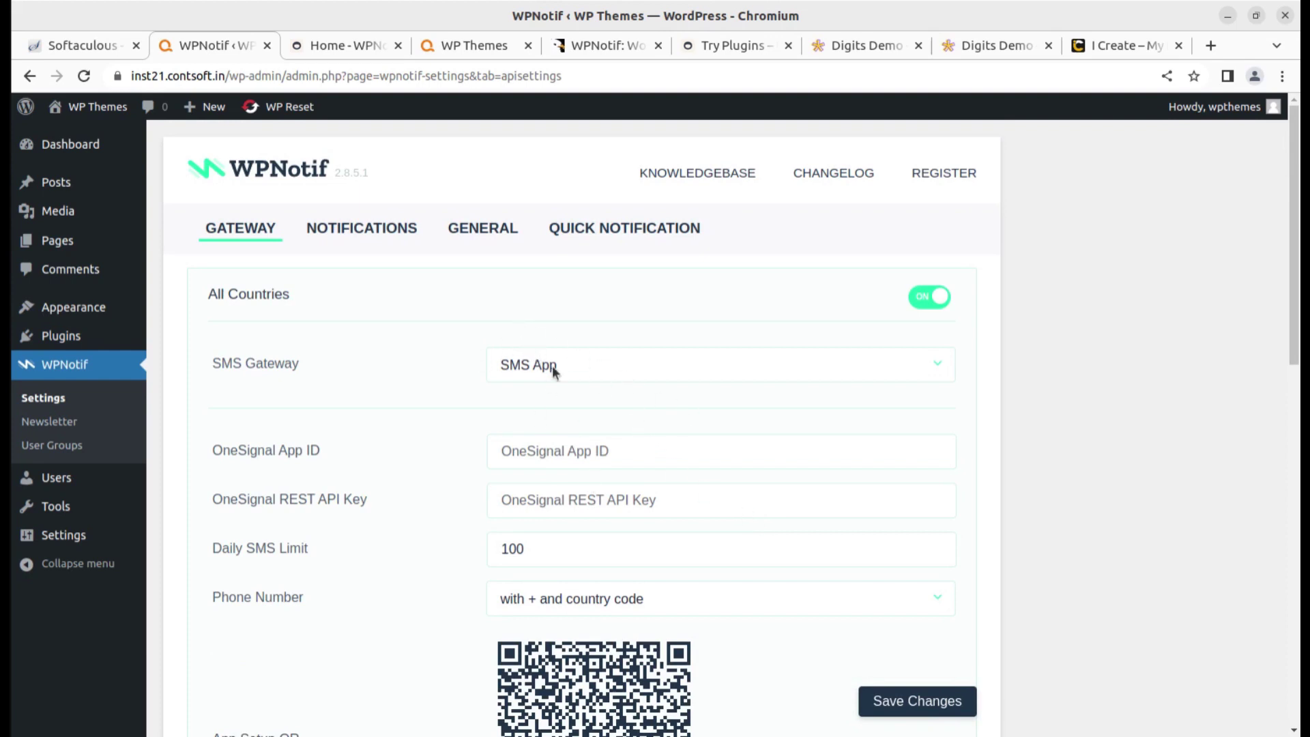
# Step: Look through the list of SMS gateways for all countries and review the SMS App's test gateway settings
pyautogui.click(624, 367)
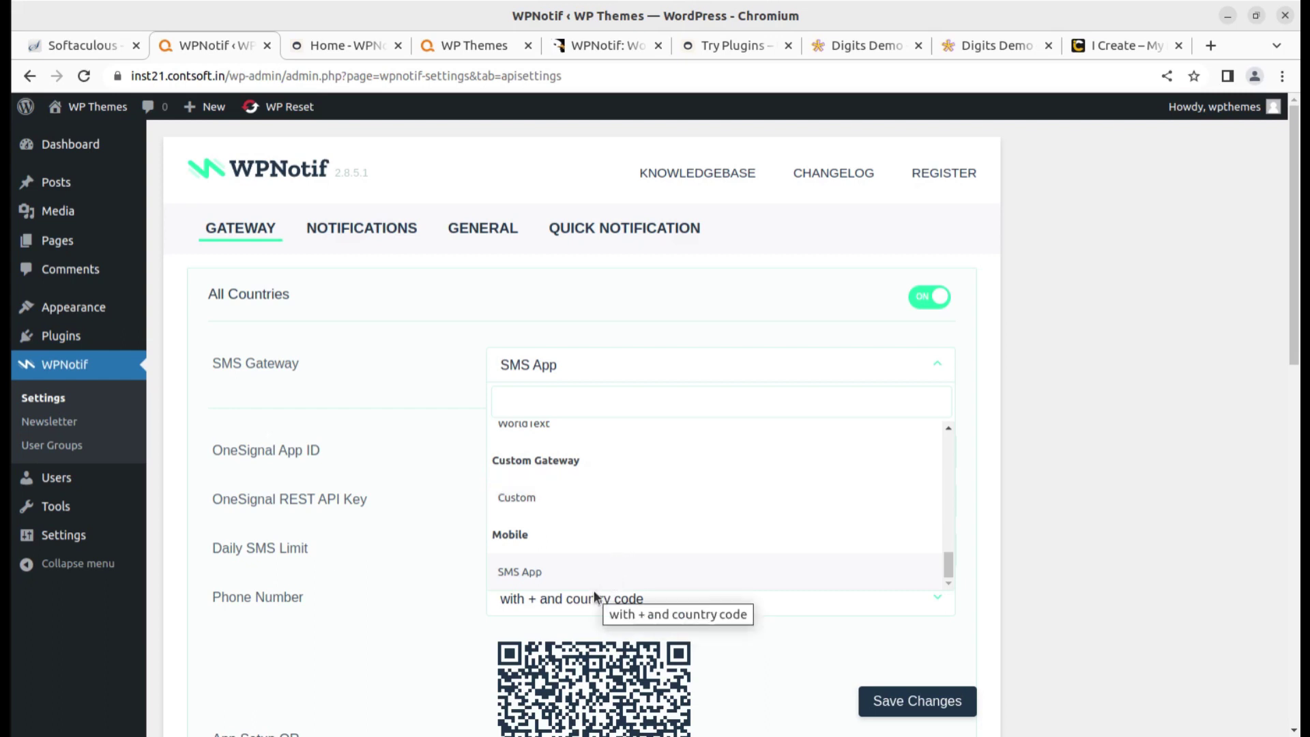
pyautogui.scroll(5, 709, 546)
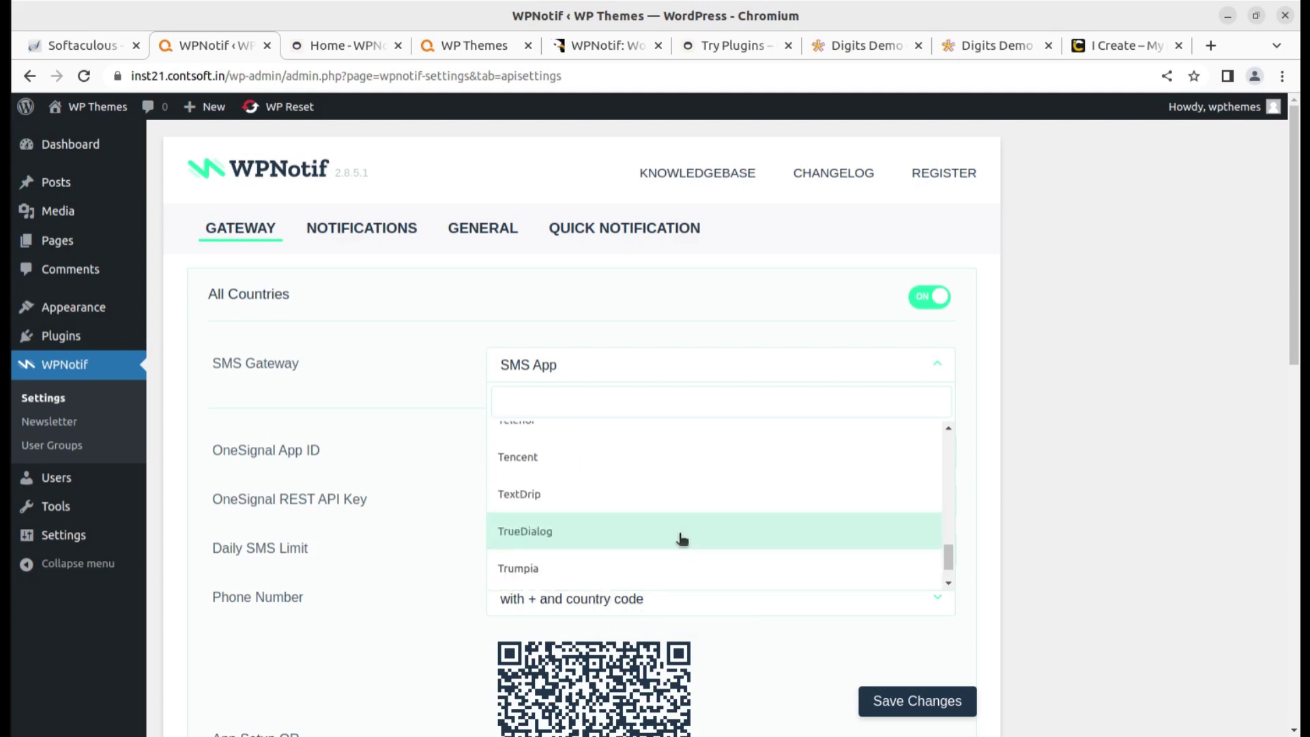
pyautogui.scroll(5, 566, 543)
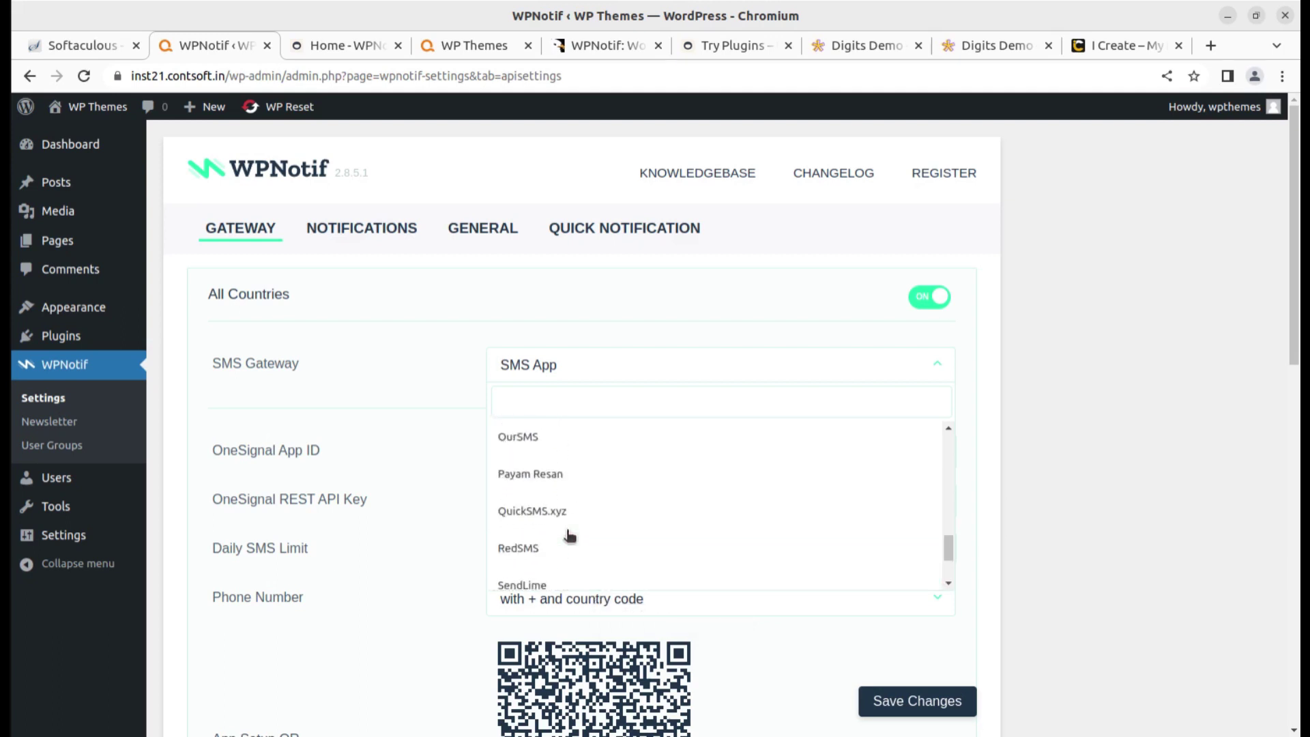
pyautogui.scroll(5, 570, 536)
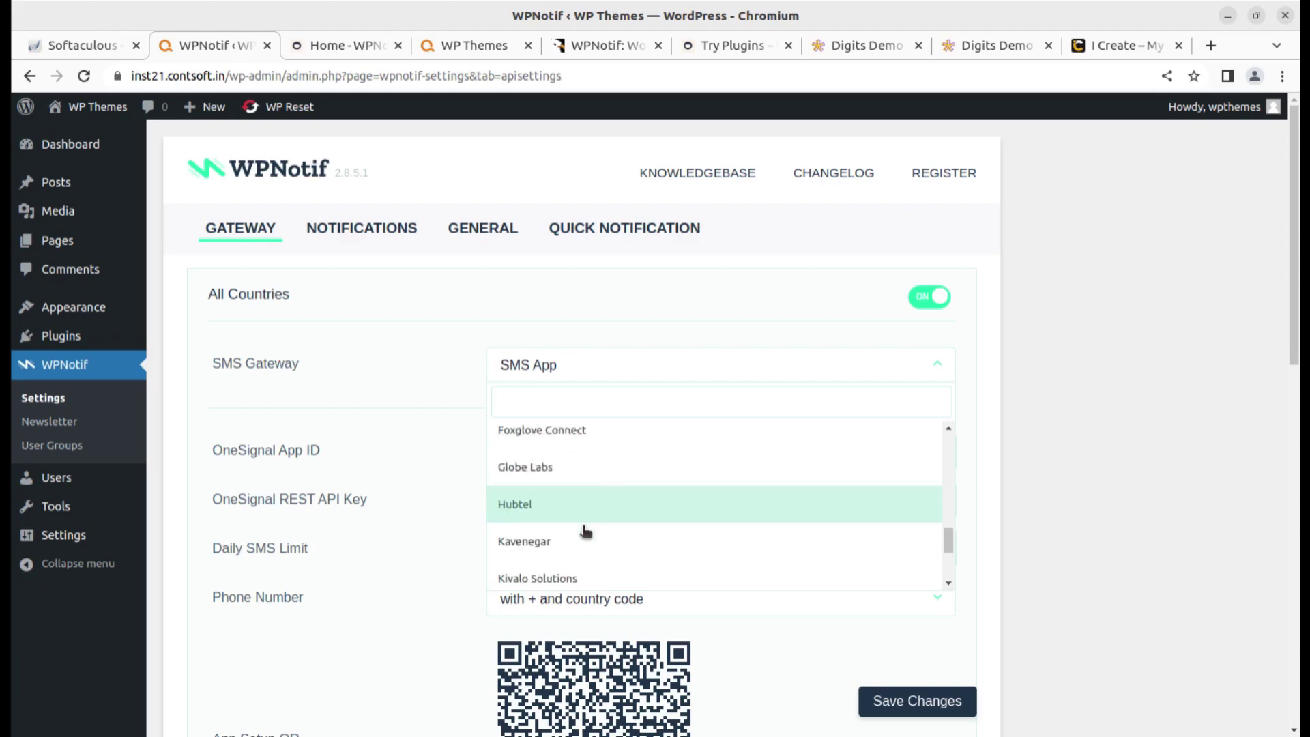
pyautogui.scroll(-5, 531, 645)
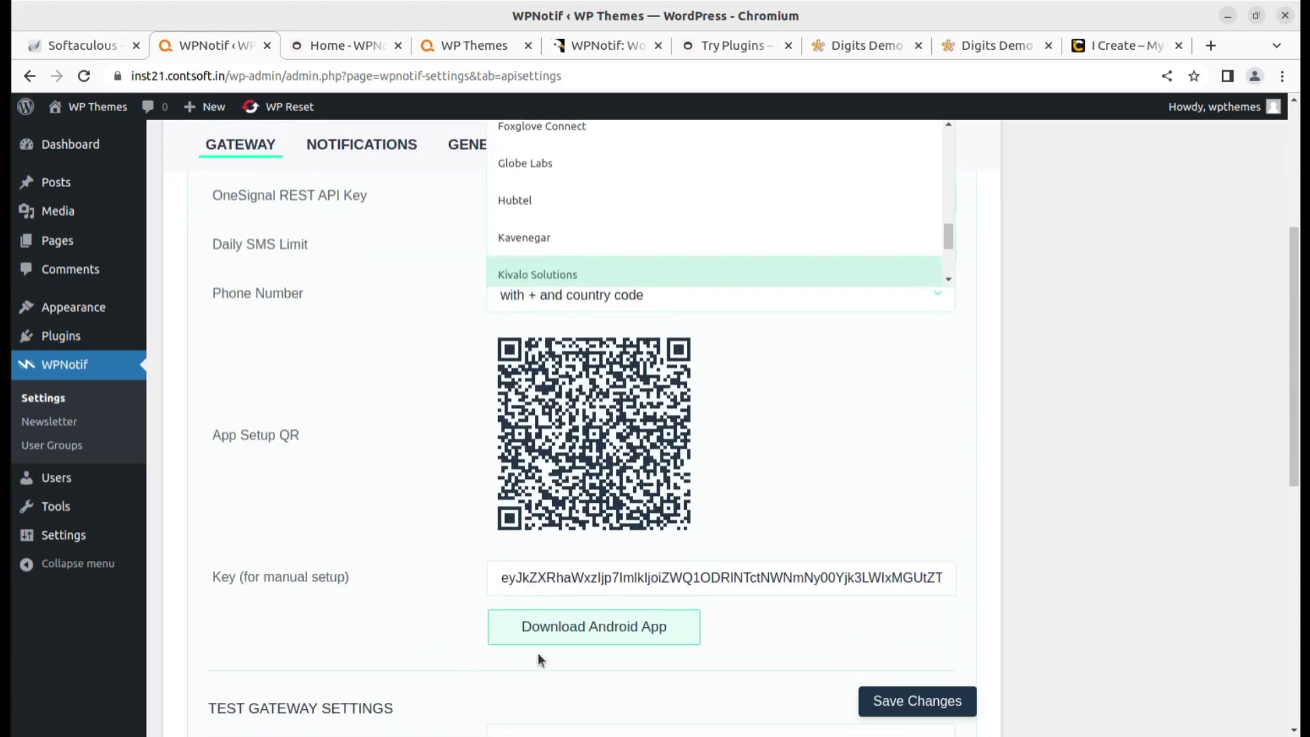
pyautogui.scroll(-4, 471, 636)
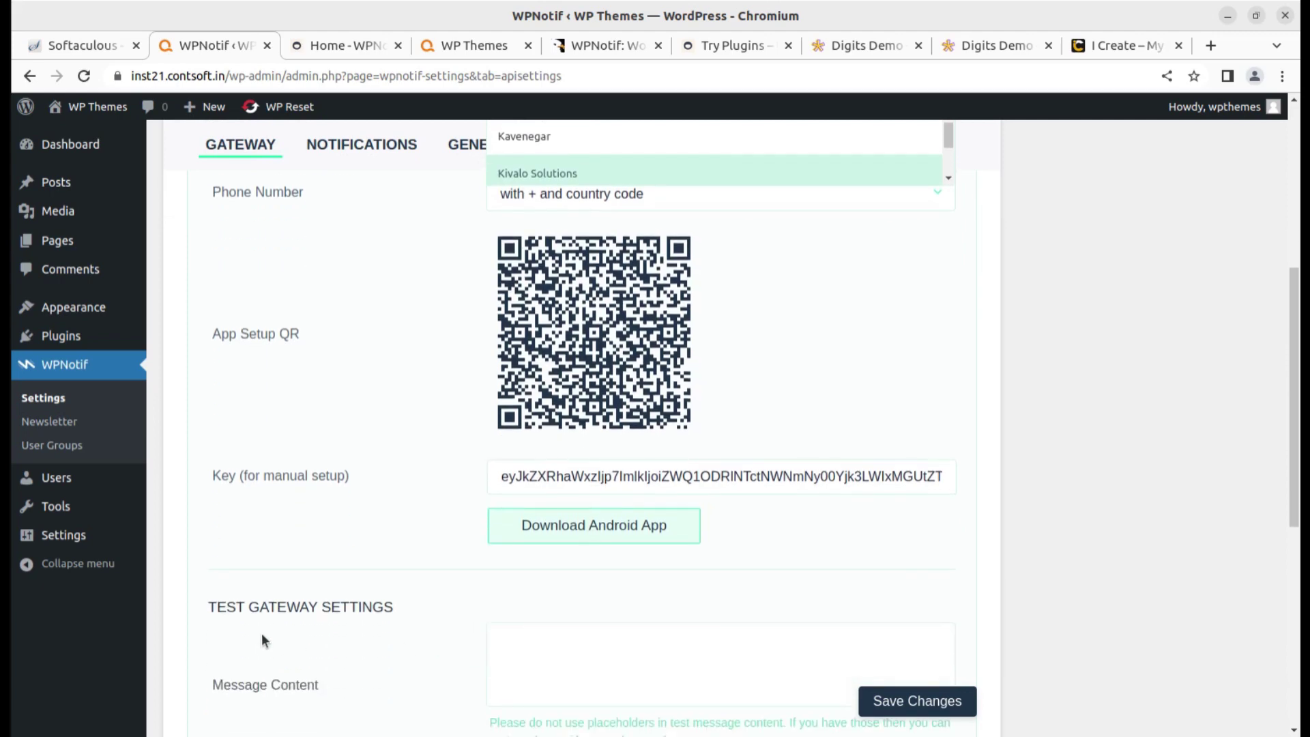
pyautogui.scroll(-1, 265, 630)
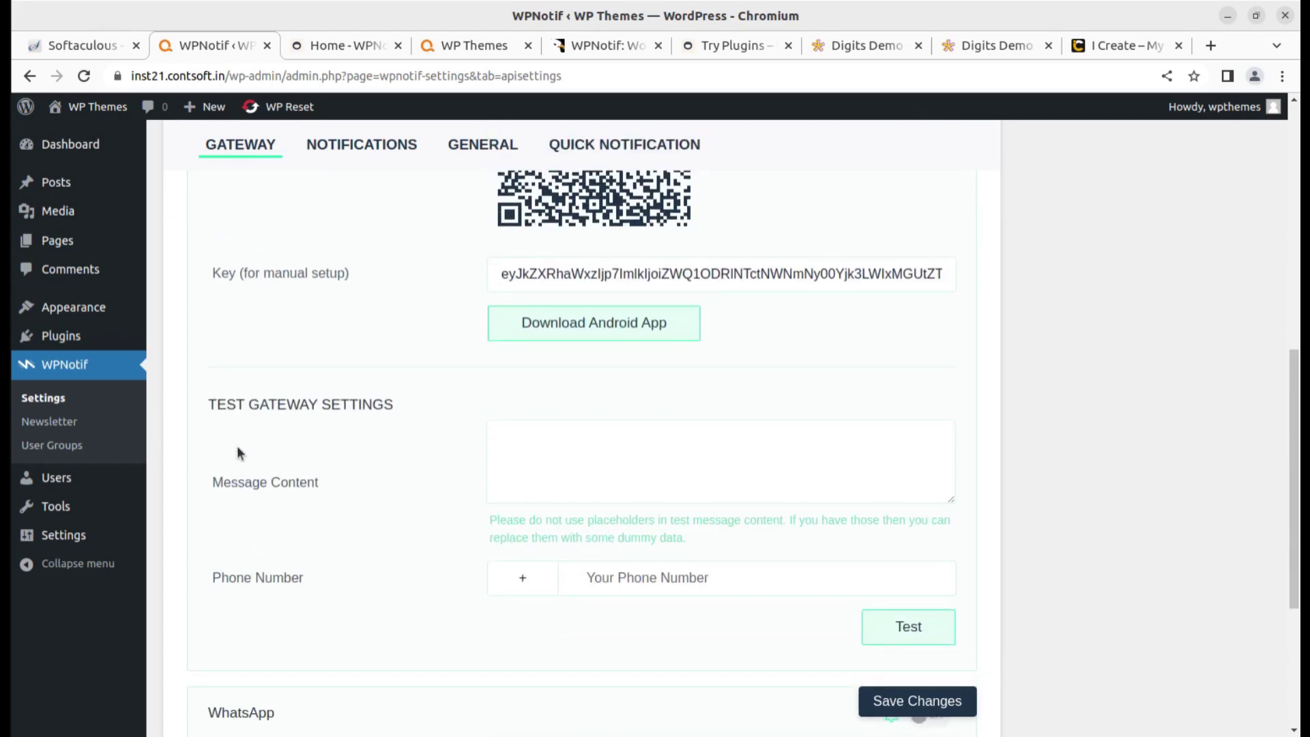
# Step: Turn on the WhatsApp gateway and review its gateway options, app setup QR, manual setup key, Android app download and test fields
pyautogui.scroll(-4, 421, 555)
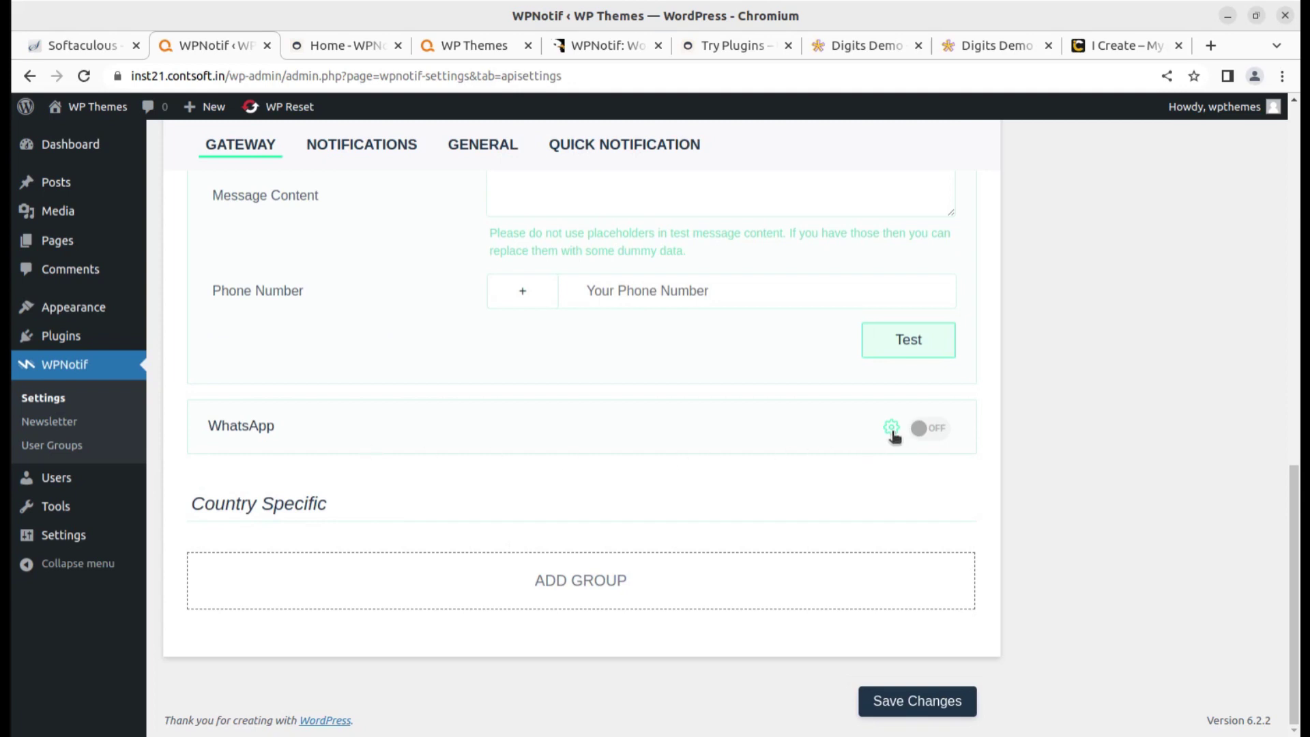
pyautogui.click(936, 430)
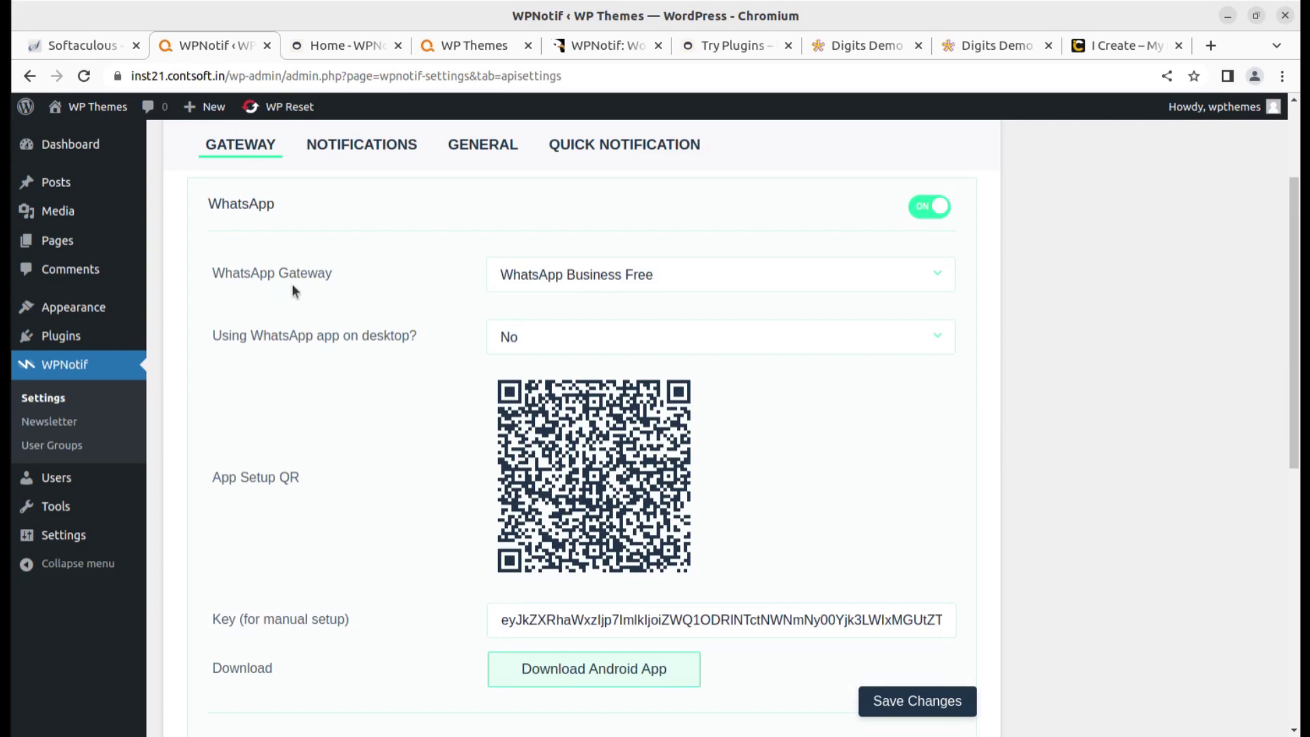
pyautogui.scroll(-3, 665, 485)
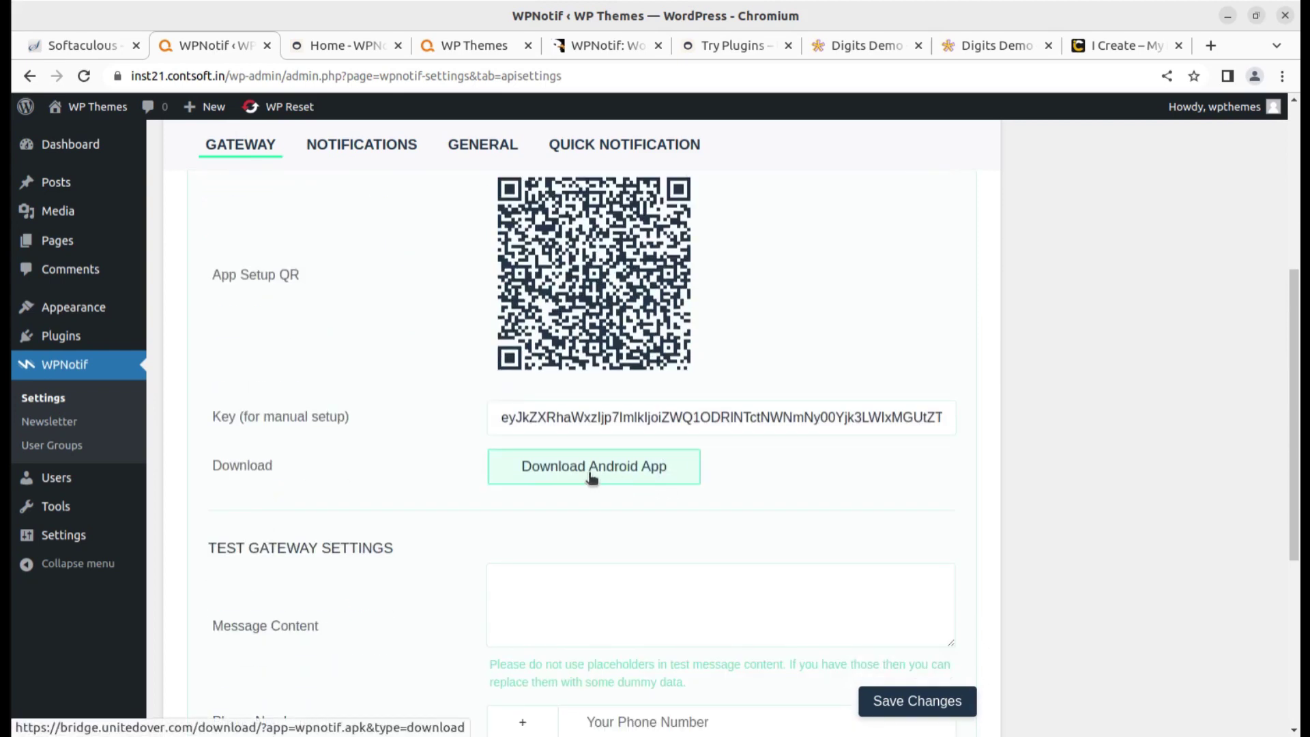
pyautogui.scroll(4, 591, 478)
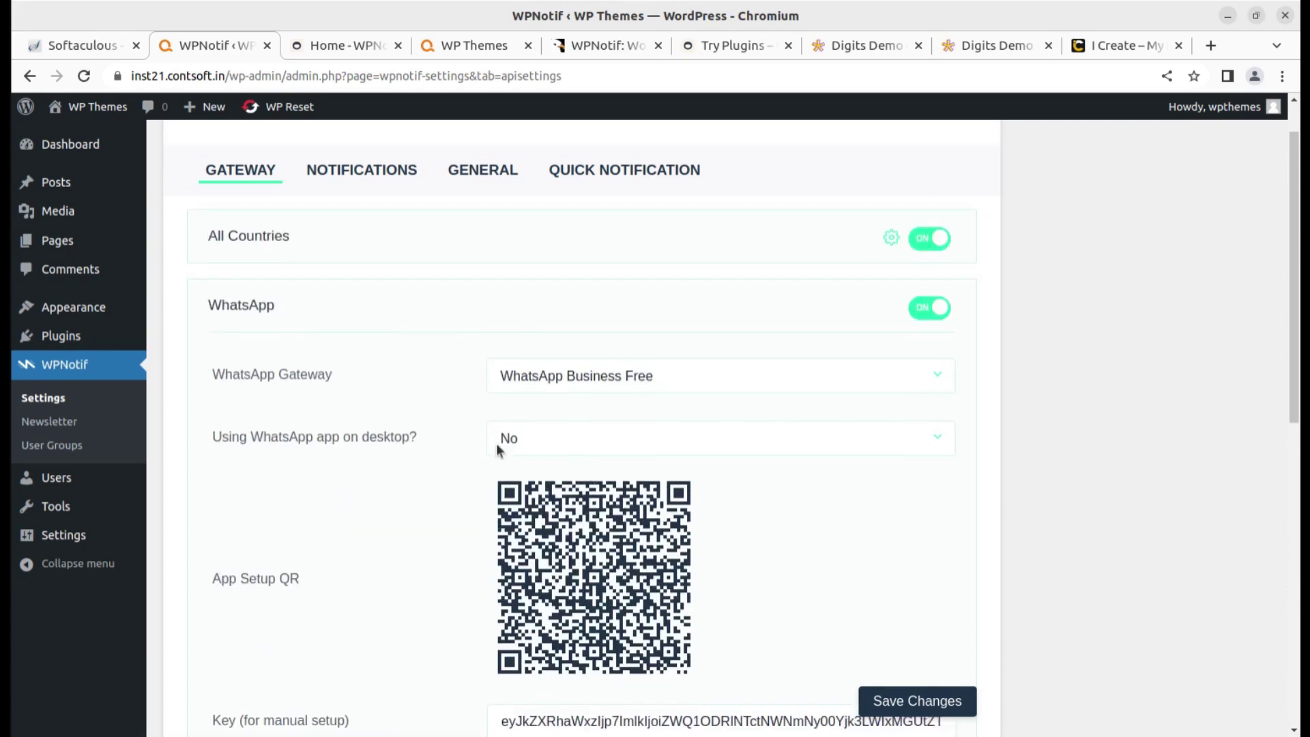
pyautogui.scroll(-3, 588, 475)
pyautogui.scroll(-2, 737, 427)
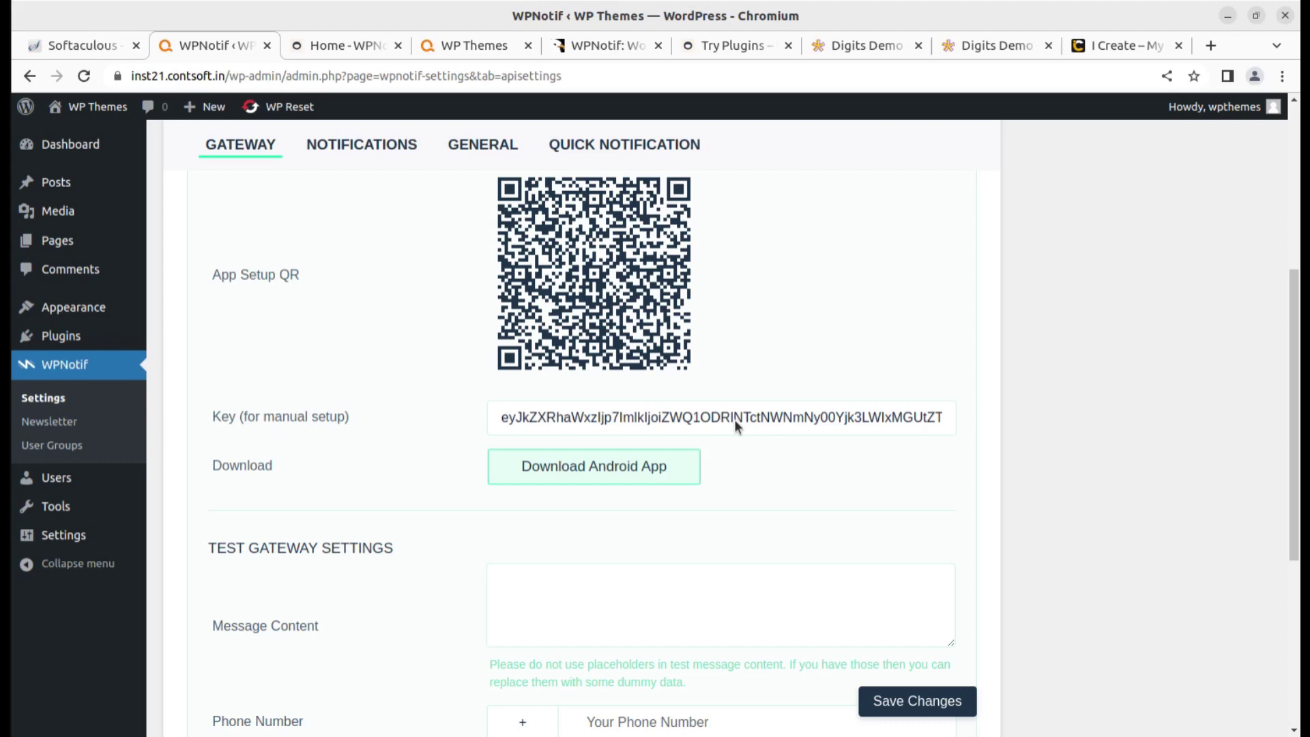
pyautogui.scroll(-2, 736, 421)
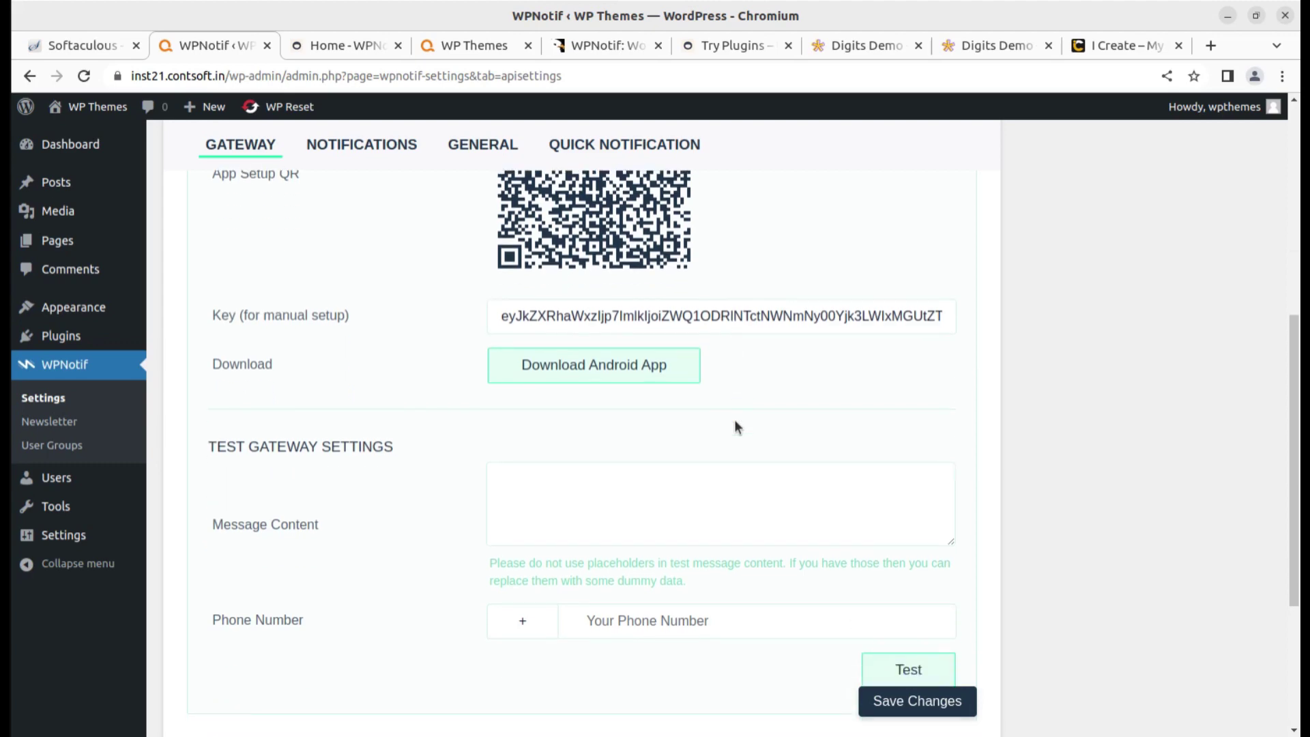
pyautogui.scroll(2, 735, 422)
pyautogui.scroll(2, 703, 381)
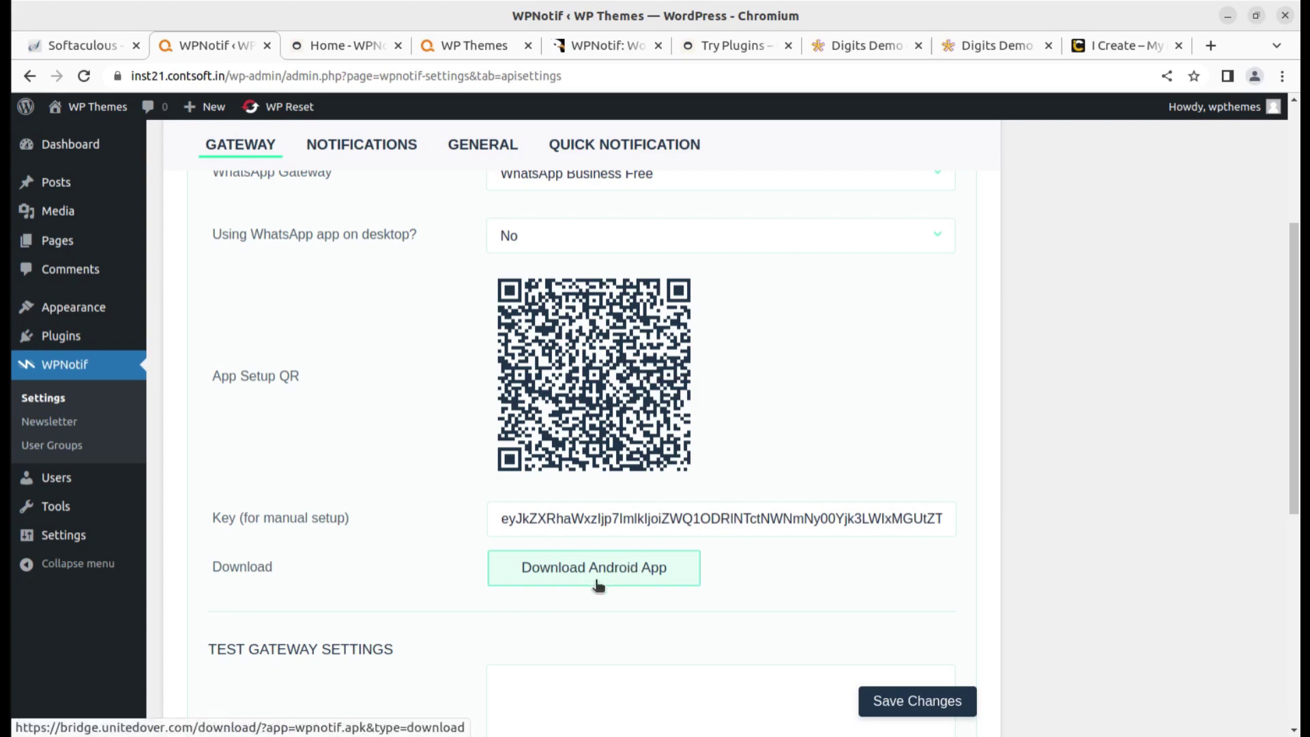
pyautogui.scroll(3, 598, 585)
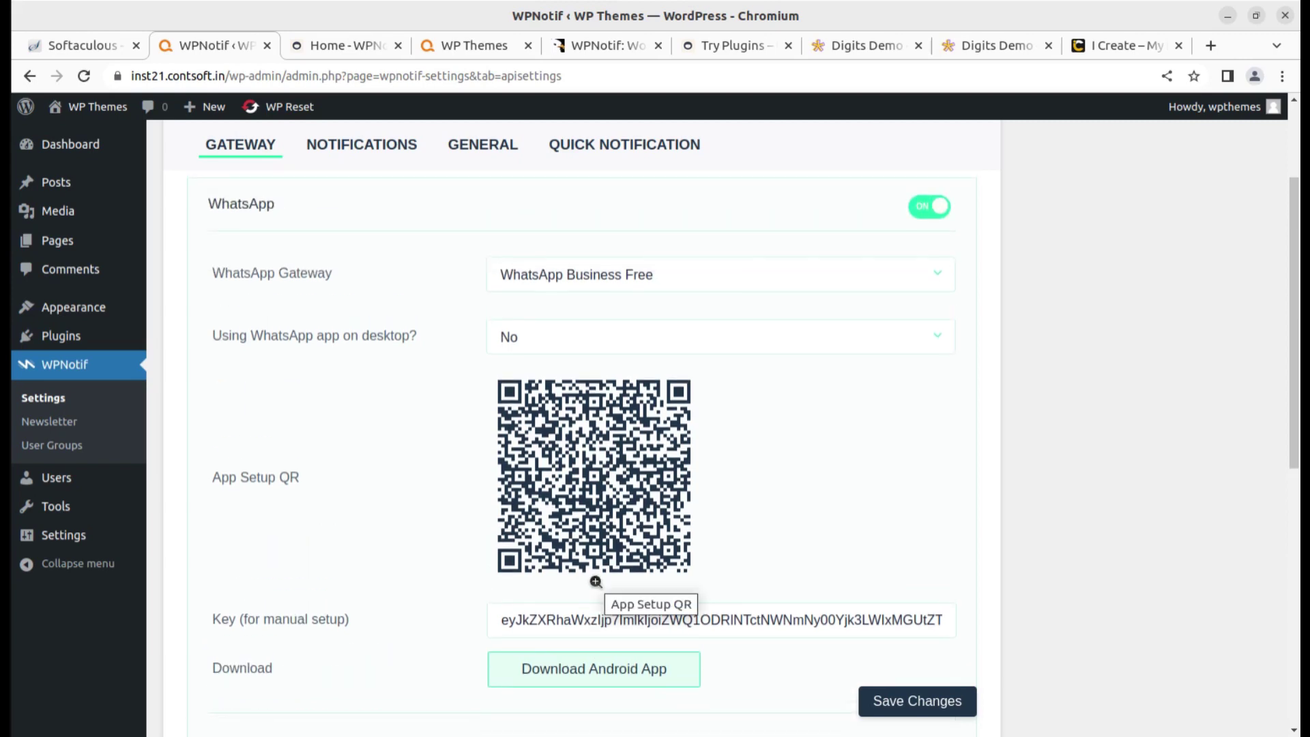
pyautogui.scroll(1, 596, 582)
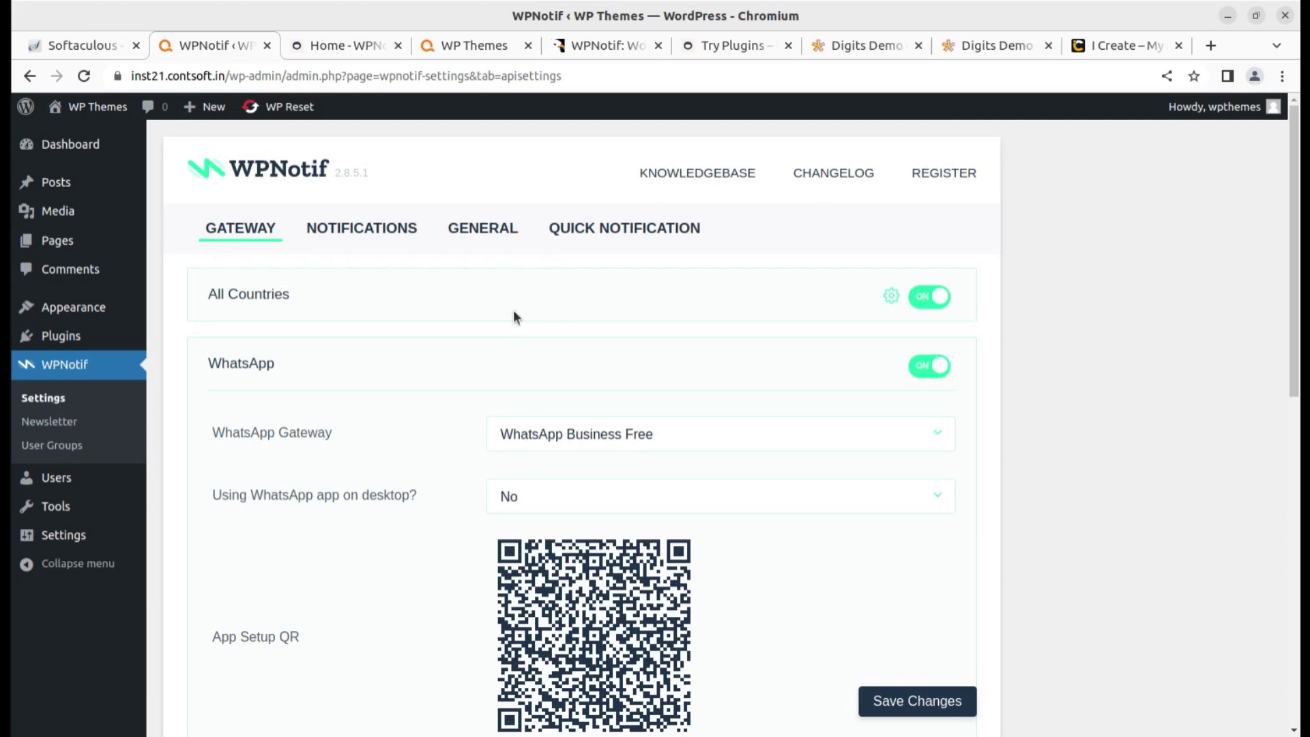
# Step: Expand the All Countries gateway section and review the SMS App's setup and test message fields
pyautogui.click(449, 307)
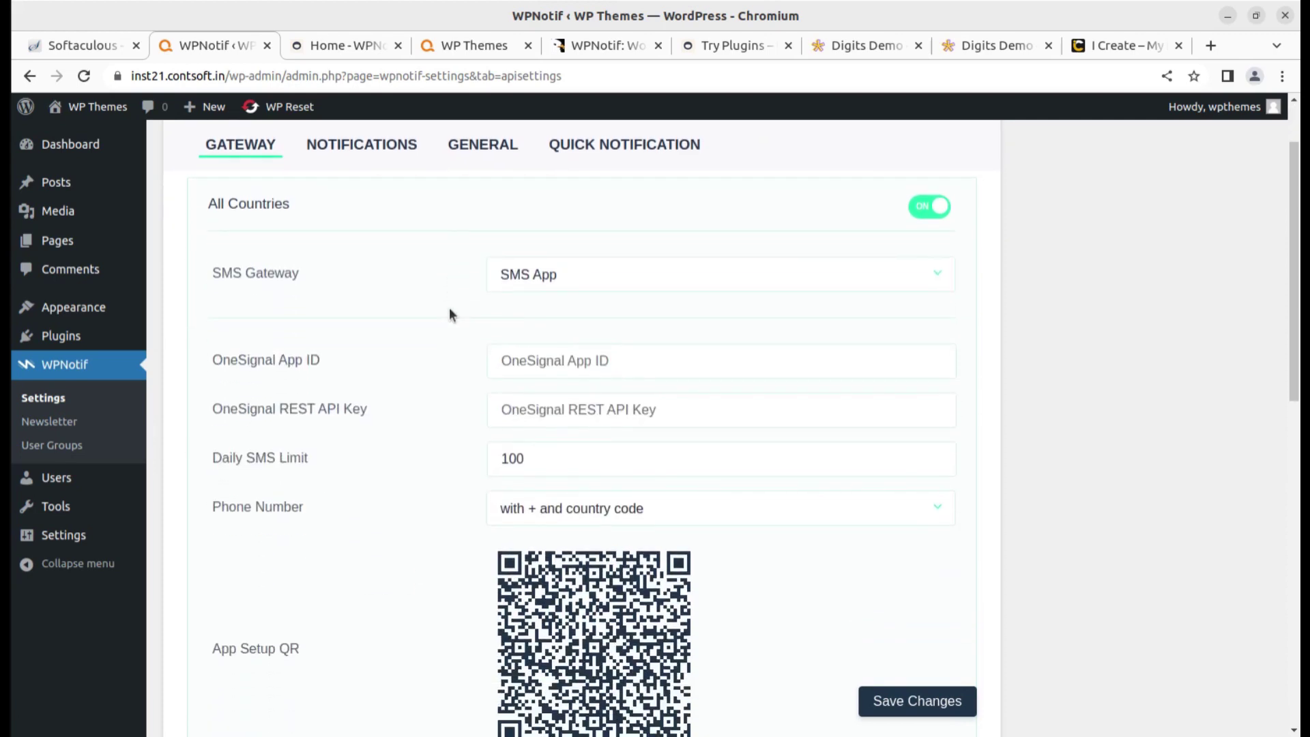
pyautogui.scroll(-5, 450, 309)
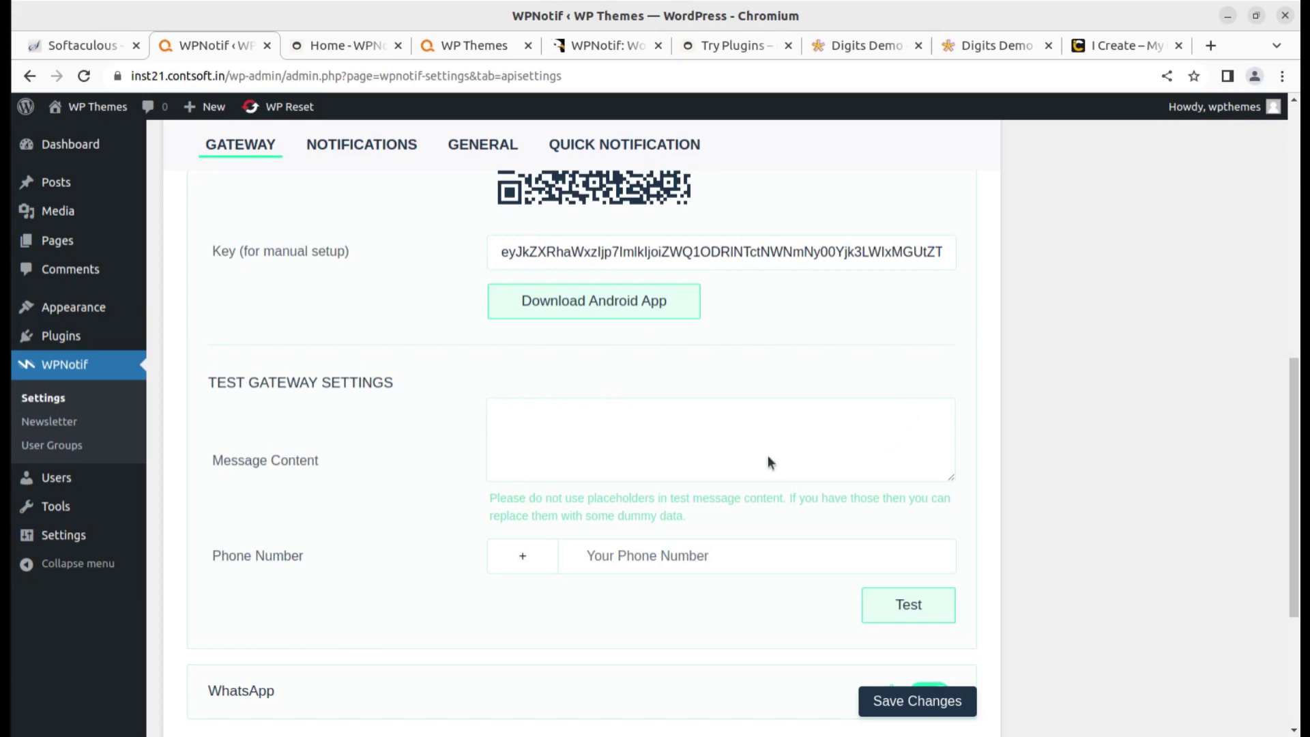
pyautogui.scroll(4, 768, 456)
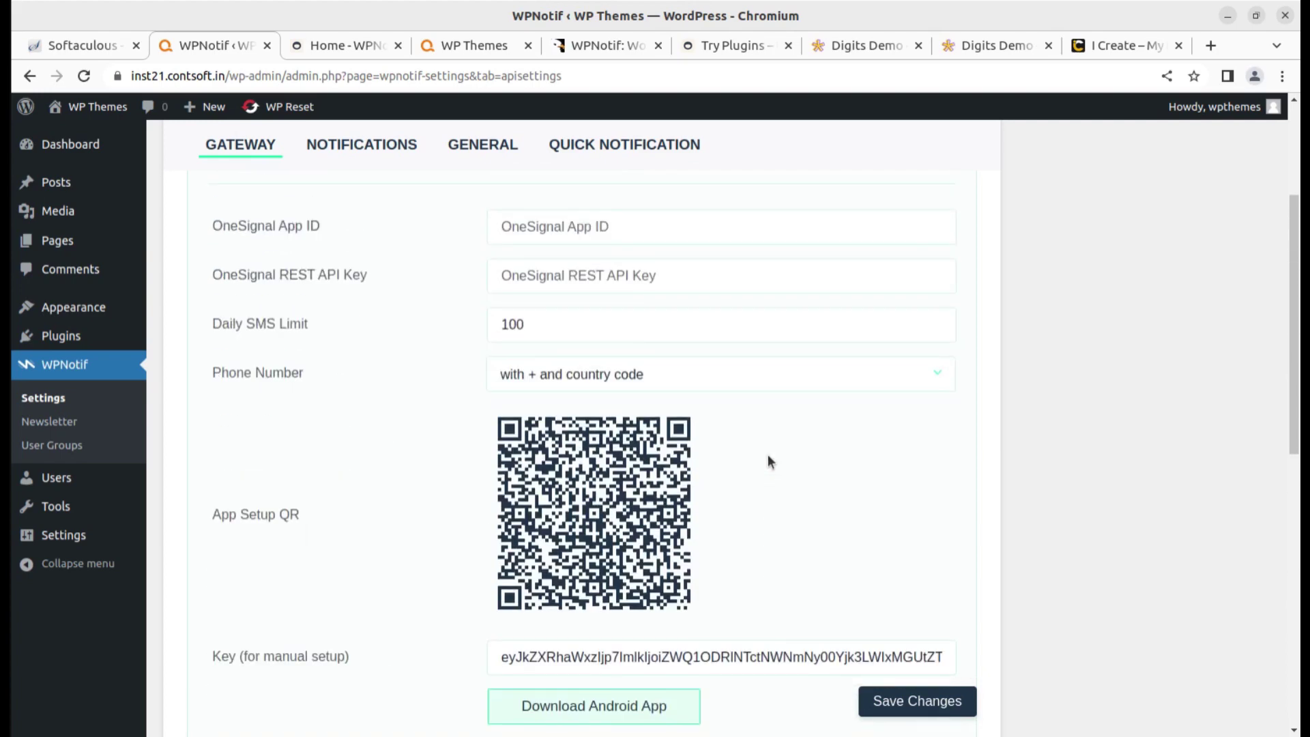
pyautogui.scroll(1, 767, 462)
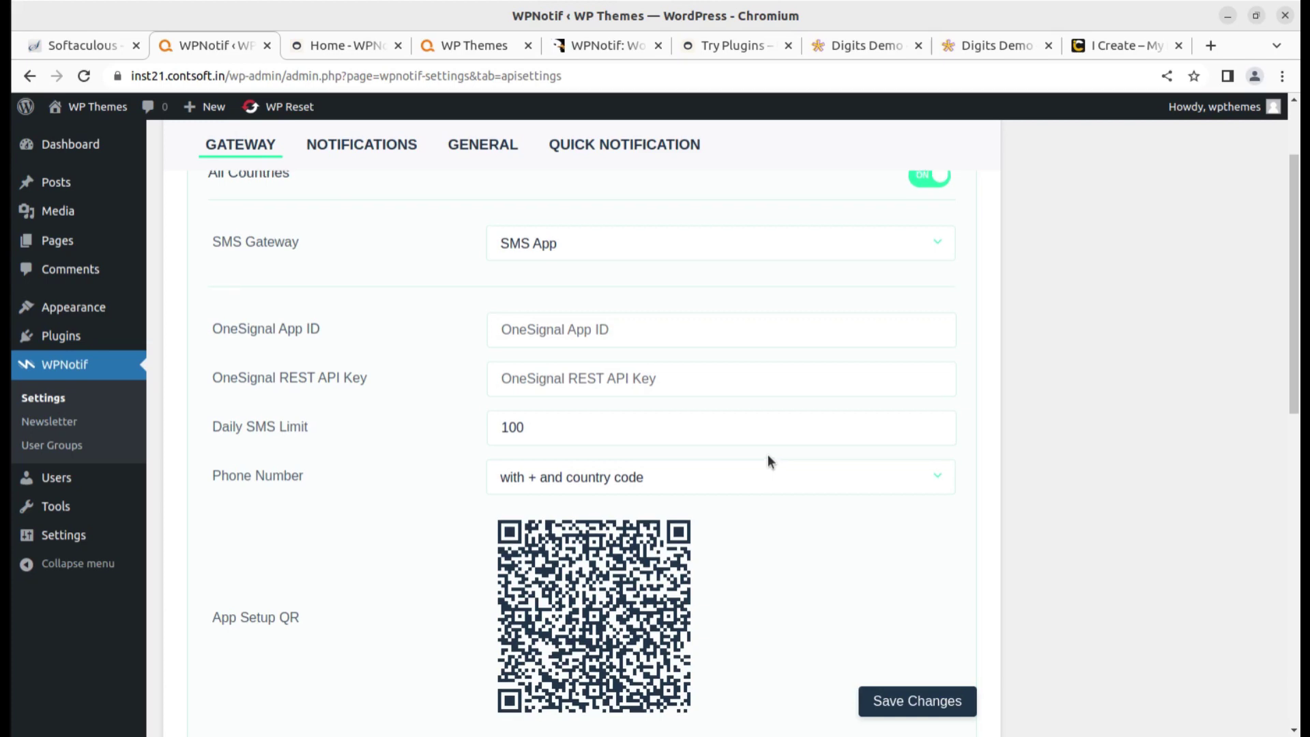
pyautogui.scroll(2, 767, 456)
pyautogui.scroll(-10, 756, 487)
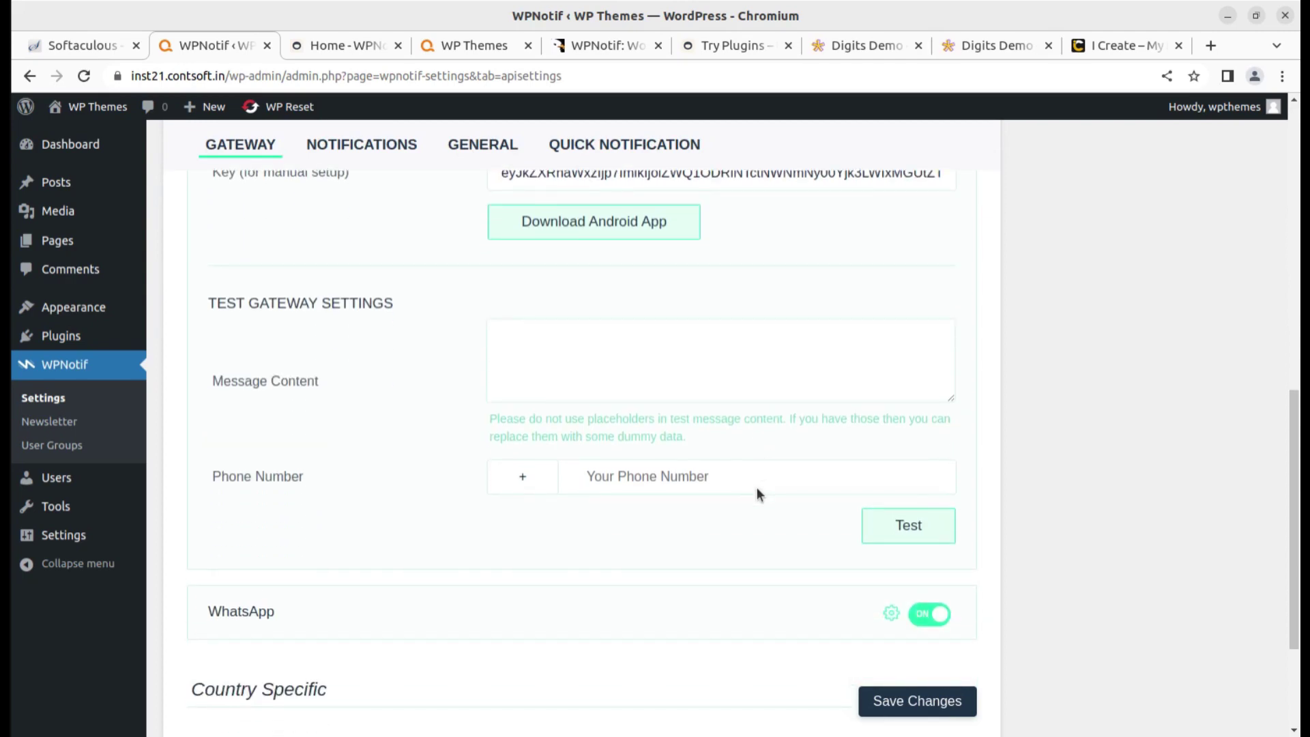
pyautogui.scroll(10, 756, 487)
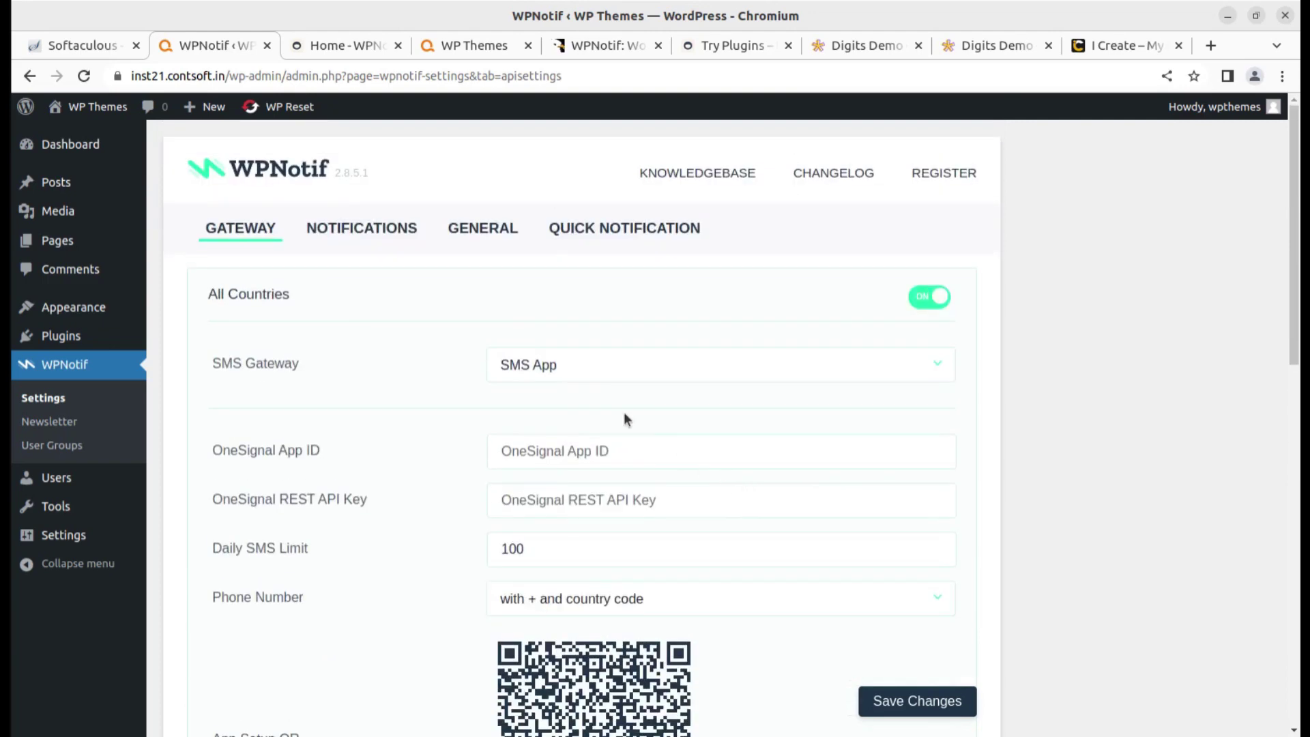
# Step: In the notification settings, turn on user consent for SMS and WhatsApp messages and highlight each one's checkbox text
pyautogui.click(377, 236)
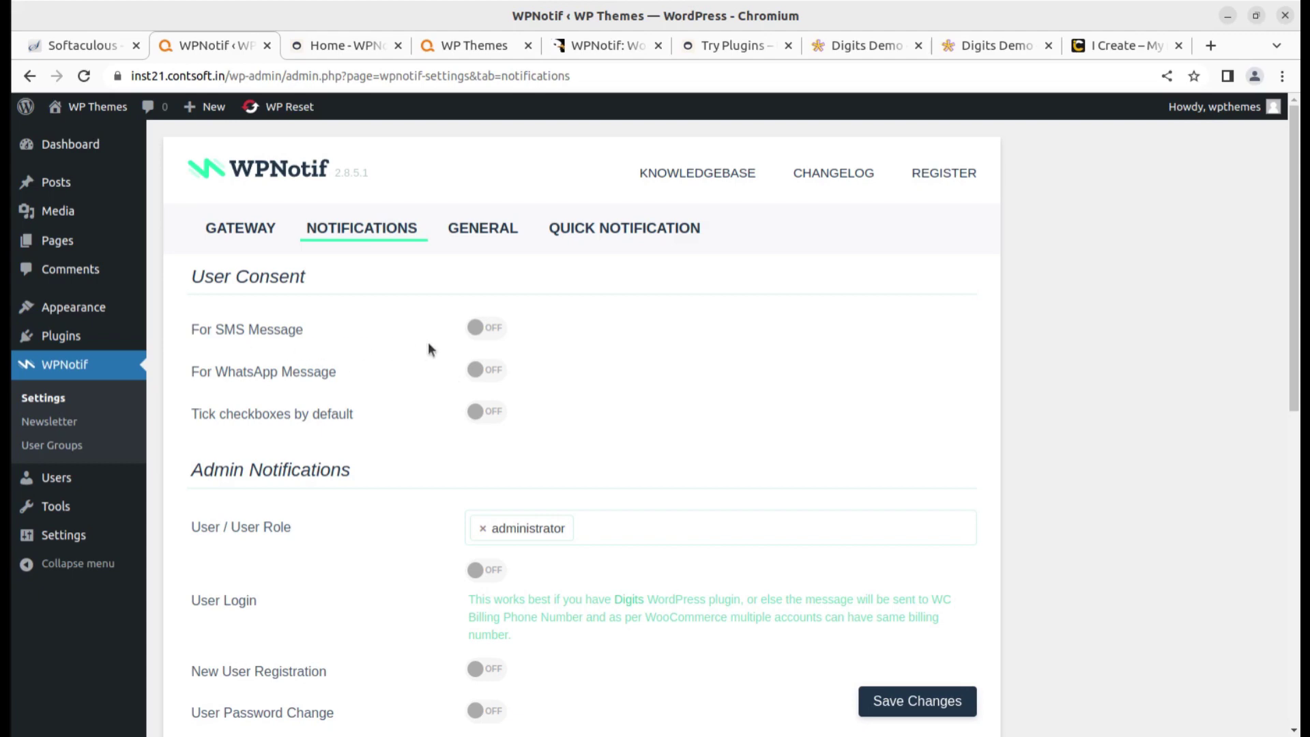
pyautogui.click(498, 332)
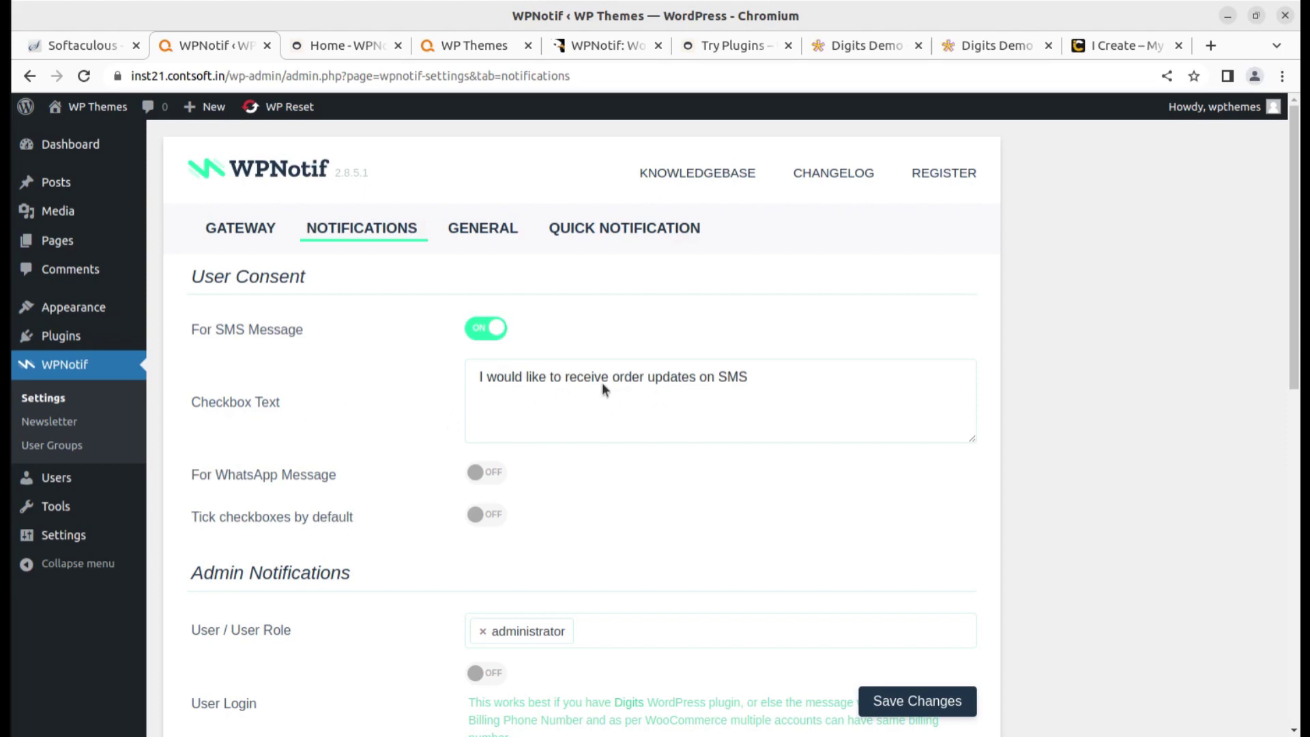
pyautogui.moveTo(749, 377); pyautogui.dragTo(471, 377)
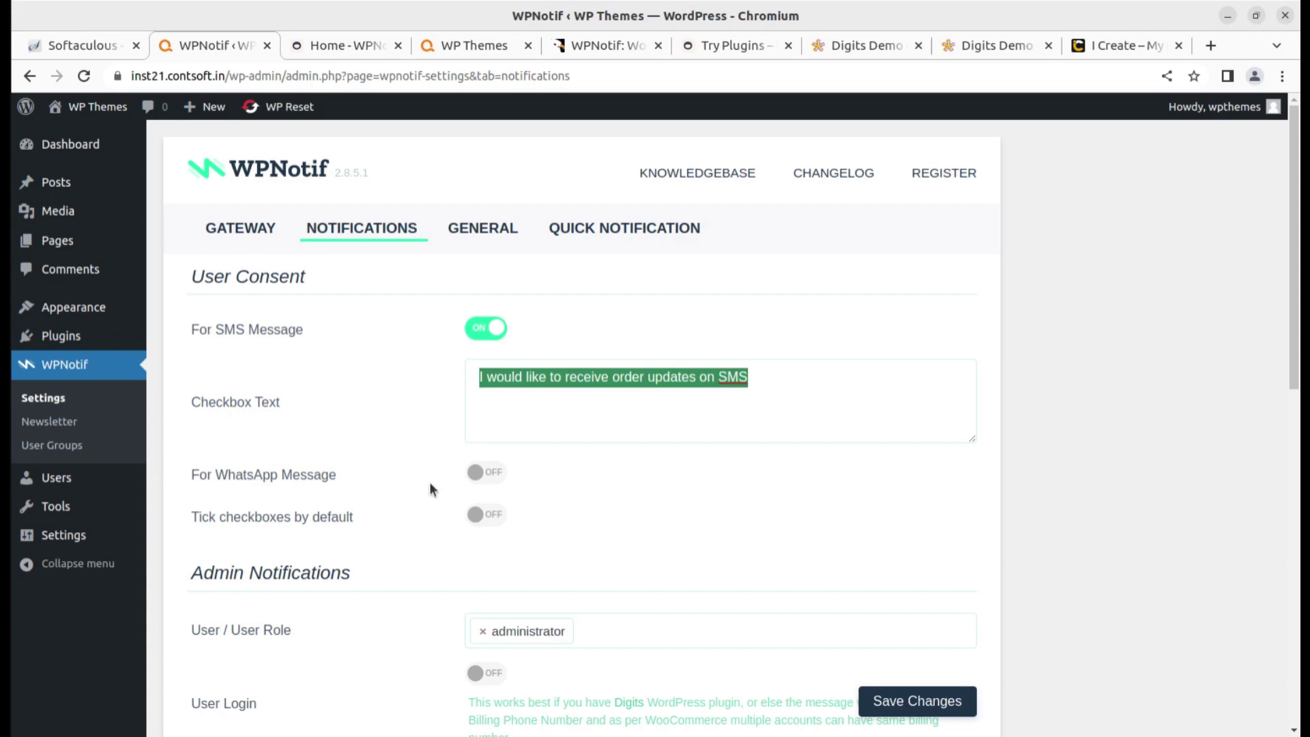
pyautogui.click(503, 477)
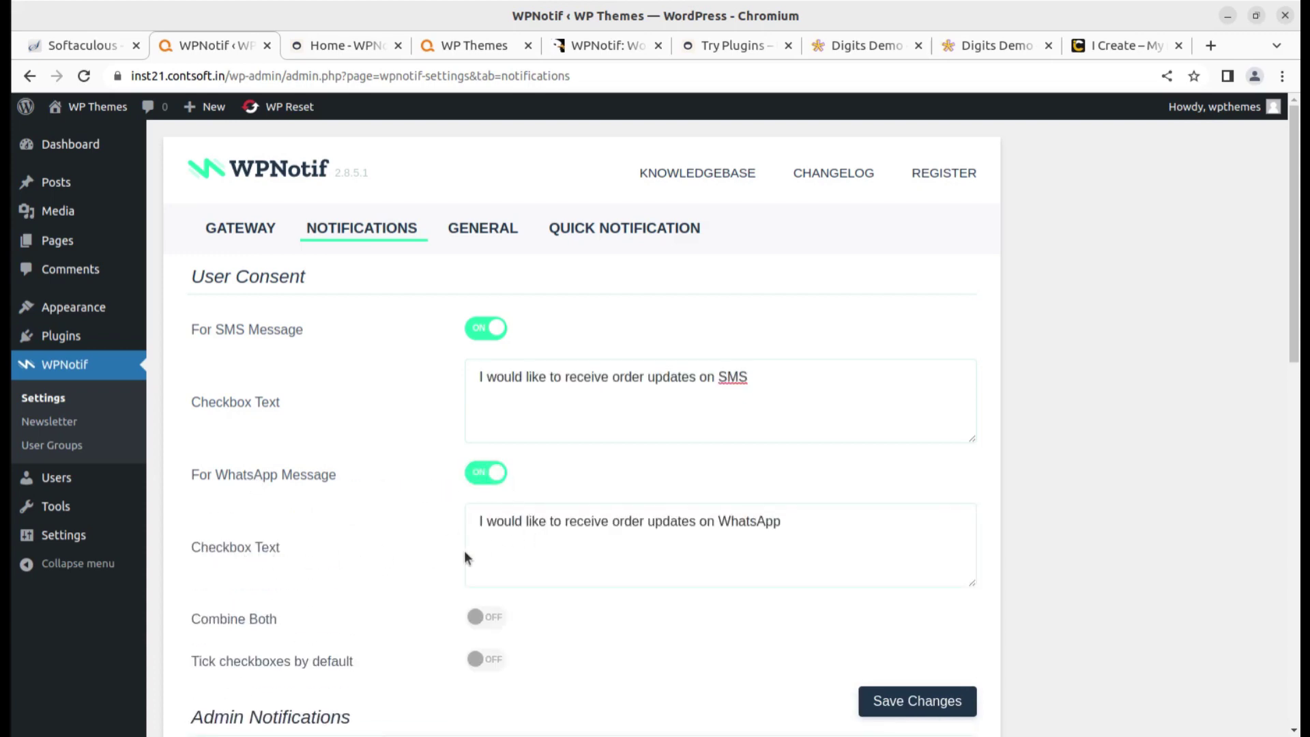
pyautogui.click(803, 532)
pyautogui.moveTo(802, 525); pyautogui.dragTo(633, 524)
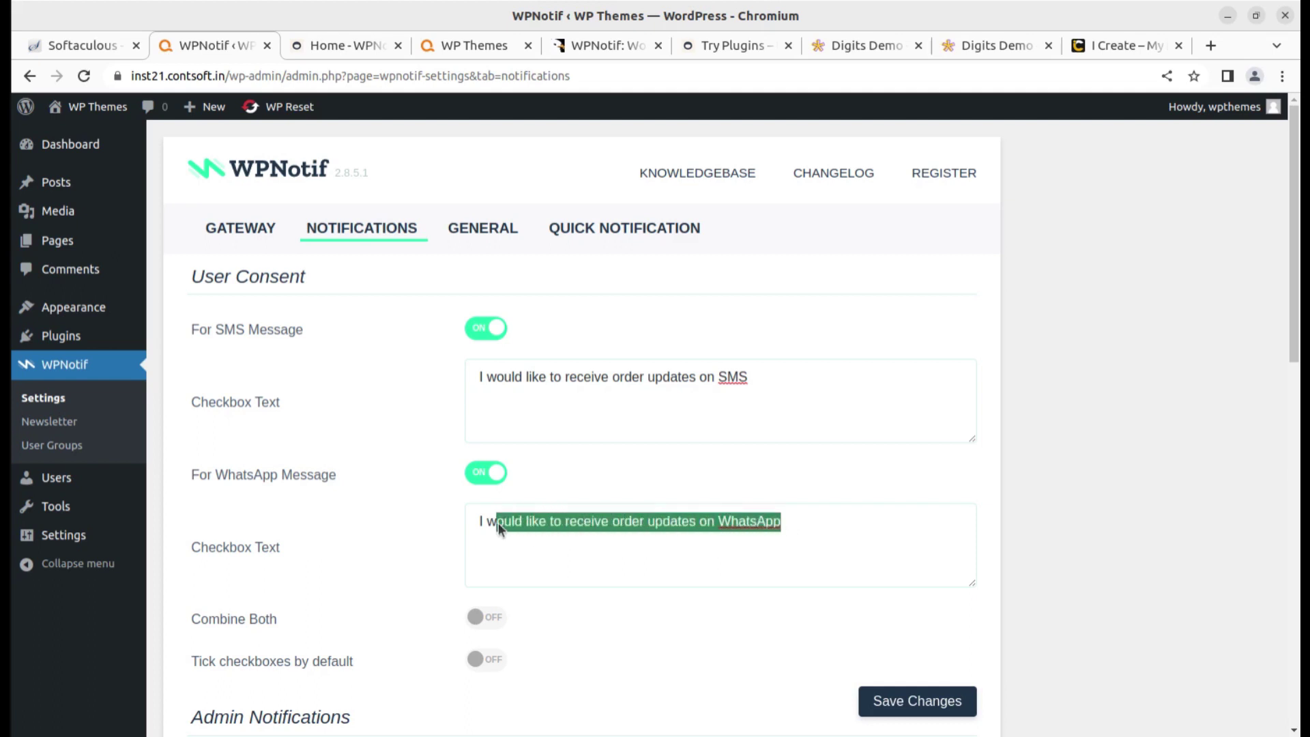
# Step: Combine the SMS and WhatsApp consents into one checkbox and enable ticking checkboxes by default
pyautogui.scroll(-3, 460, 518)
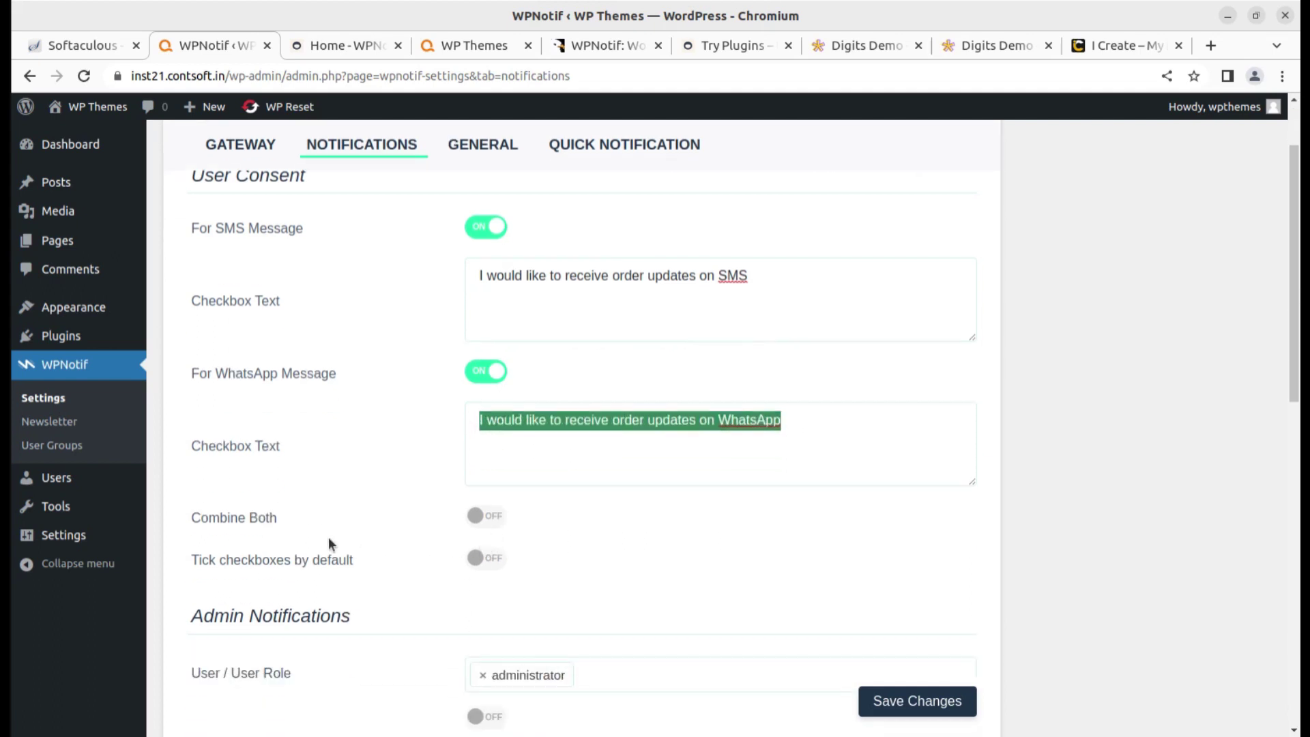
pyautogui.click(477, 516)
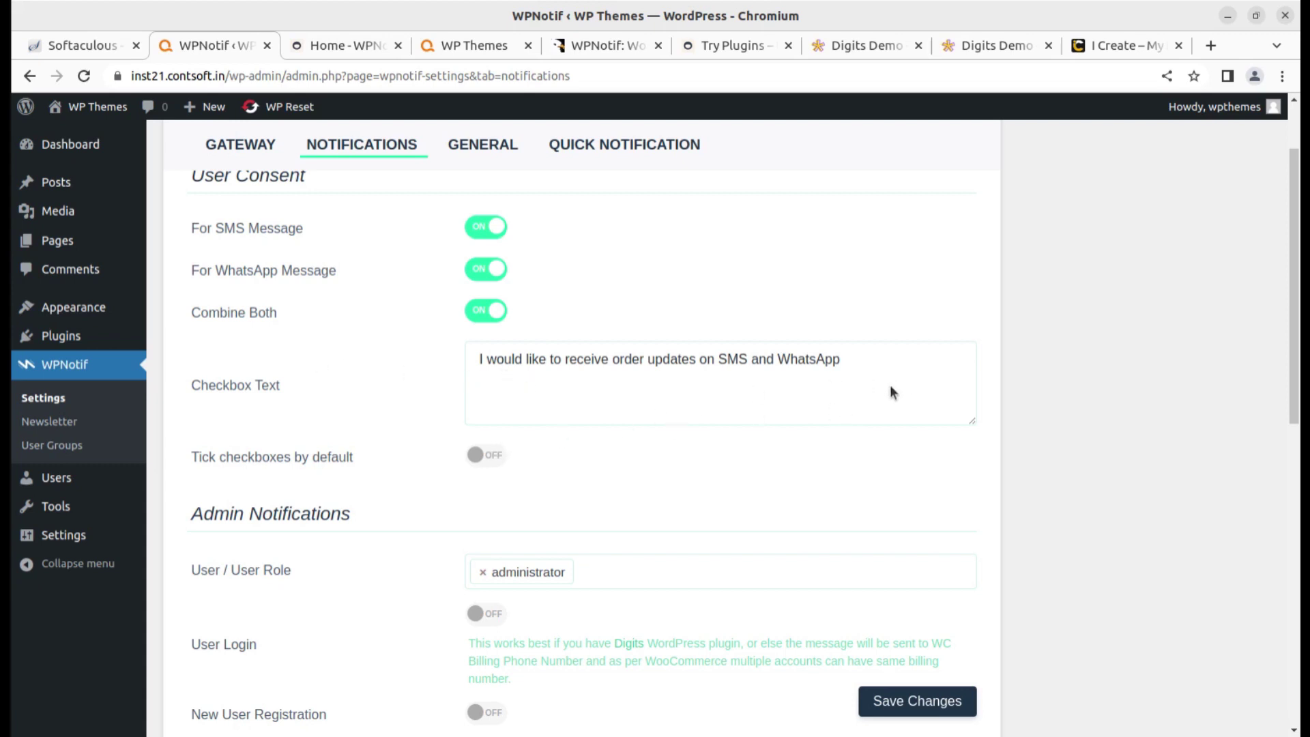
pyautogui.moveTo(890, 388); pyautogui.dragTo(516, 367)
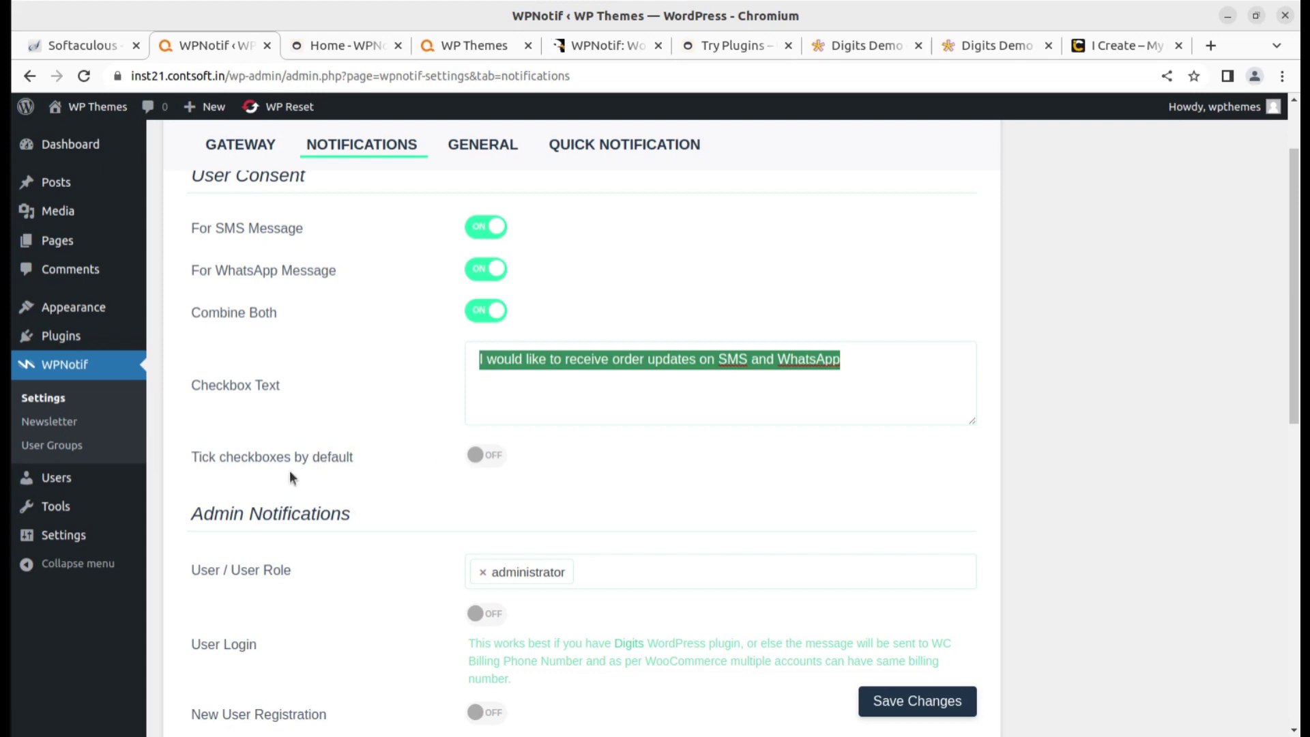
pyautogui.click(505, 457)
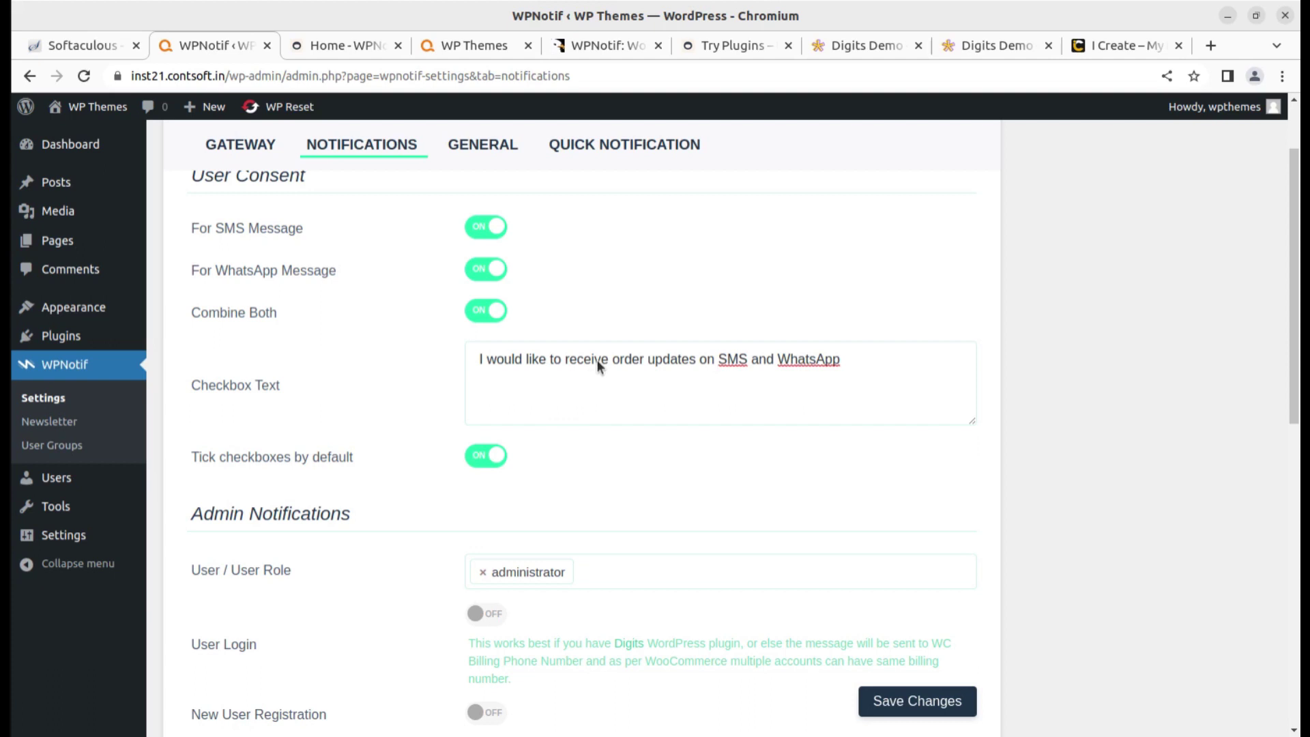
# Step: Look over the Admin Notifications options and the user roles that can be chosen as recipients
pyautogui.scroll(-3, 631, 451)
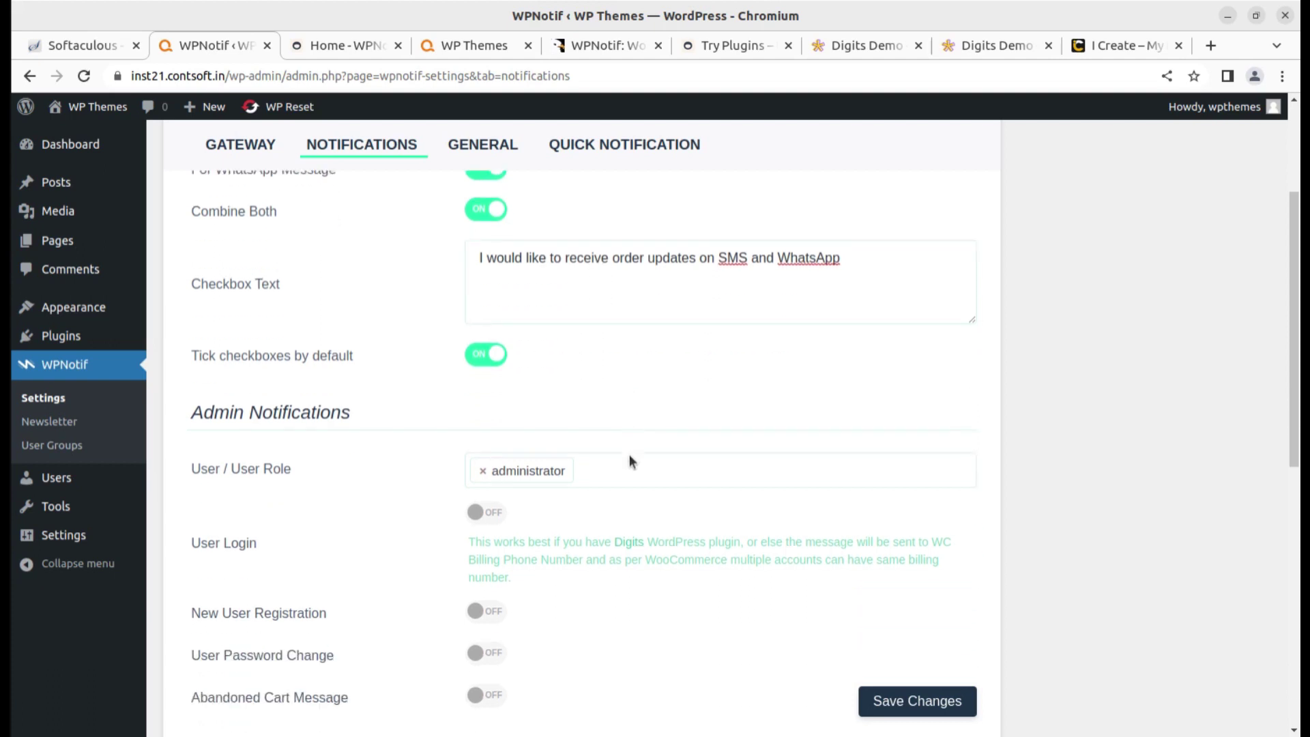
pyautogui.scroll(-3, 377, 464)
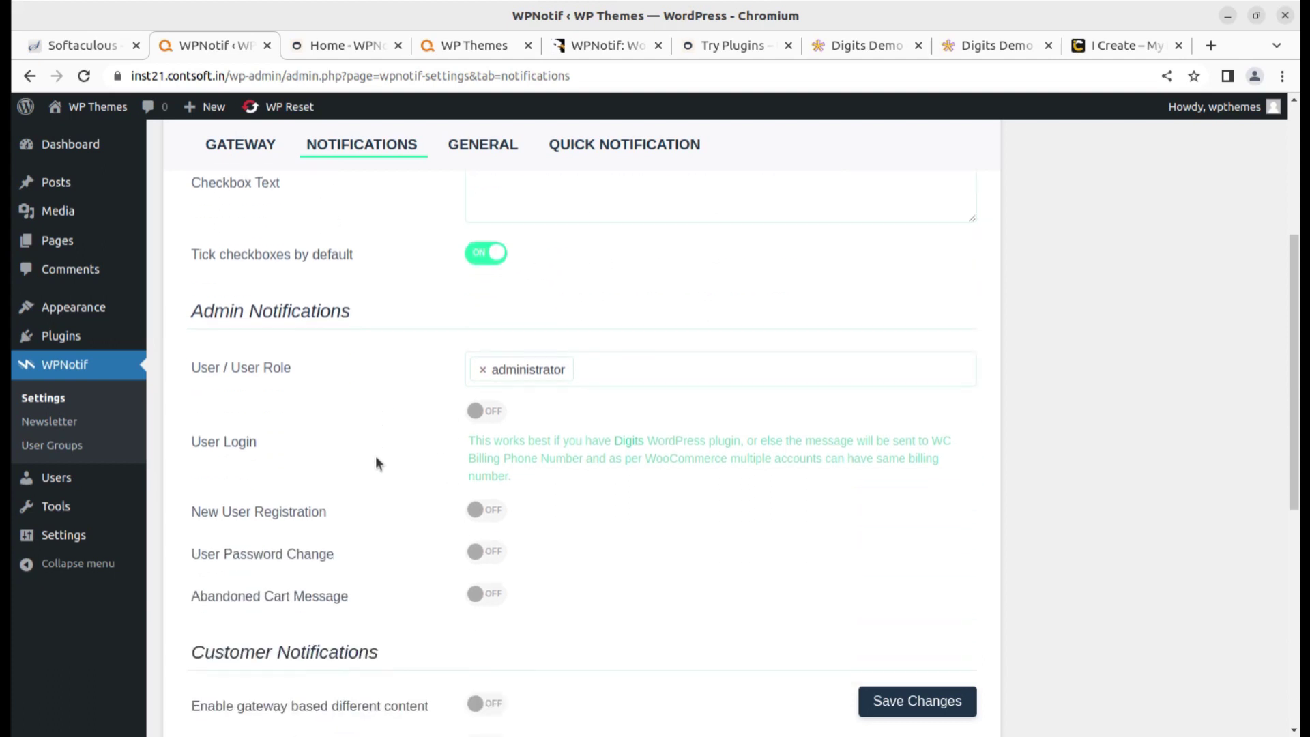
pyautogui.click(607, 376)
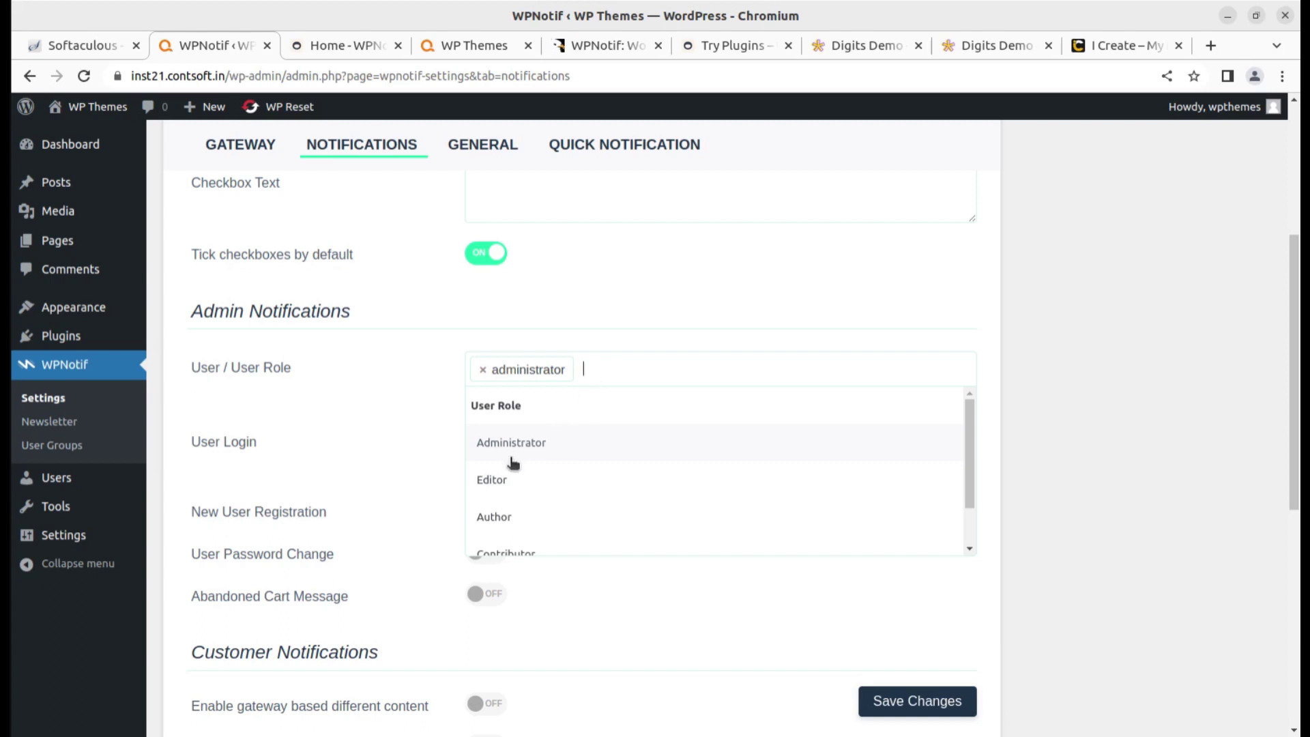
pyautogui.click(353, 419)
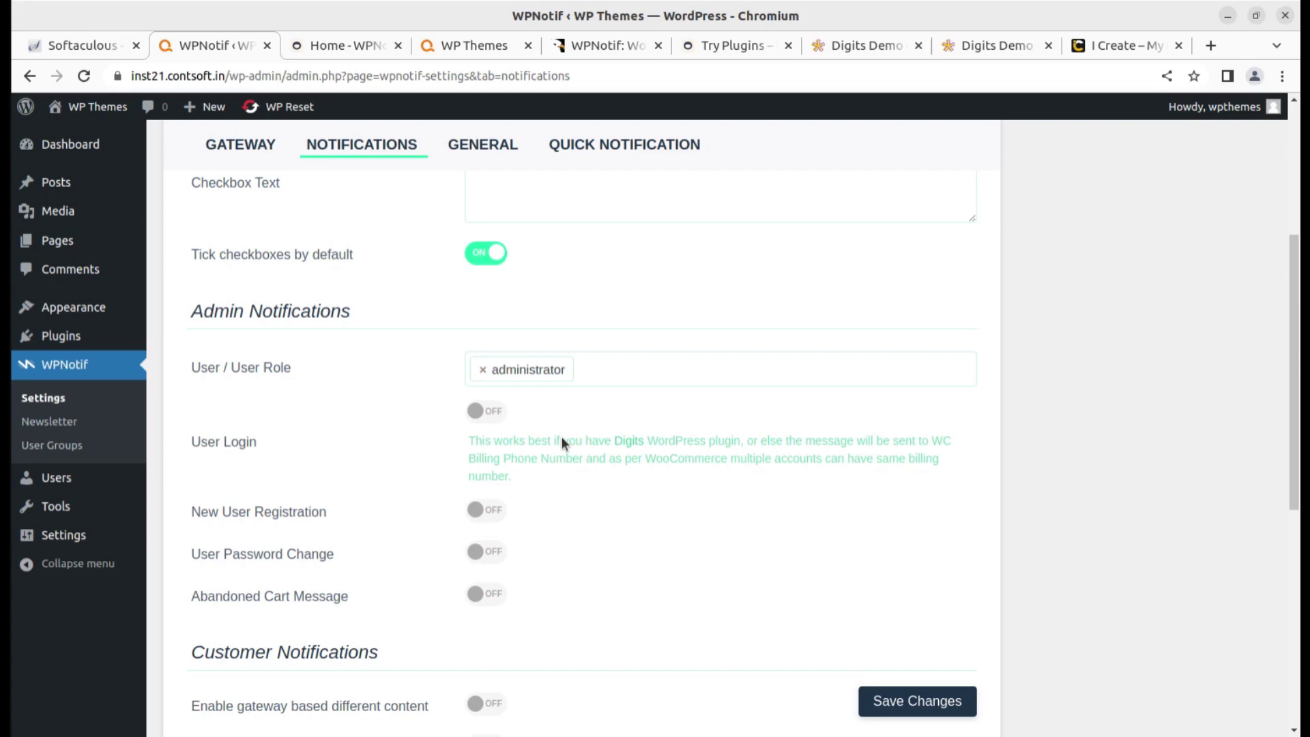
# Step: Turn on the admin notifications for User Login and New User Registration, briefly opening and closing the placeholder list
pyautogui.click(495, 413)
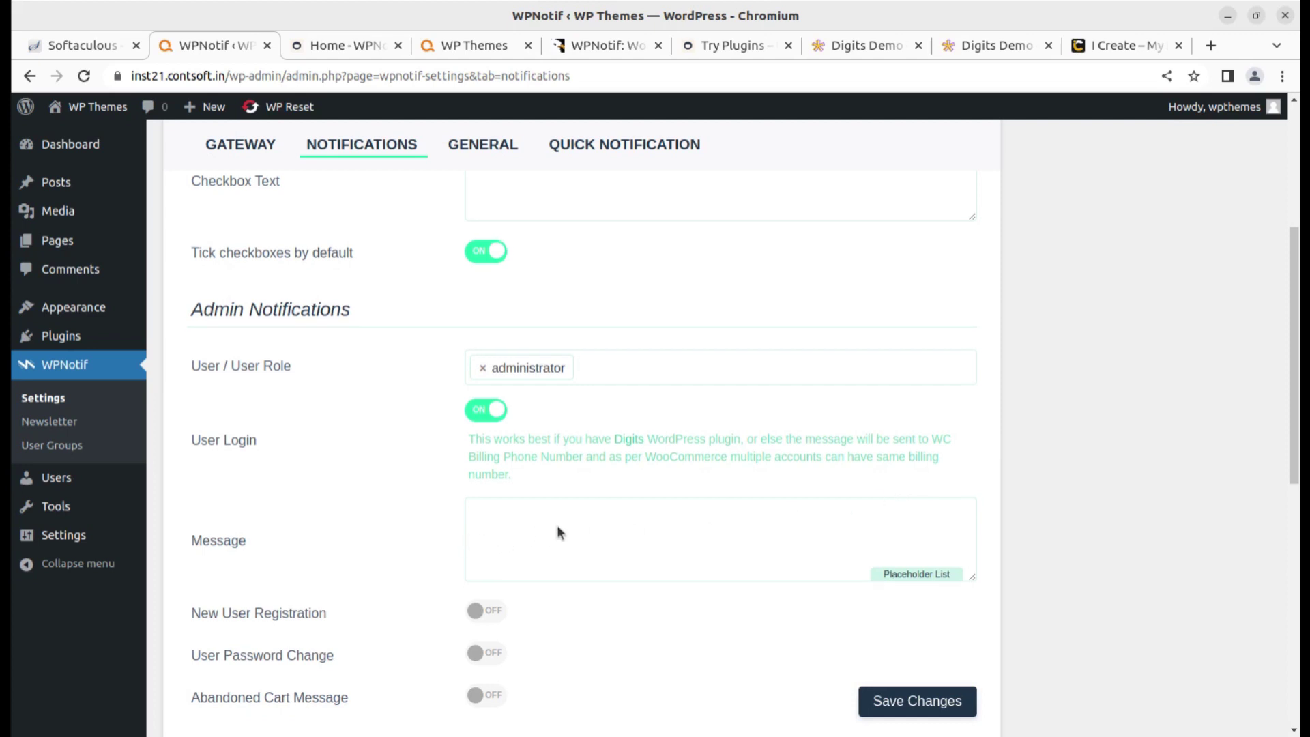
pyautogui.scroll(-3, 557, 525)
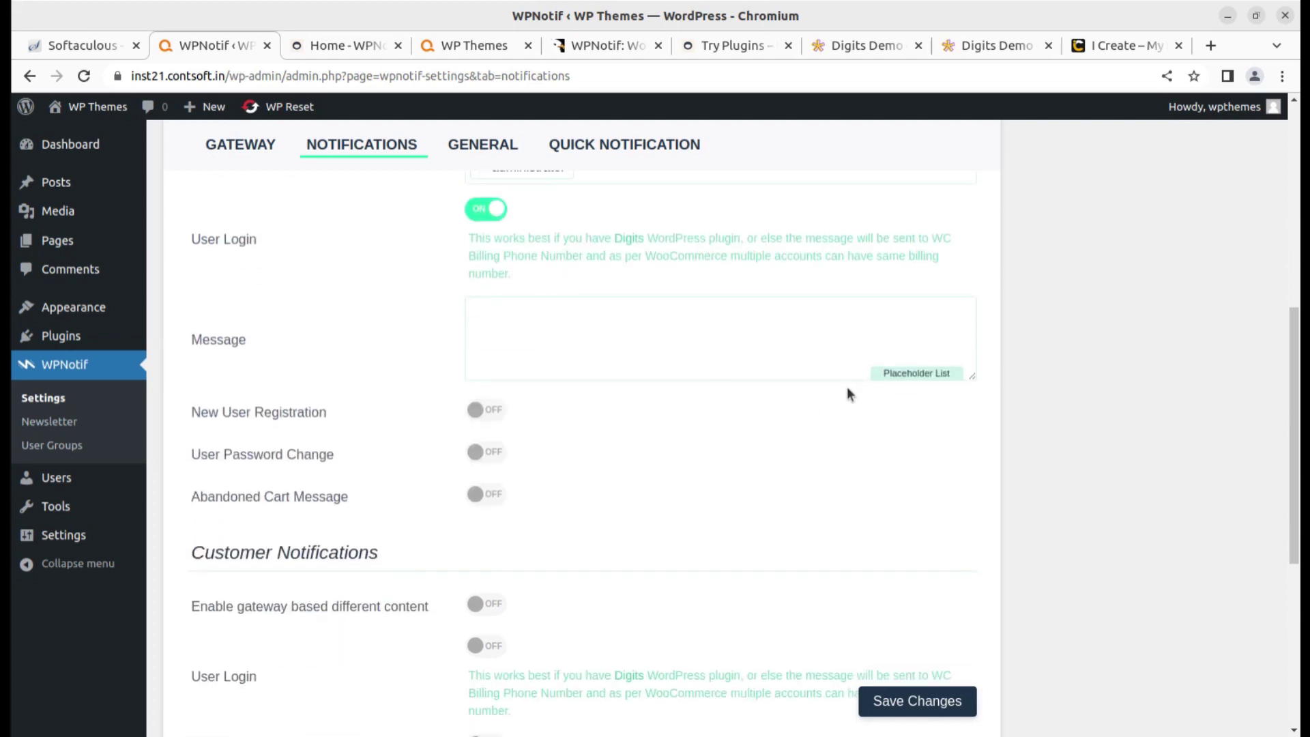
pyautogui.click(909, 374)
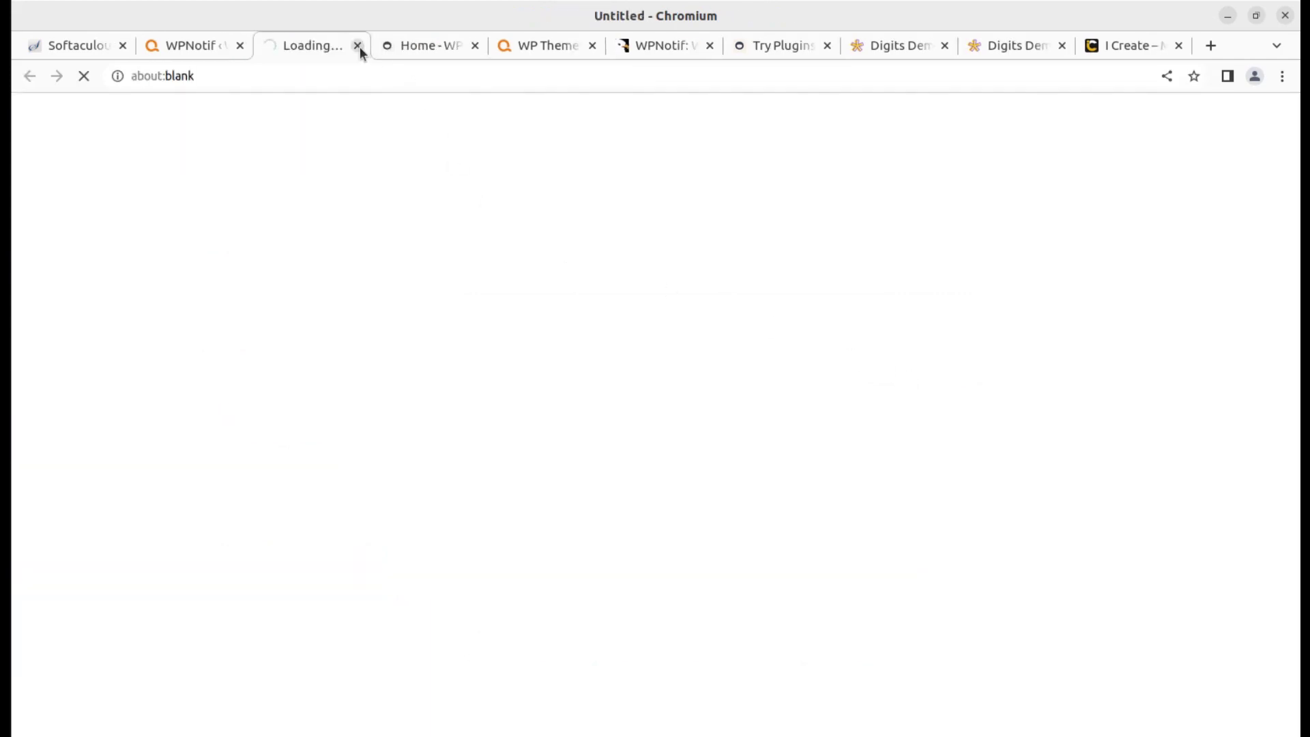
pyautogui.click(358, 45)
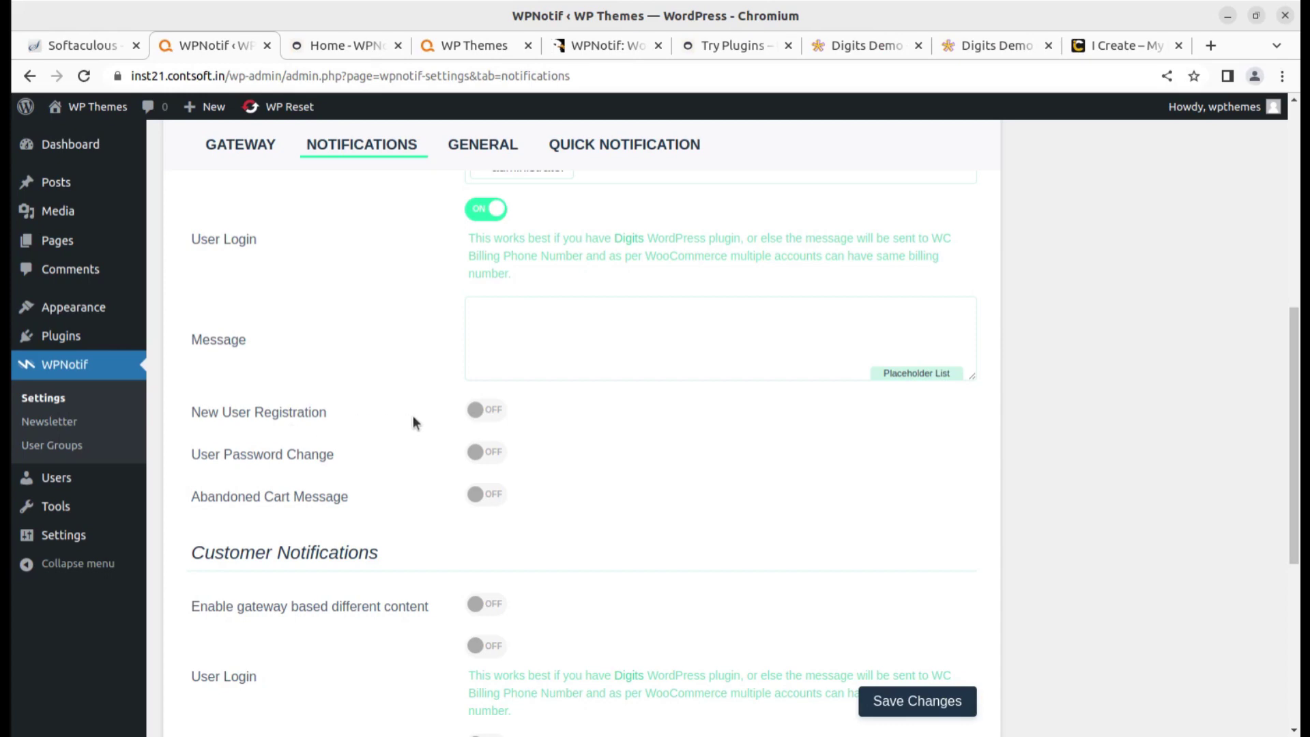
pyautogui.click(497, 412)
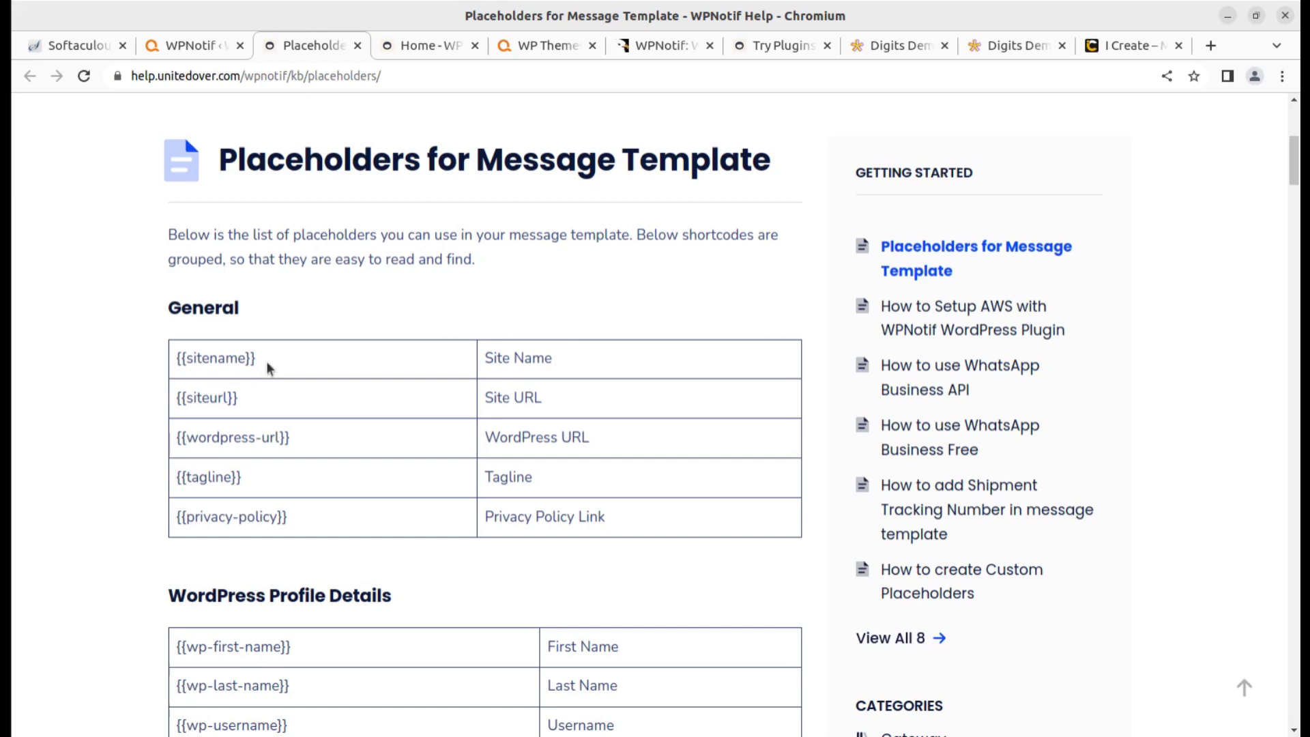
# Step: Review the message template placeholders for general, profile and WooCommerce order details, highlight {{wc-order}}, and return to the notification settings
pyautogui.scroll(-3, 330, 440)
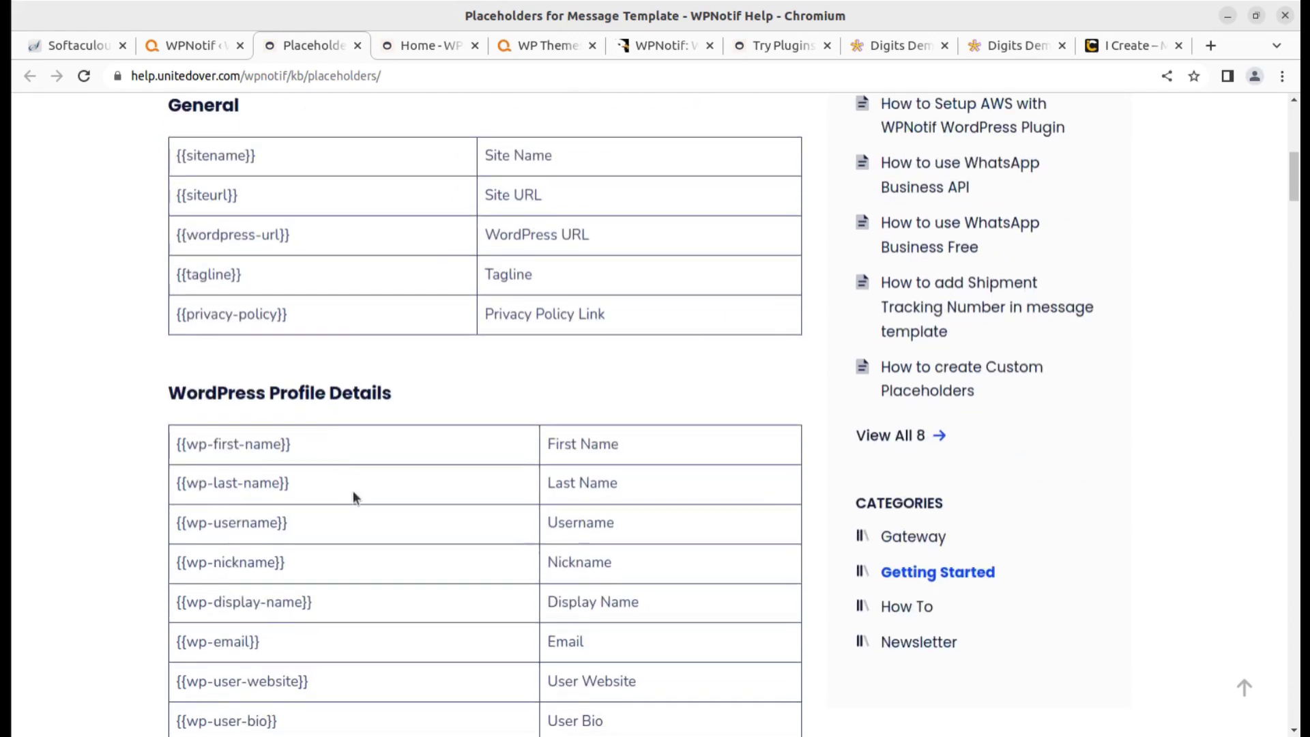
pyautogui.scroll(-6, 322, 425)
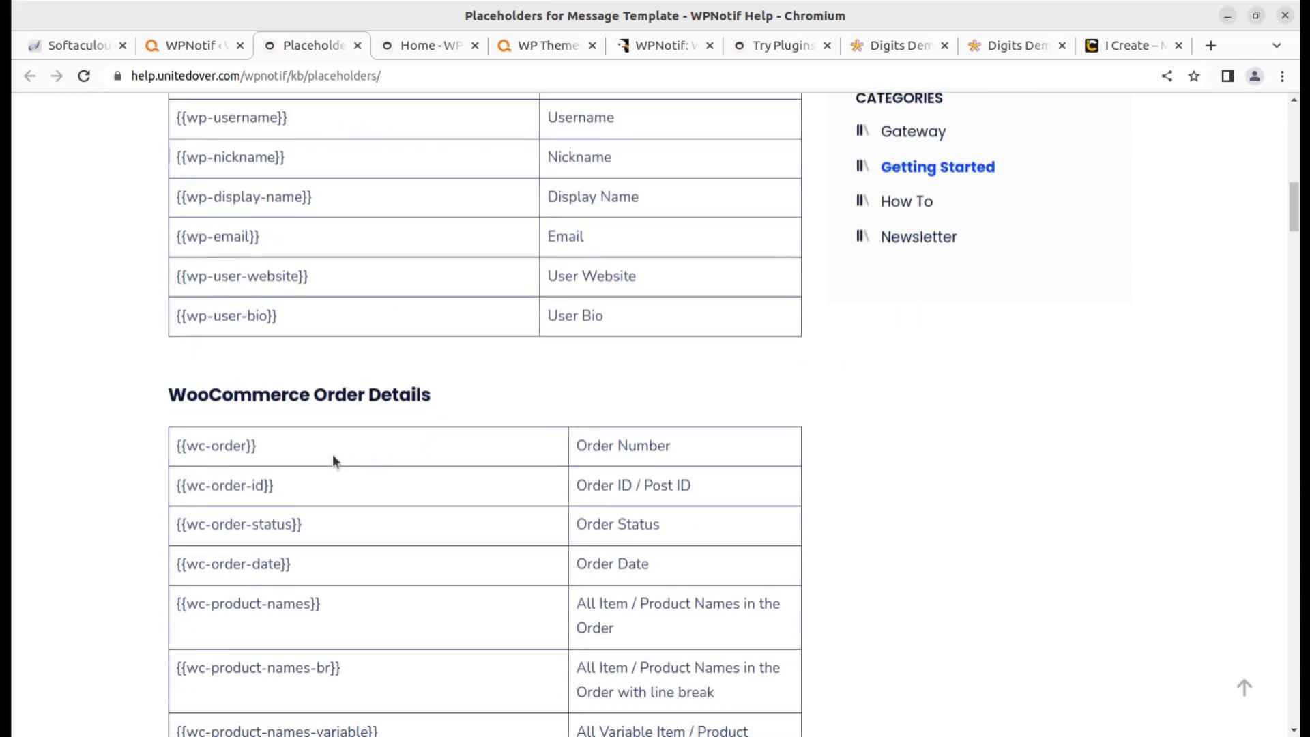
pyautogui.moveTo(274, 449); pyautogui.dragTo(176, 449)
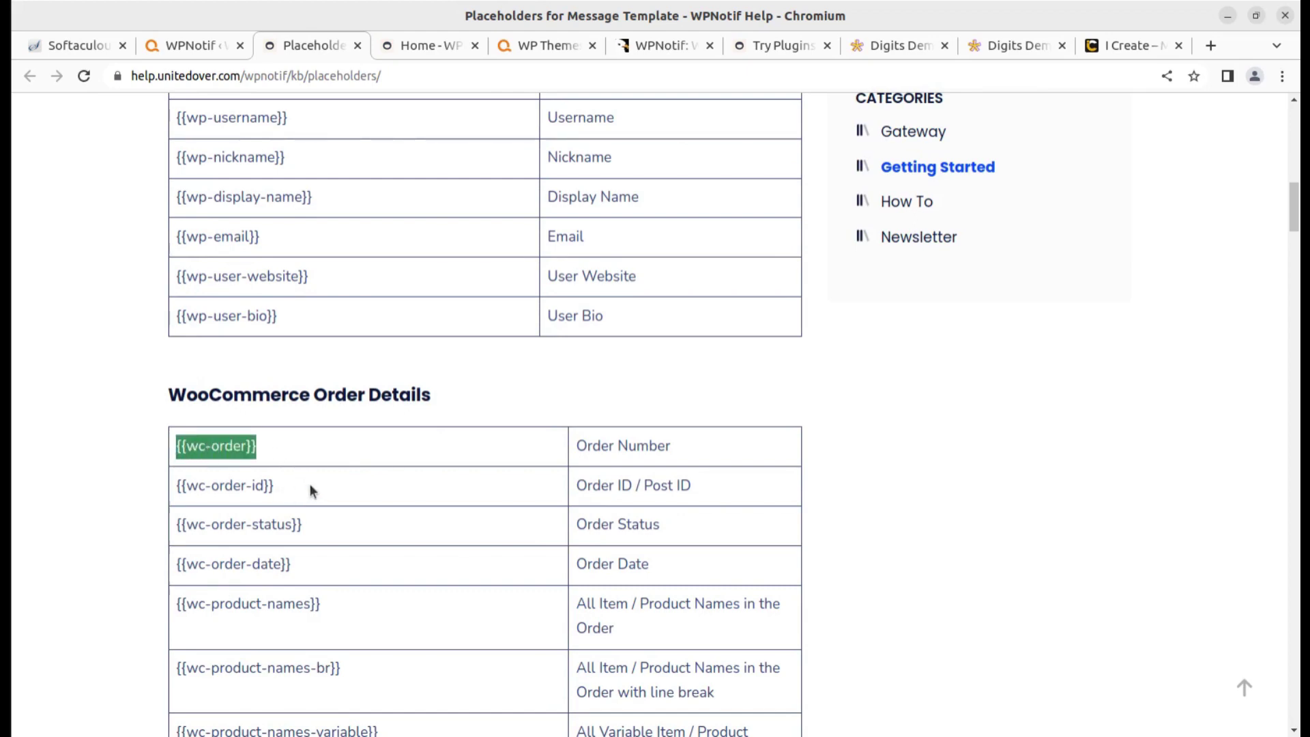
pyautogui.scroll(4, 382, 430)
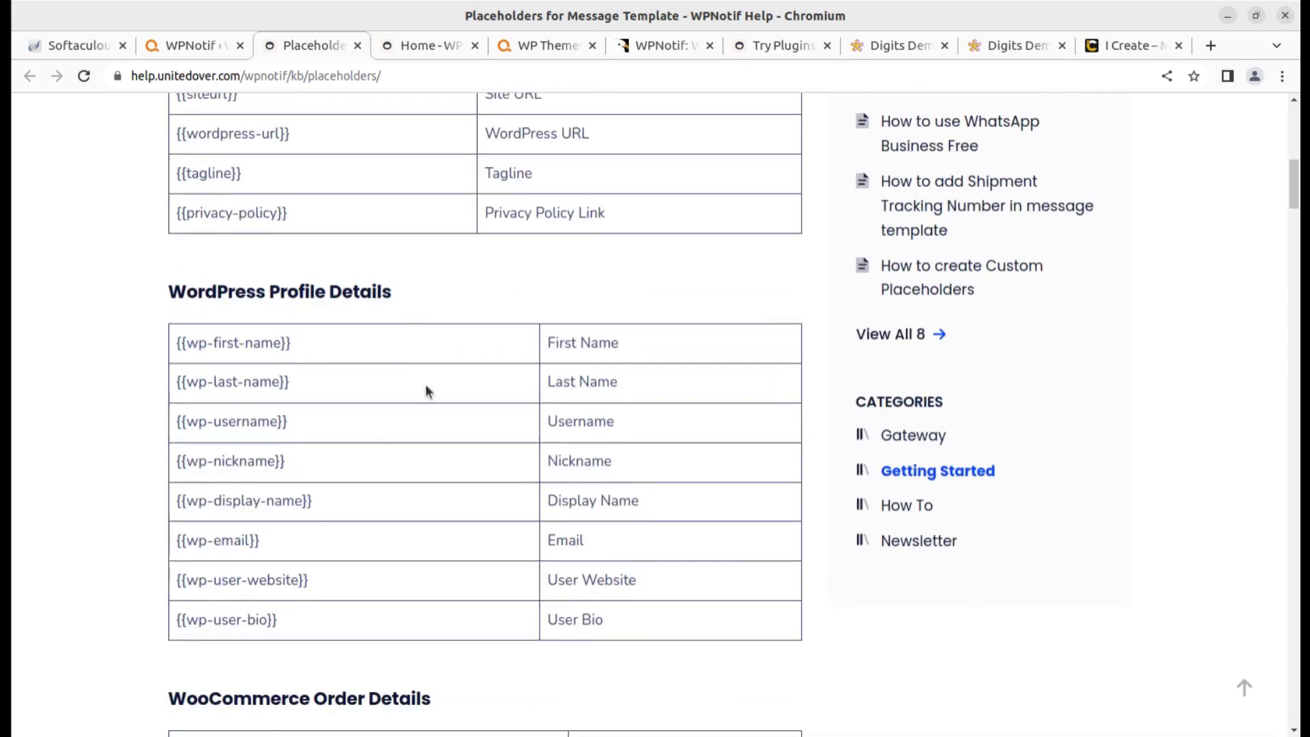
pyautogui.scroll(4, 435, 371)
pyautogui.click(205, 45)
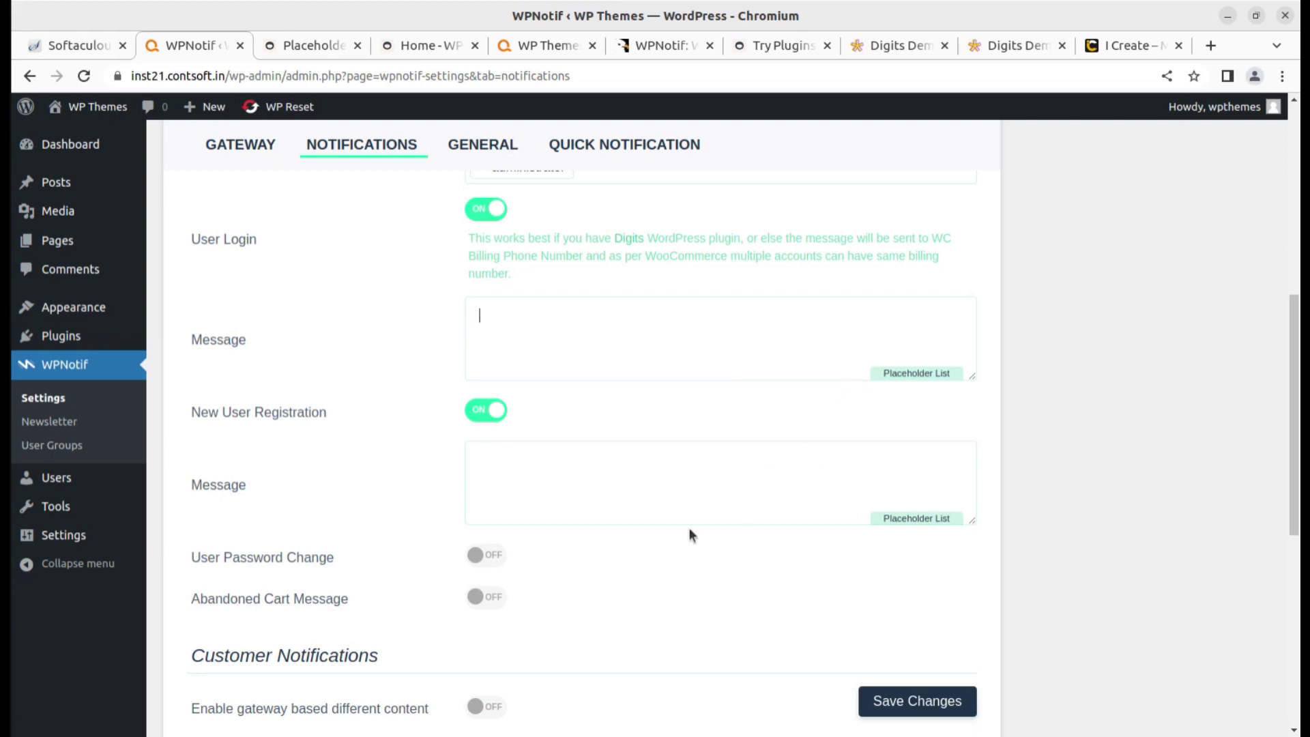
# Step: Turn on the admin notifications for User Password Change and Abandoned Cart Message
pyautogui.scroll(-3, 531, 564)
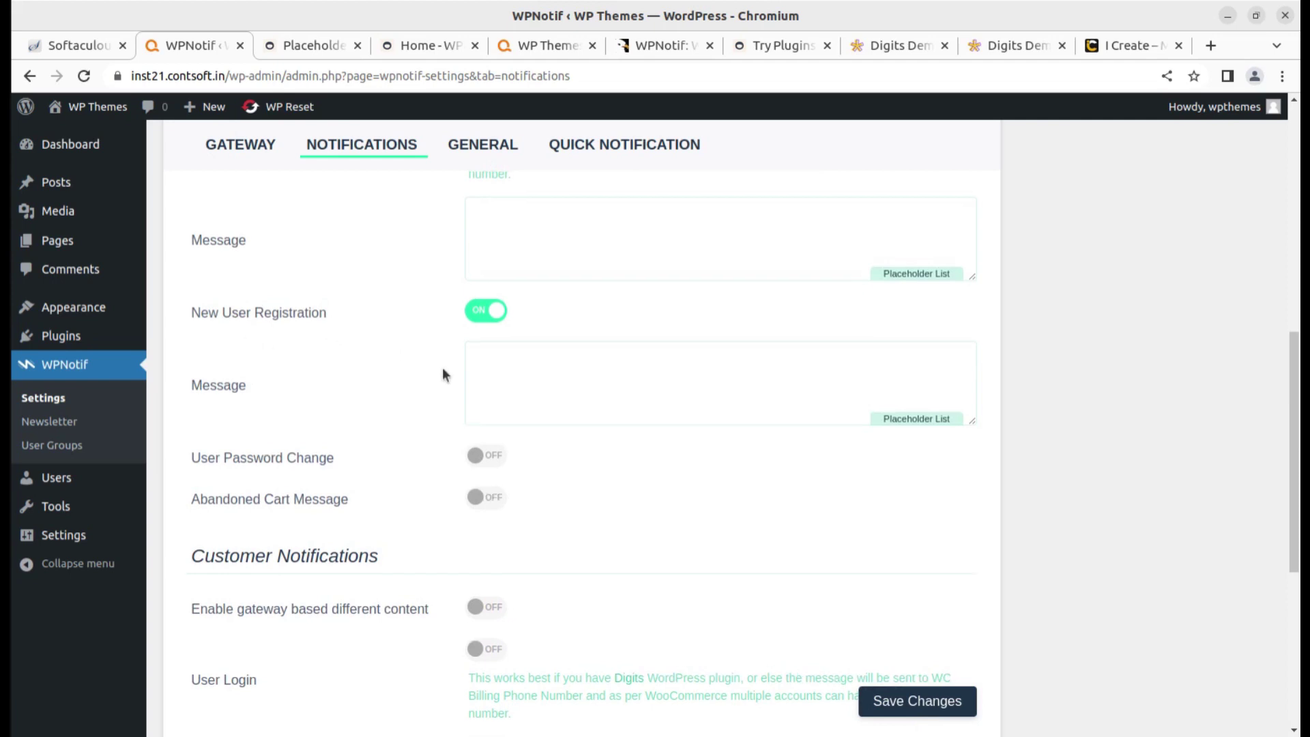
pyautogui.scroll(3, 442, 367)
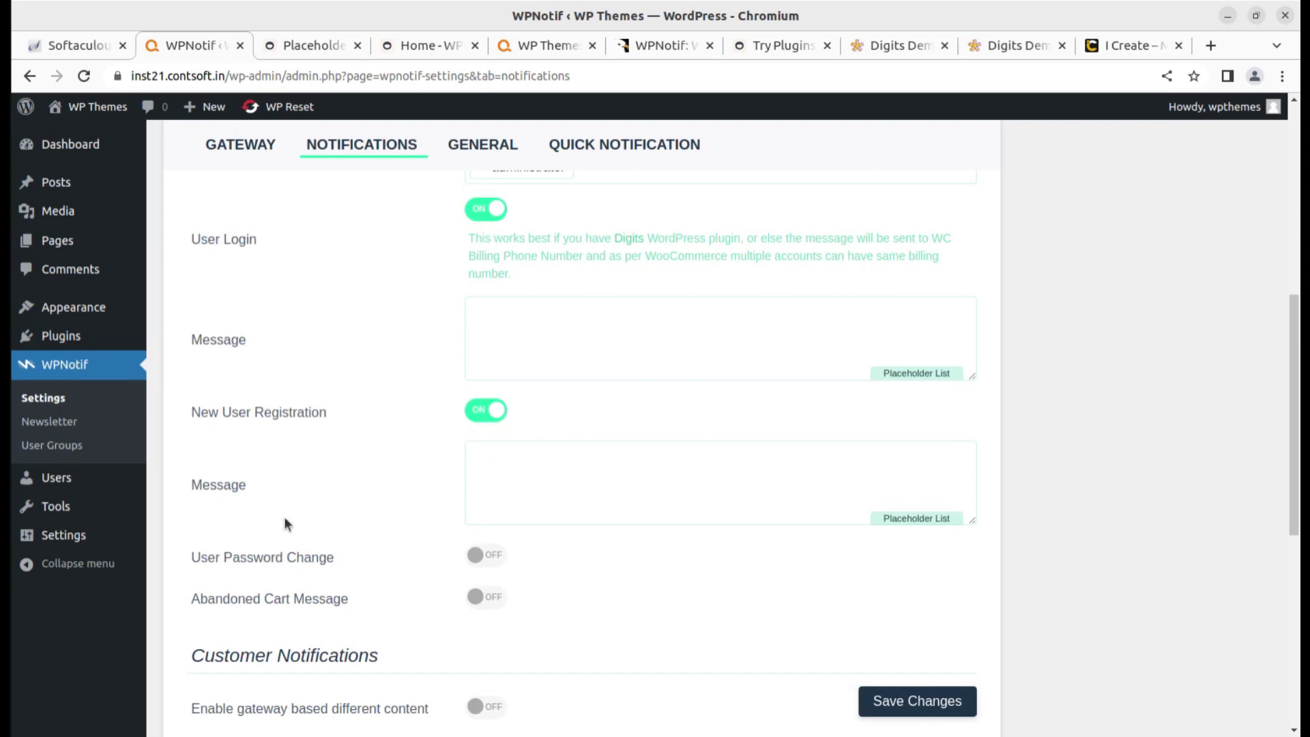
pyautogui.click(485, 556)
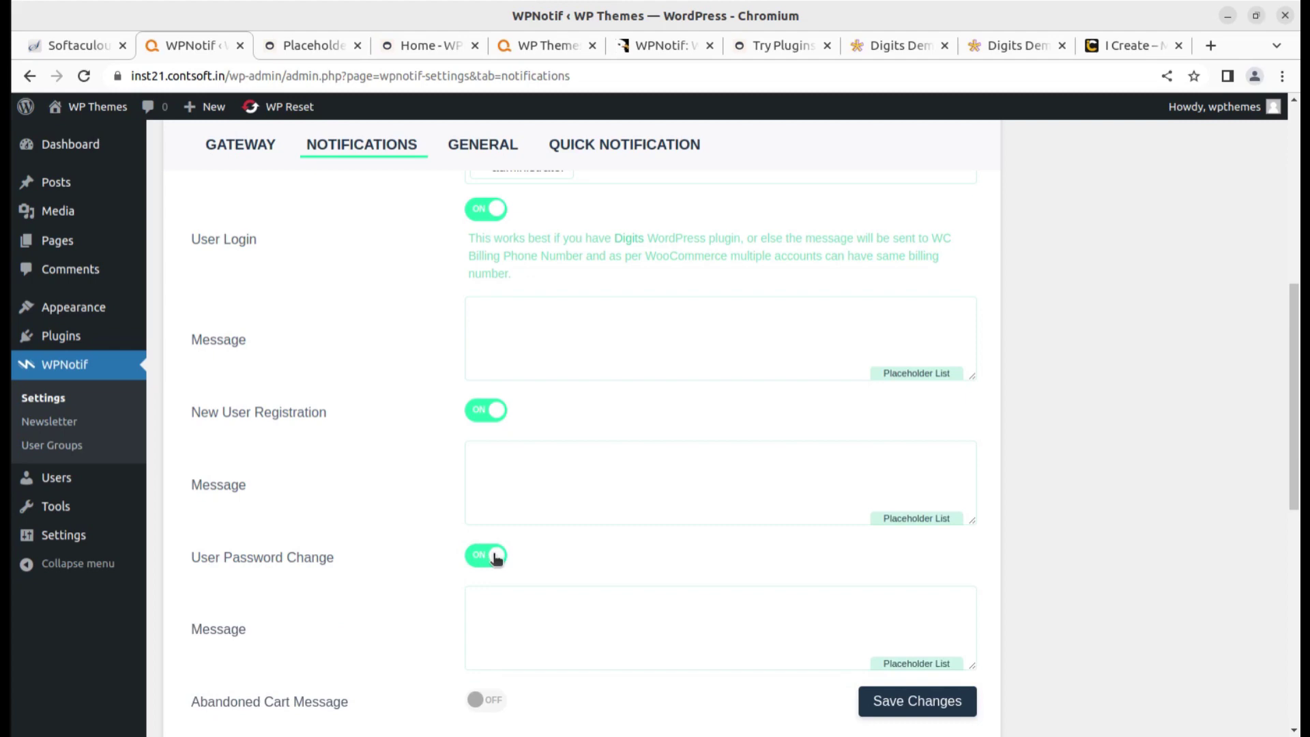
pyautogui.scroll(-3, 488, 560)
pyautogui.scroll(-5, 421, 486)
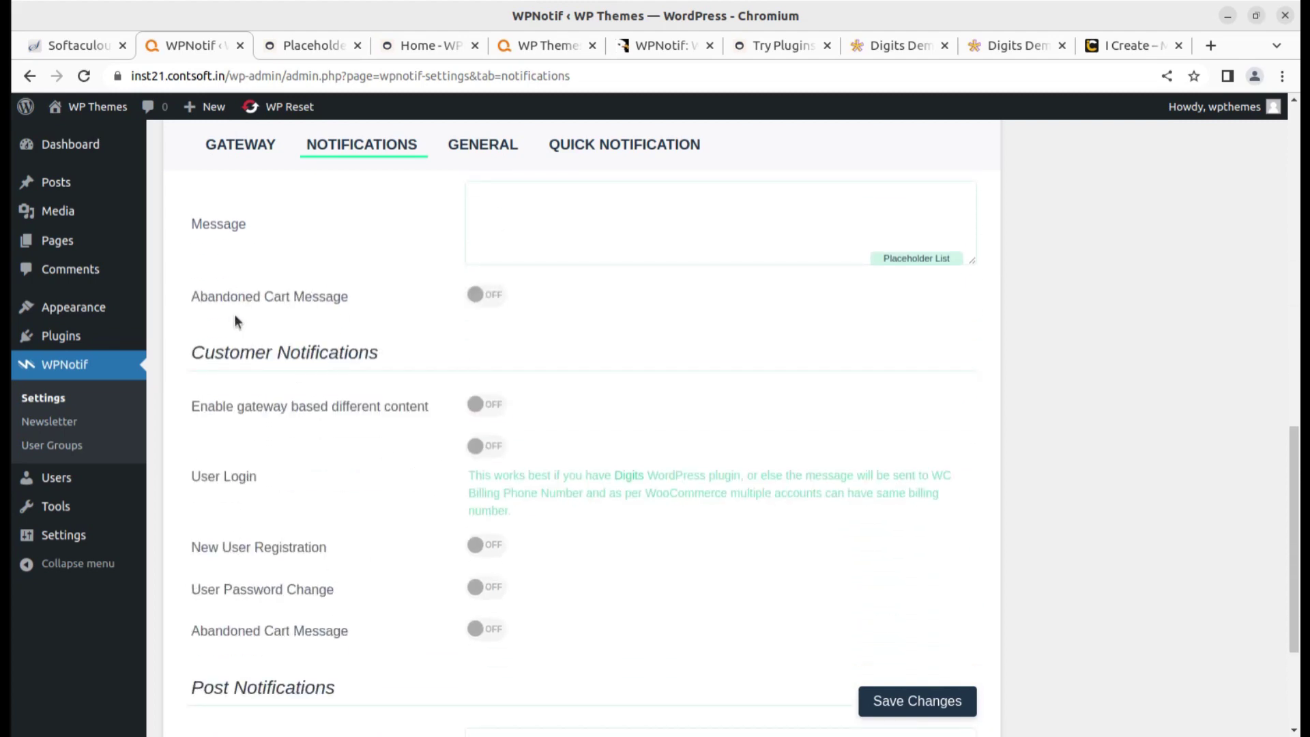
pyautogui.click(496, 296)
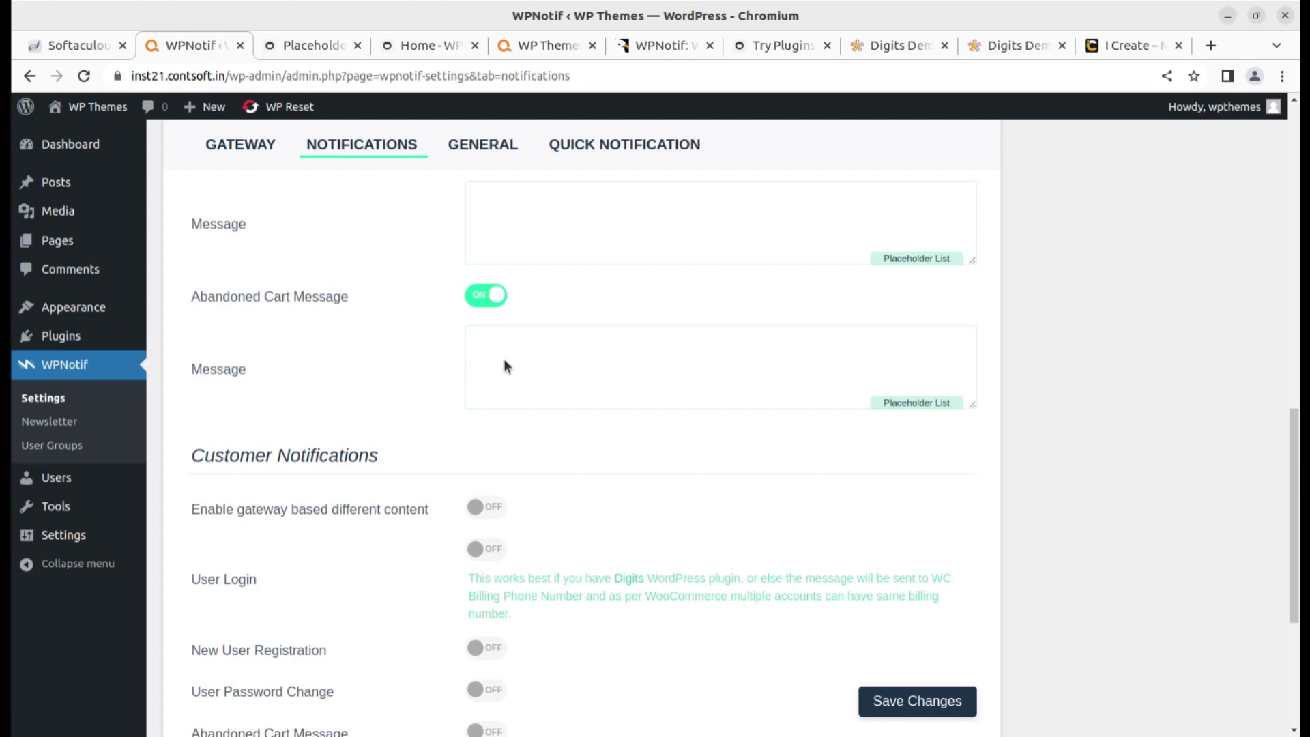
# Step: Enable gateway based different content for Customer Notifications and highlight that option's label
pyautogui.scroll(-3, 556, 314)
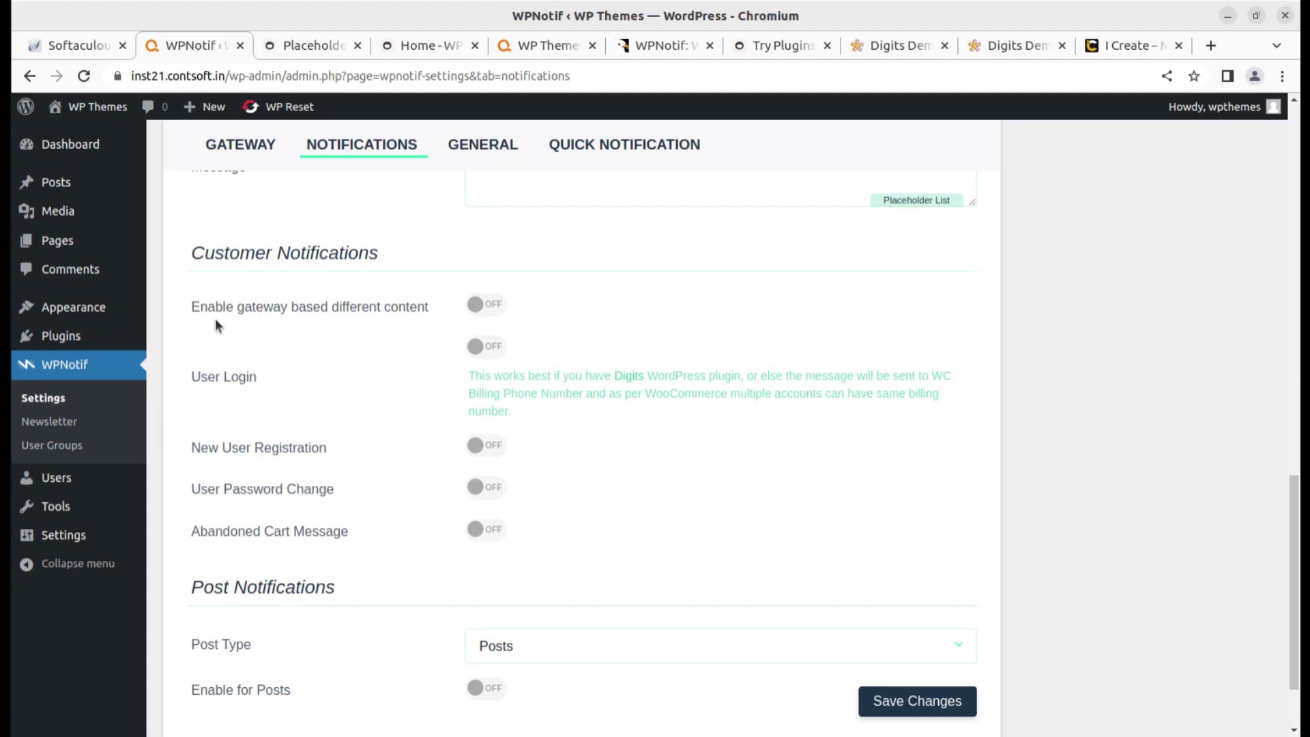
pyautogui.click(497, 307)
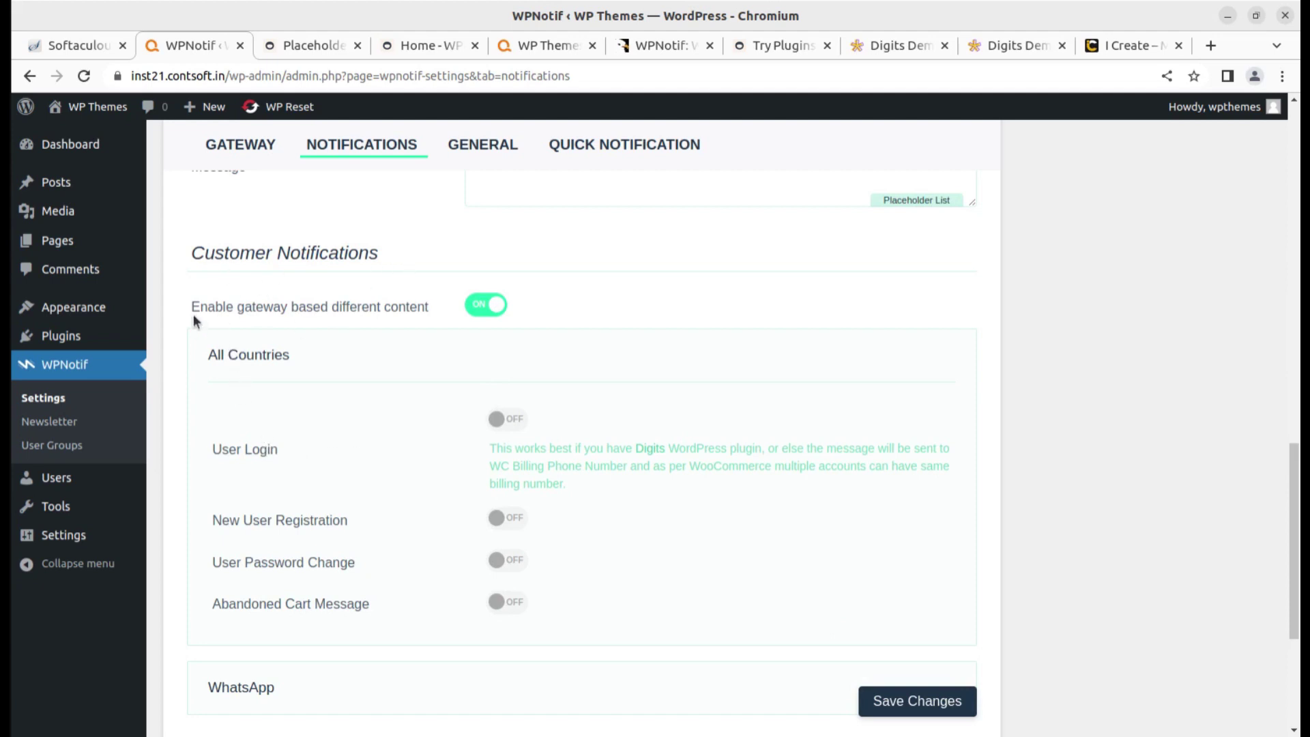
pyautogui.moveTo(194, 313); pyautogui.dragTo(430, 331)
pyautogui.scroll(5, 432, 369)
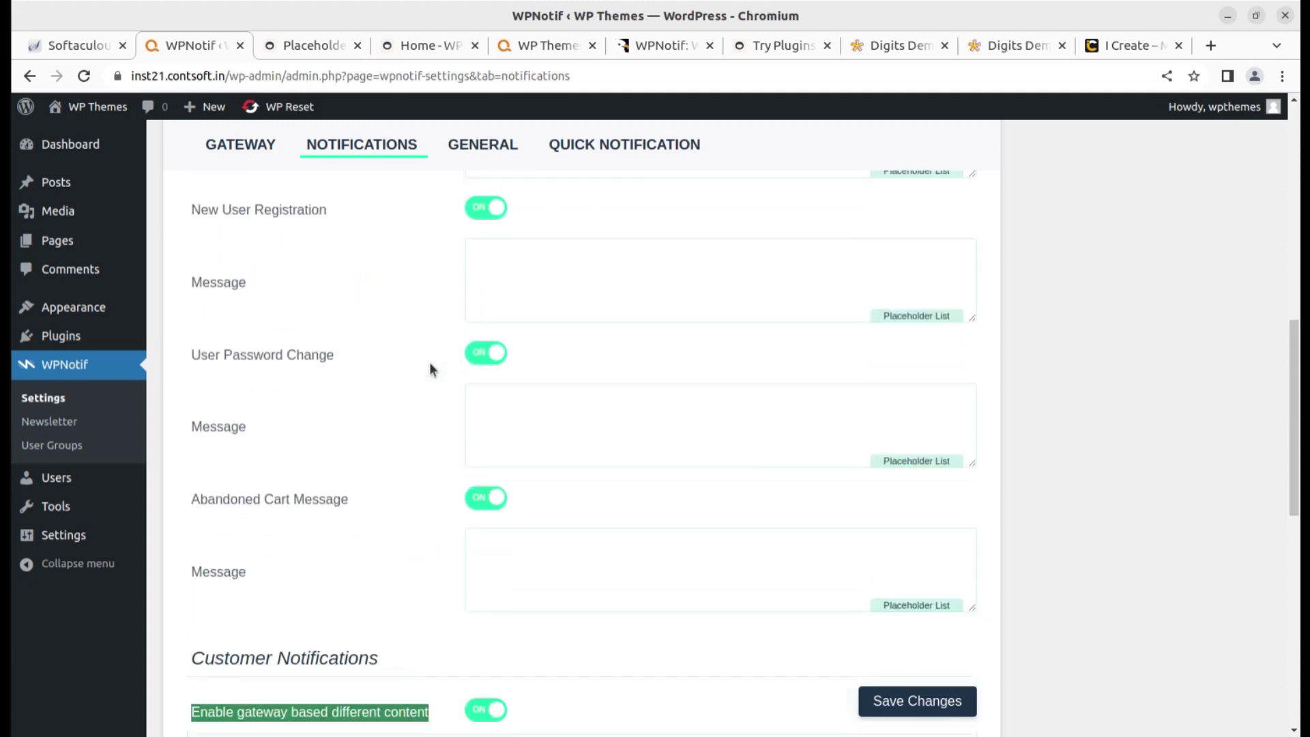
pyautogui.scroll(-6, 464, 341)
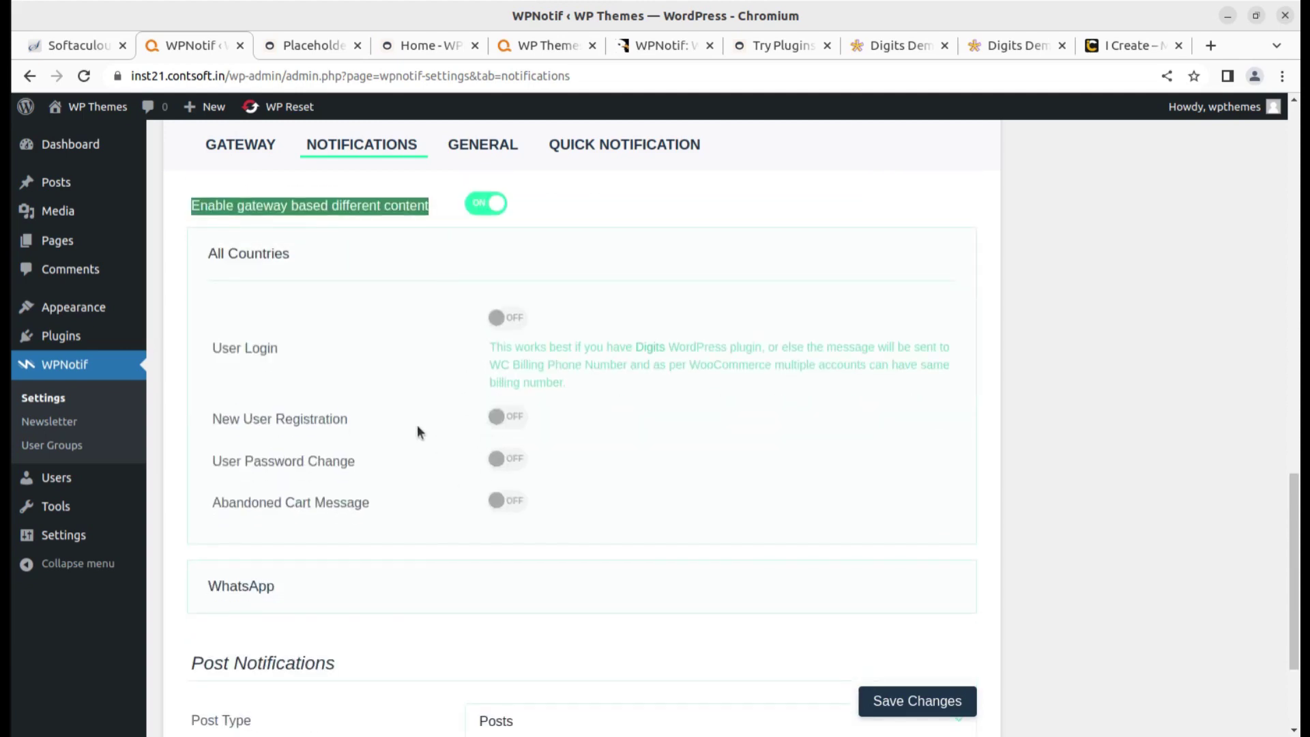
# Step: Expand the WhatsApp section under Customer Notifications and review its message options
pyautogui.scroll(-3, 522, 416)
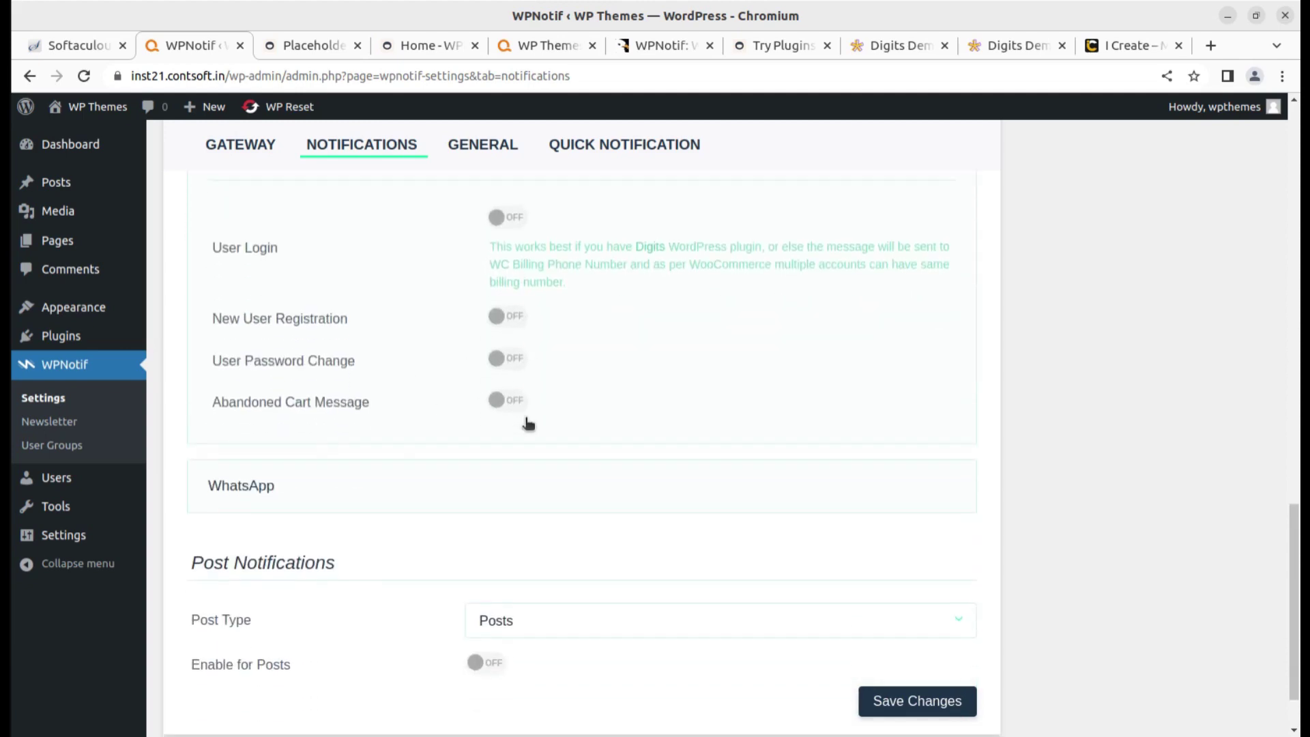
pyautogui.click(479, 498)
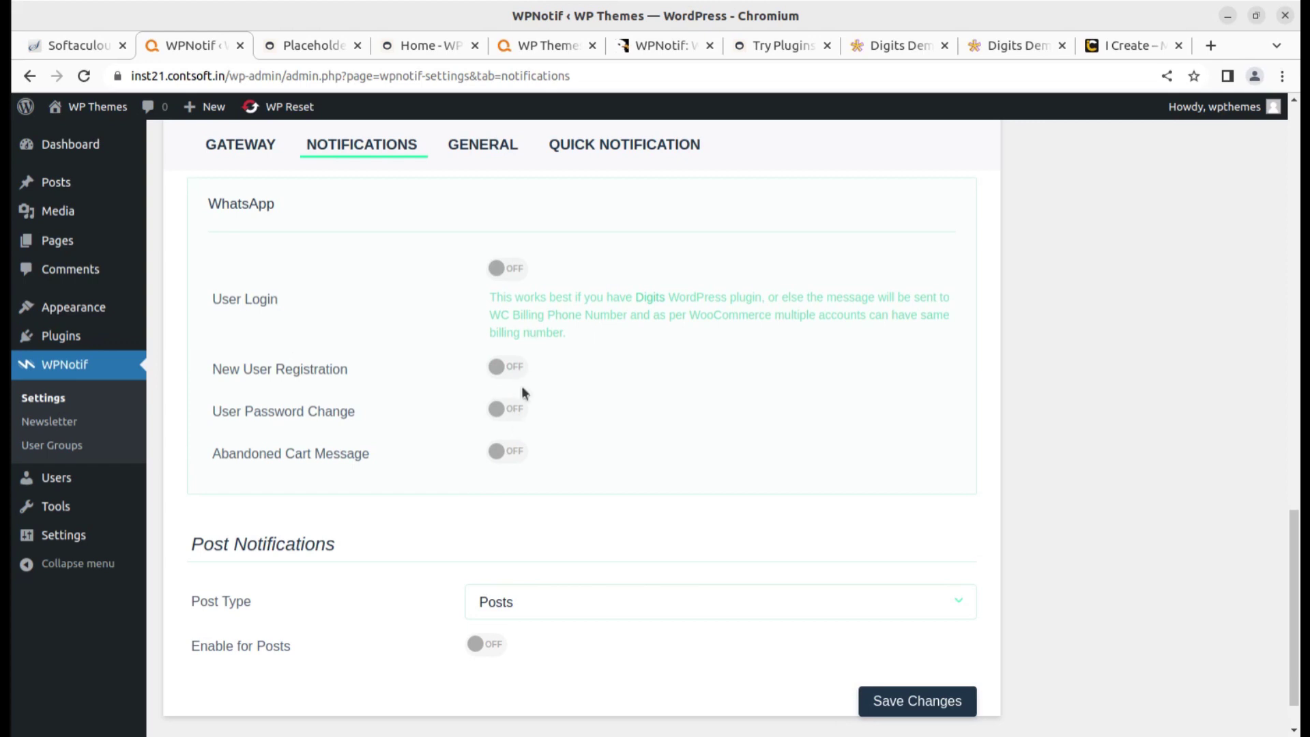
pyautogui.scroll(-1, 502, 481)
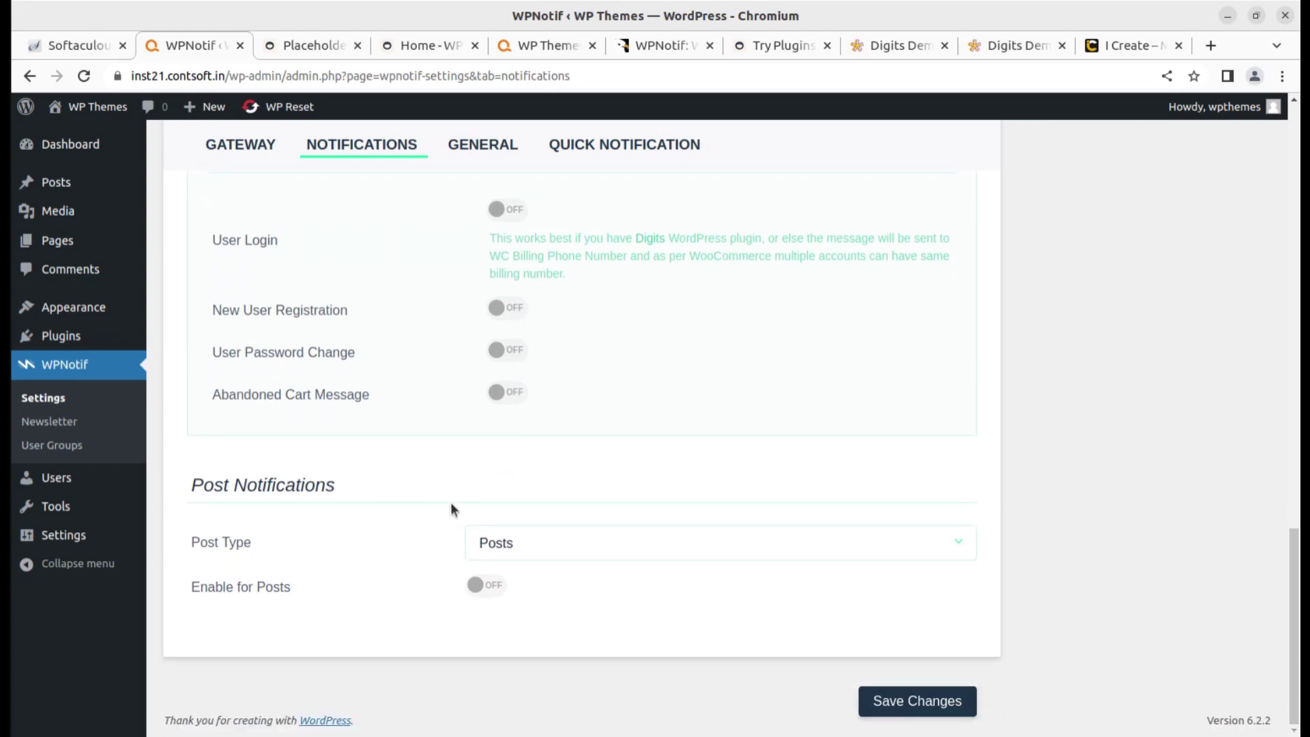
# Step: Enable Post Notifications for Posts and check the available Route options, leaving the route on SMS
pyautogui.click(497, 585)
pyautogui.scroll(-4, 546, 573)
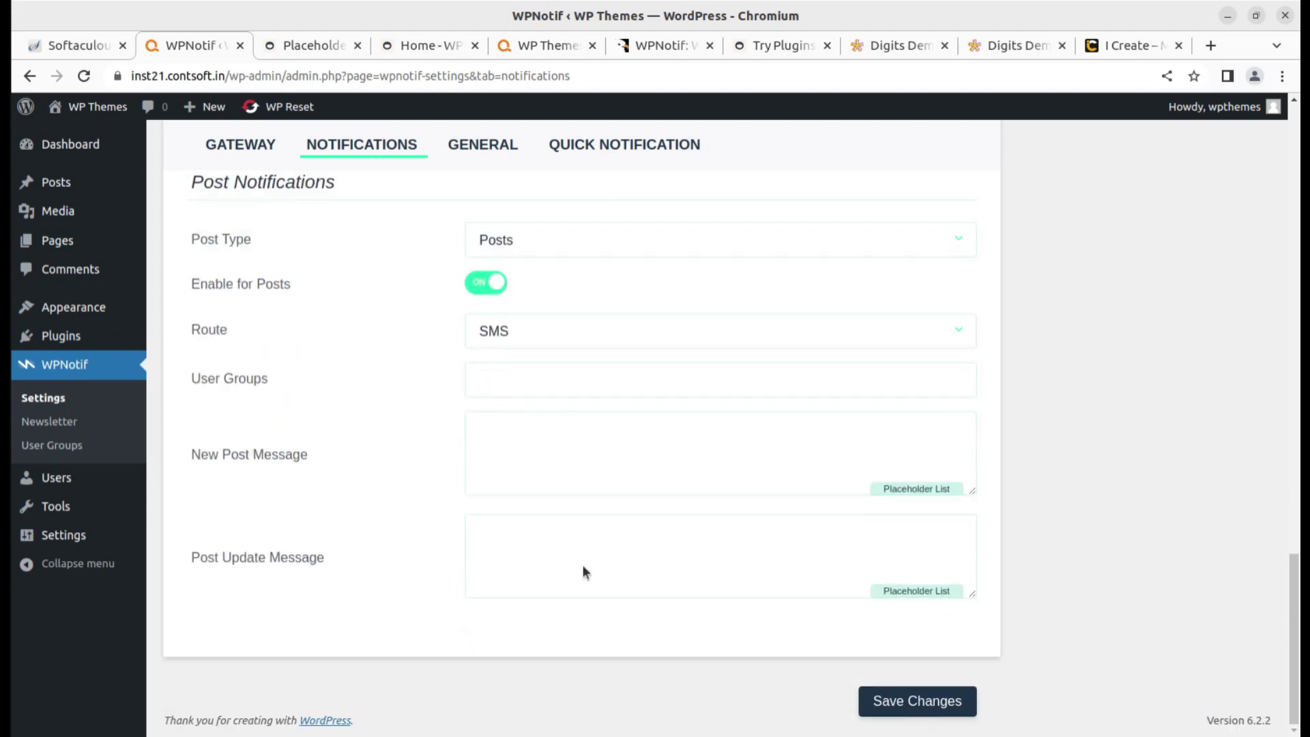
pyautogui.click(530, 334)
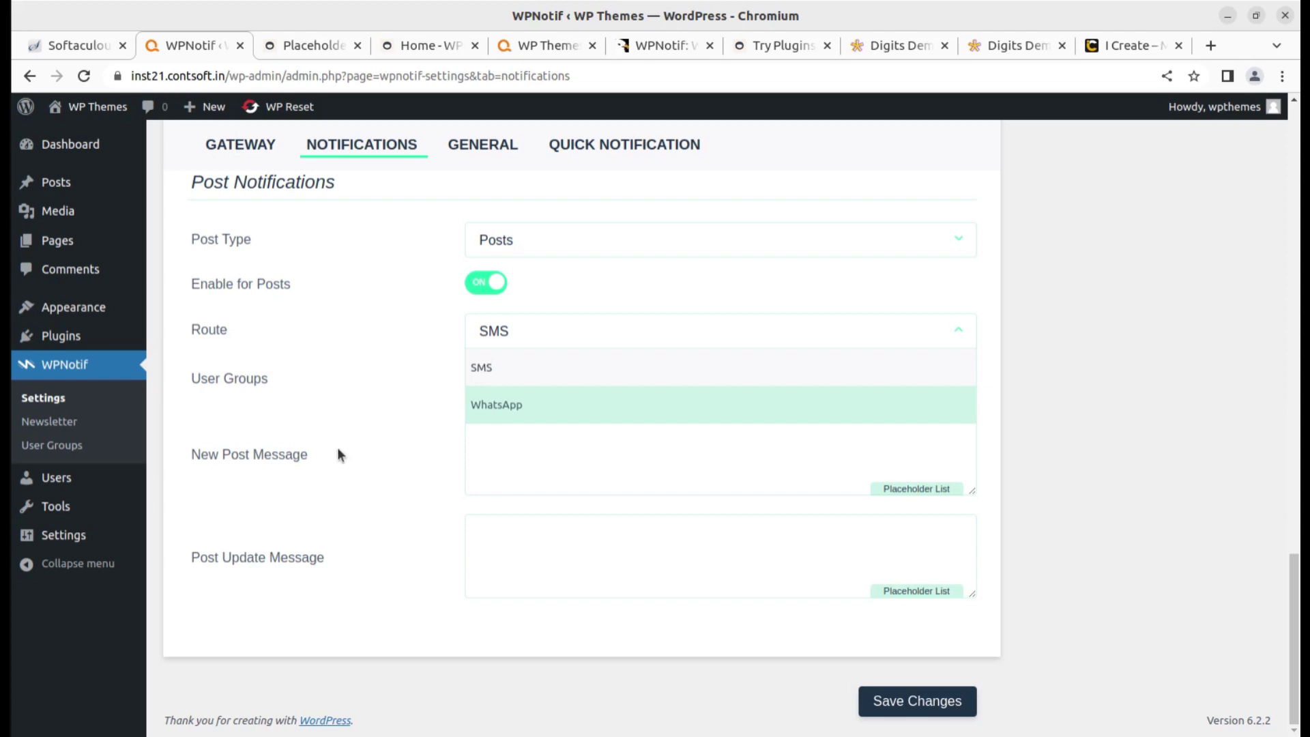
pyautogui.click(492, 469)
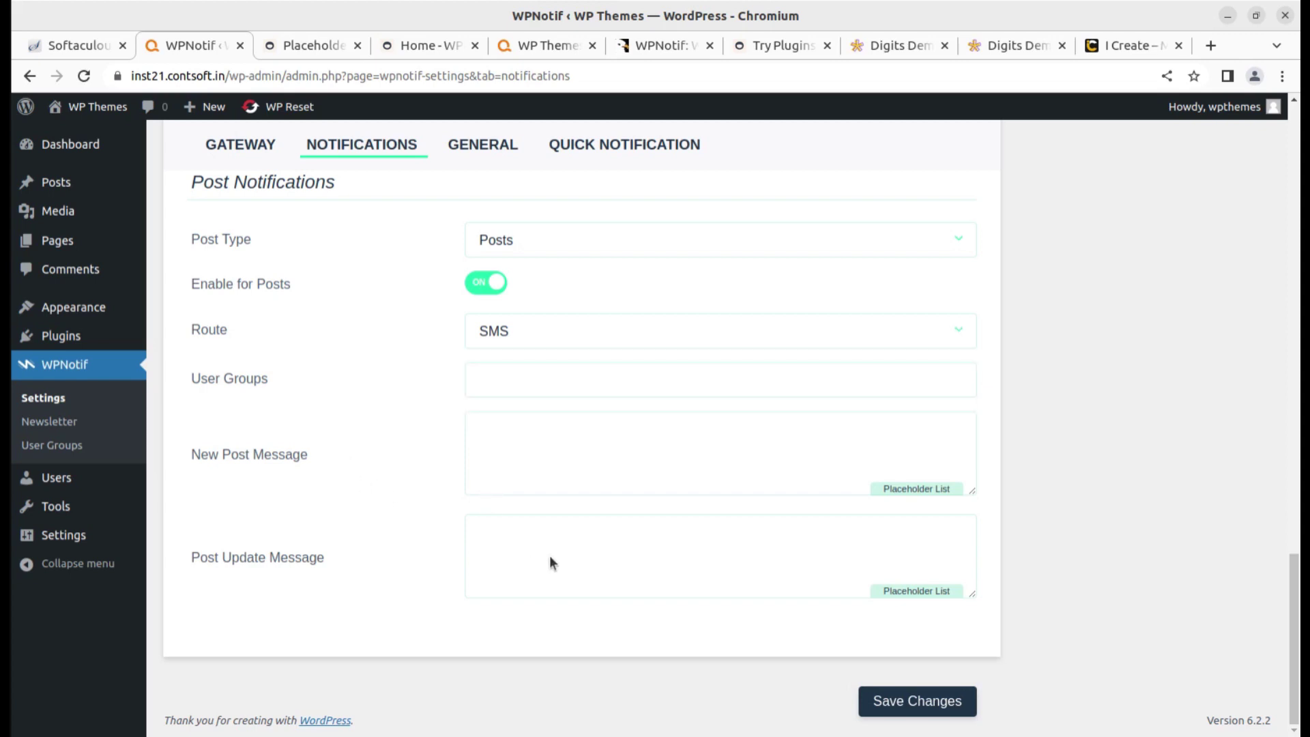
# Step: Look back over the notification settings up to User Consent and open the General settings
pyautogui.scroll(20, 550, 550)
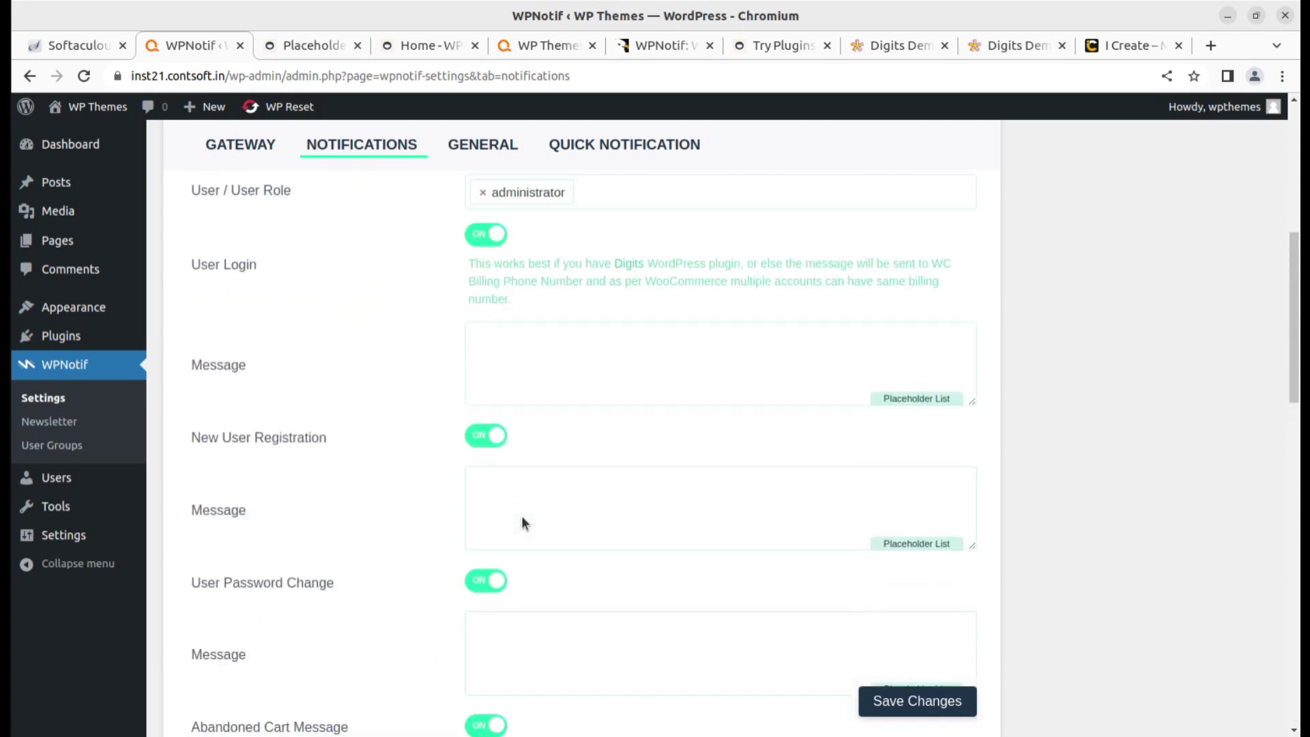
pyautogui.scroll(5, 523, 523)
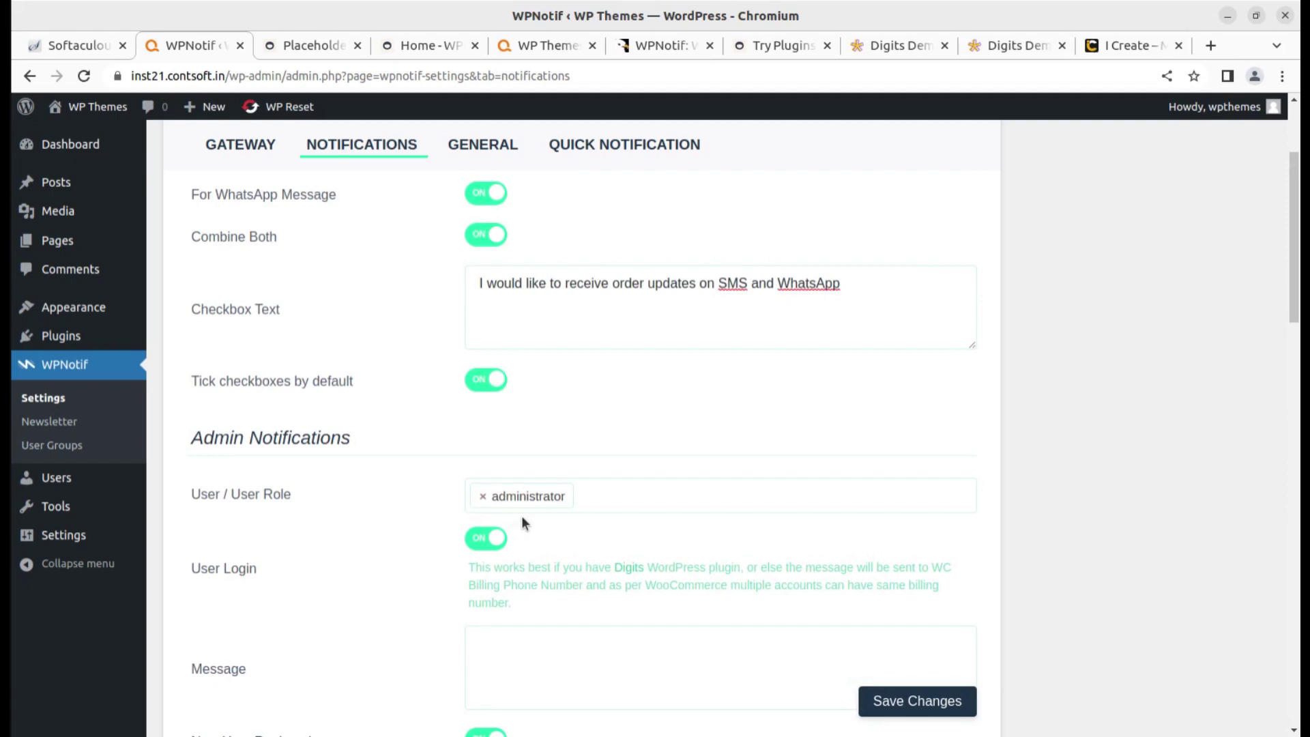
pyautogui.scroll(4, 522, 522)
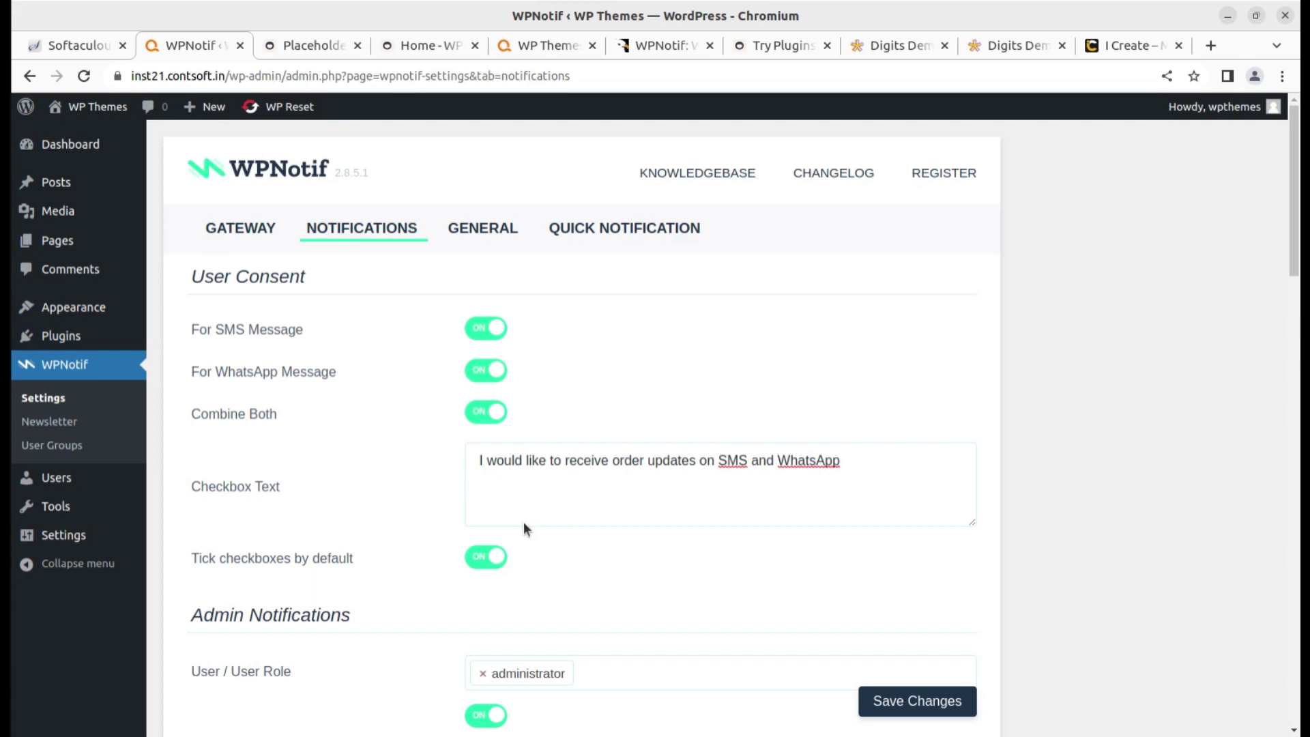
pyautogui.click(489, 240)
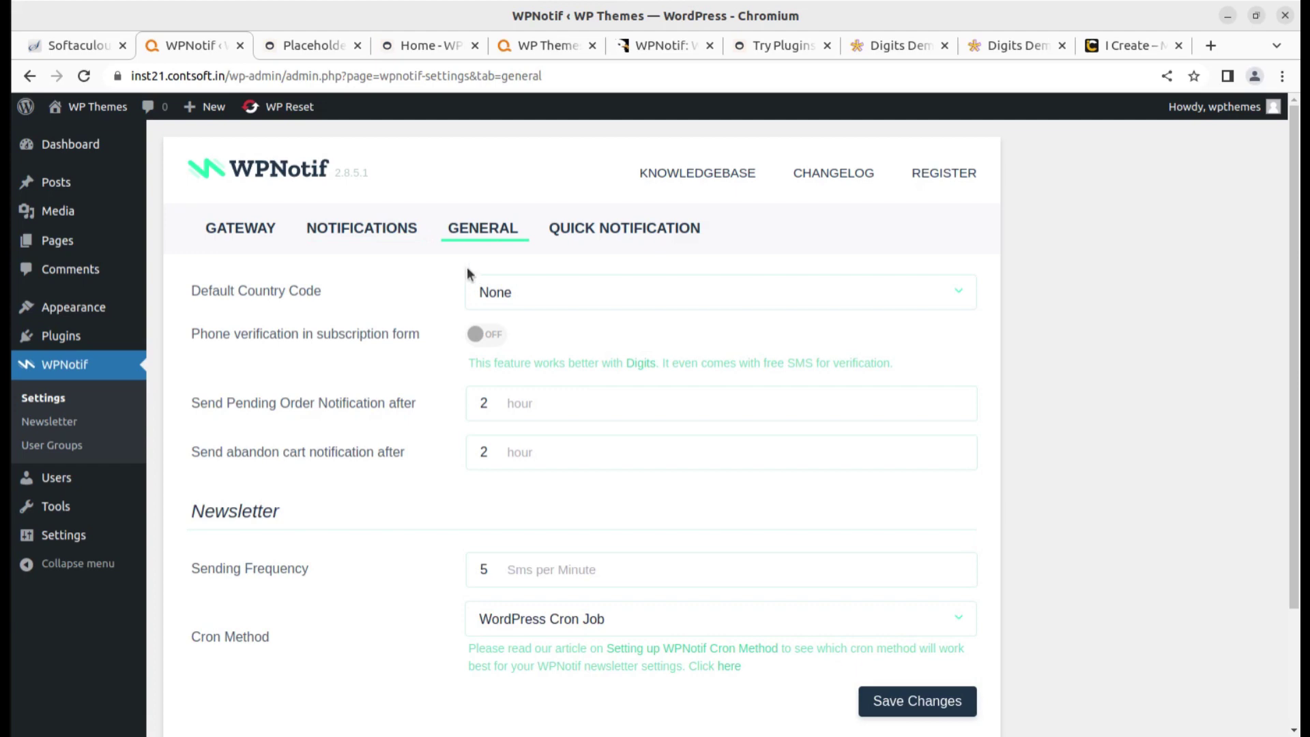
# Step: Set the Default Country Code to India (+91)
pyautogui.click(531, 299)
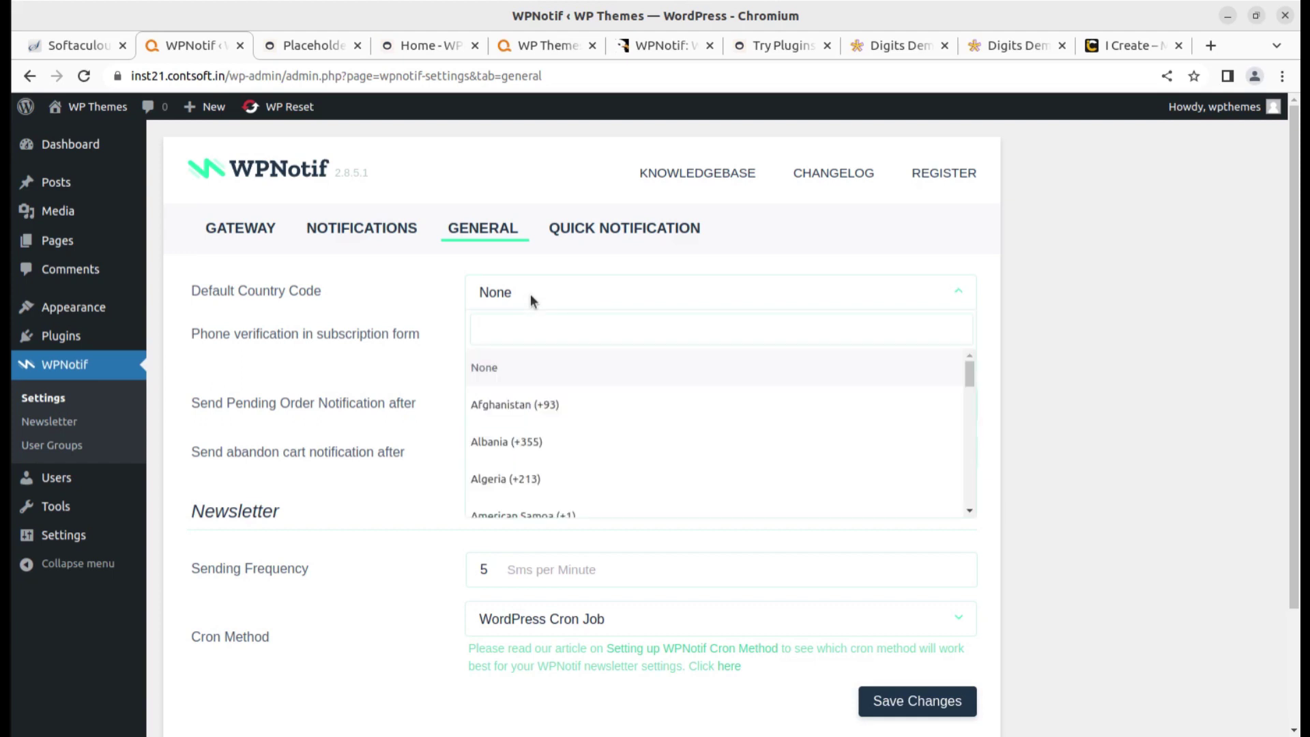
pyautogui.scroll(-8, 566, 399)
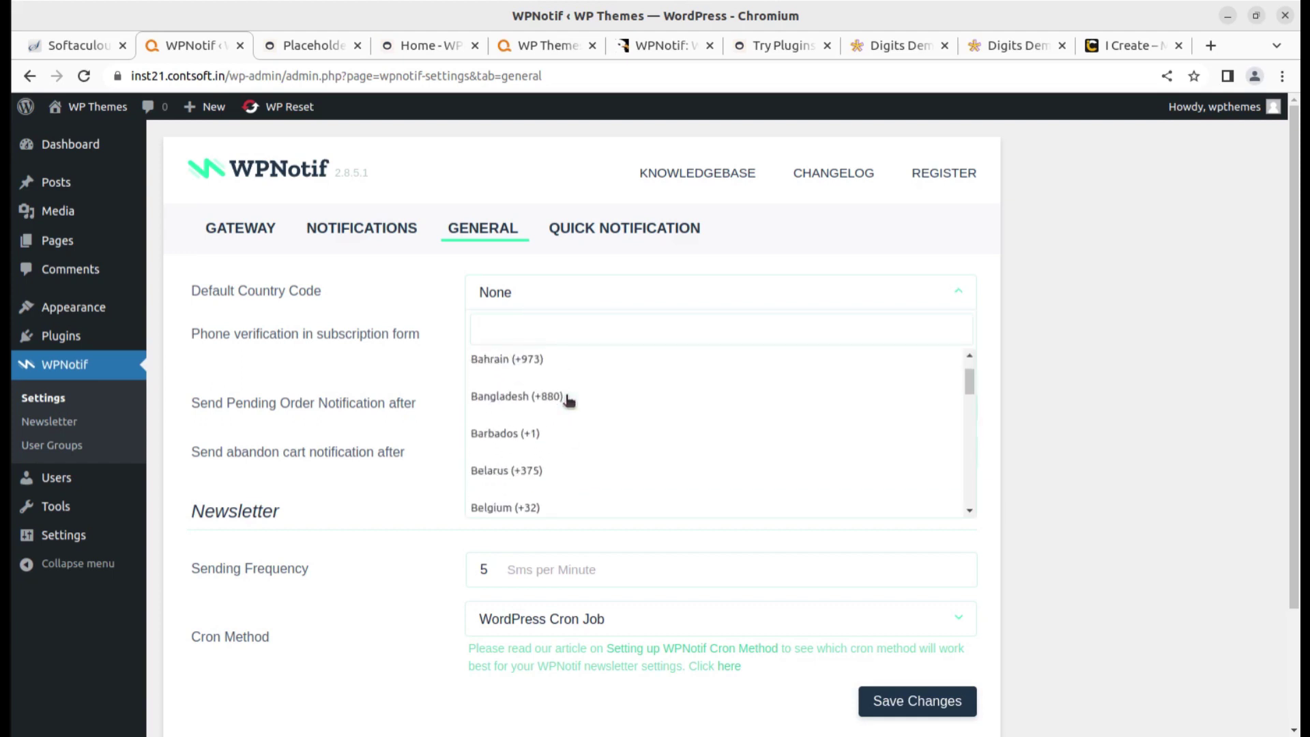
pyautogui.scroll(-20, 567, 400)
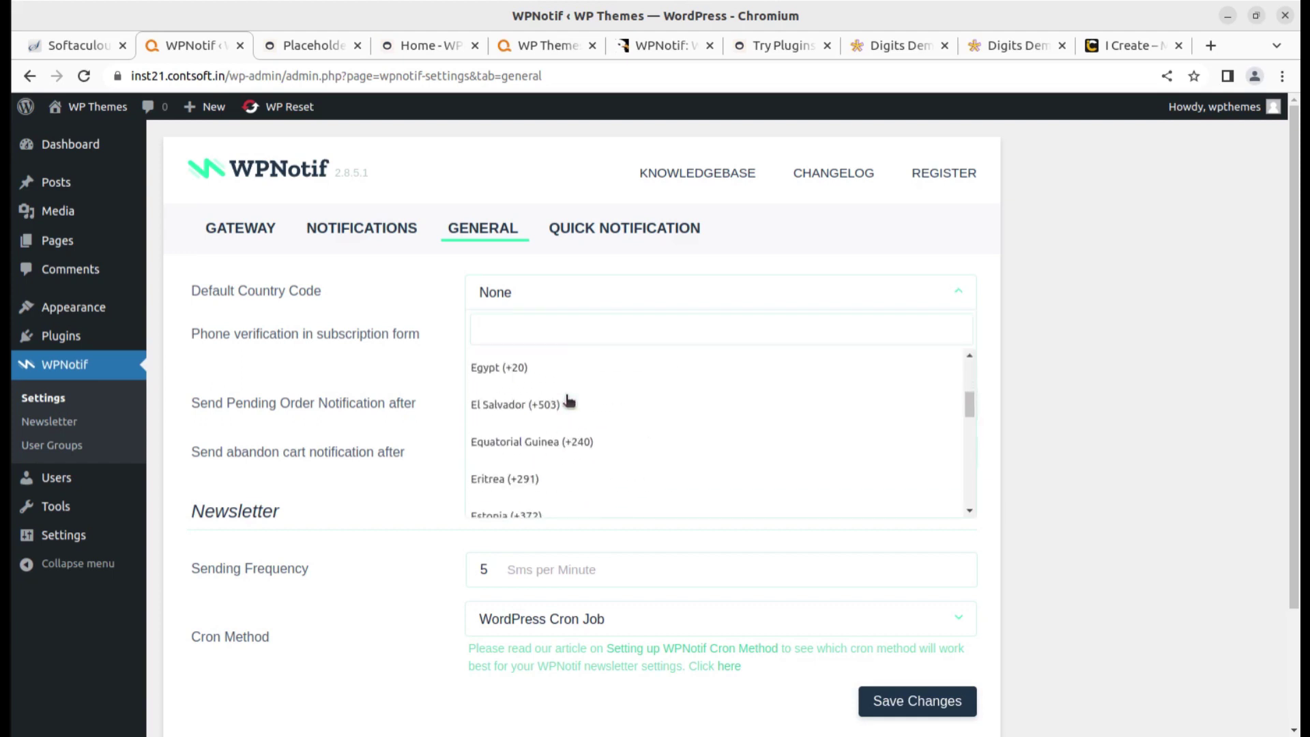
pyautogui.scroll(-20, 568, 400)
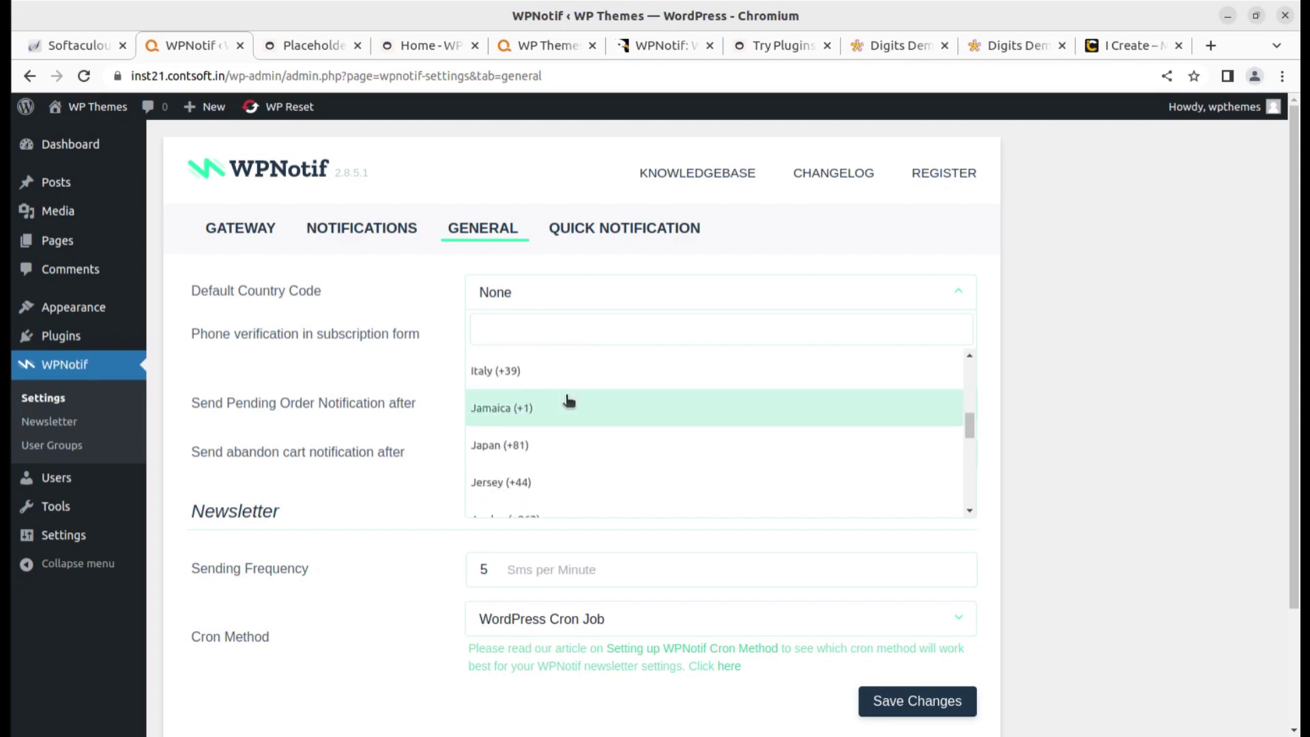
pyautogui.scroll(4, 567, 401)
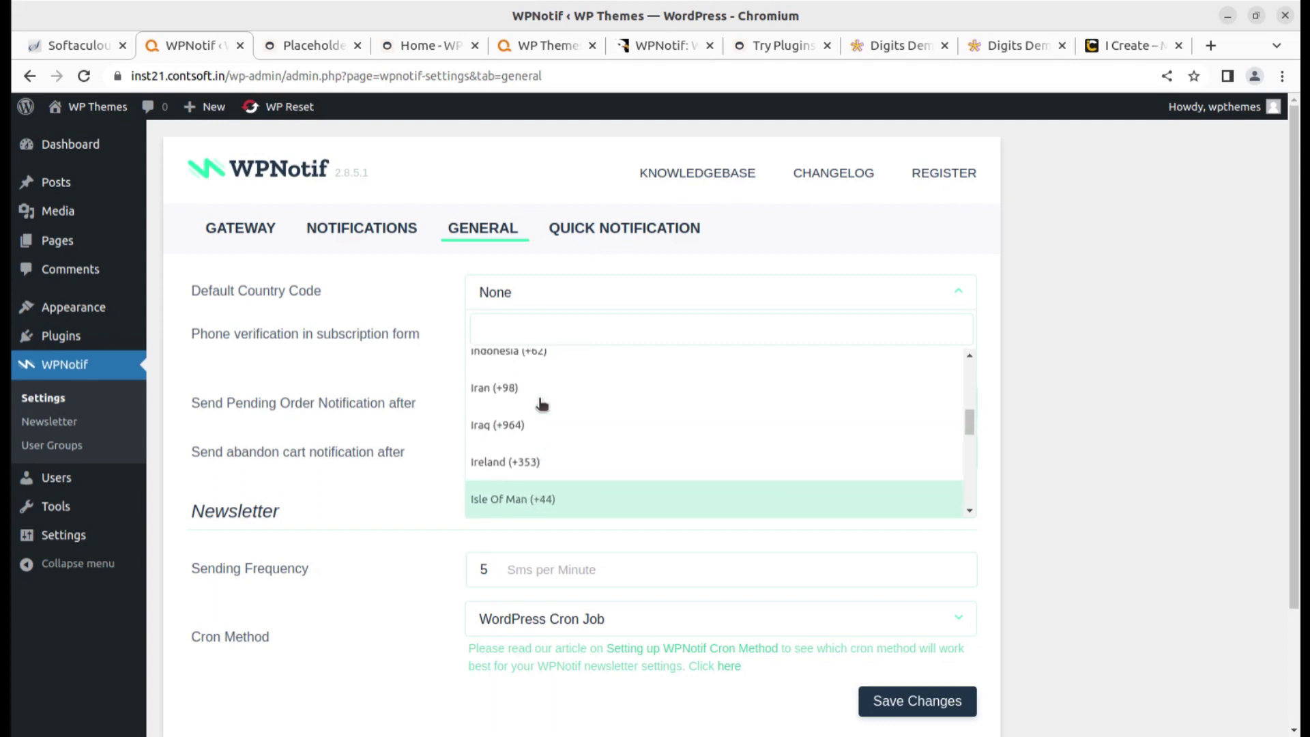
pyautogui.scroll(3, 524, 424)
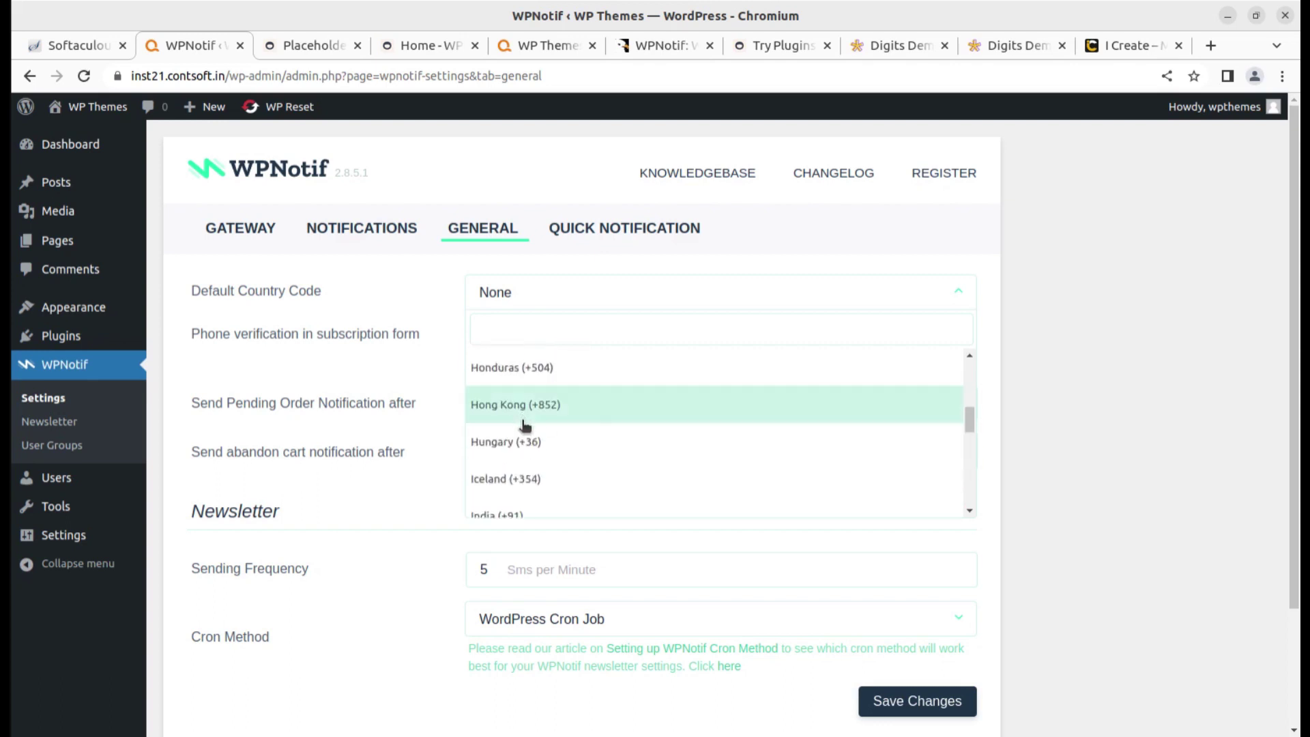
pyautogui.scroll(-3, 542, 456)
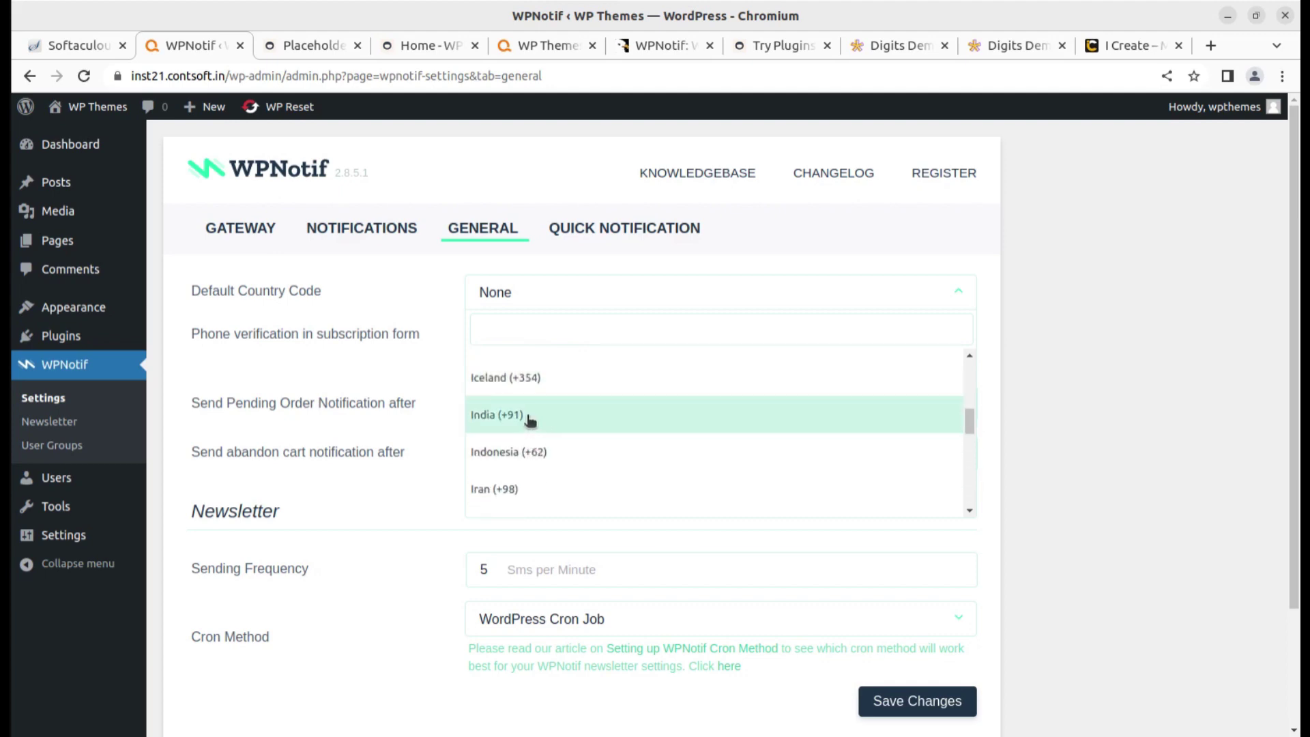
pyautogui.click(530, 421)
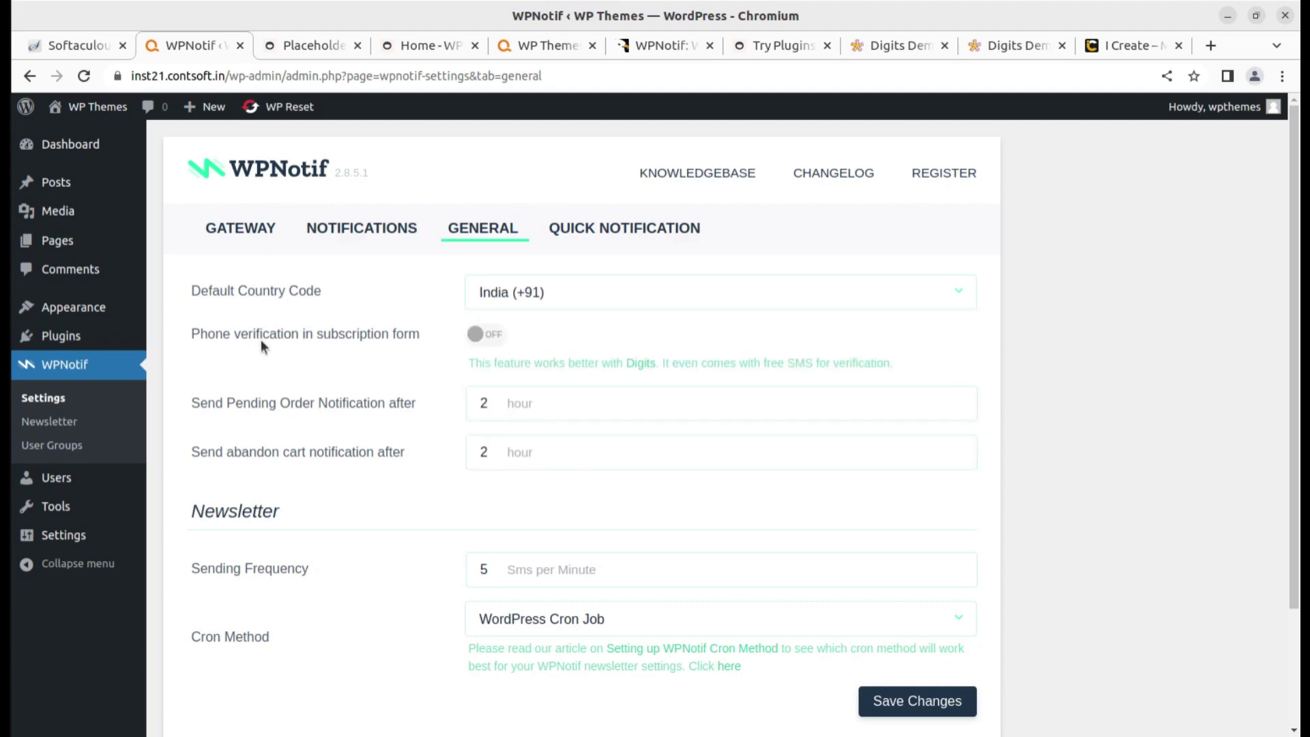
# Step: Enable phone verification in the subscription form and review the remaining general settings down to the newsletter Cron Method
pyautogui.click(503, 338)
pyautogui.scroll(-2, 293, 532)
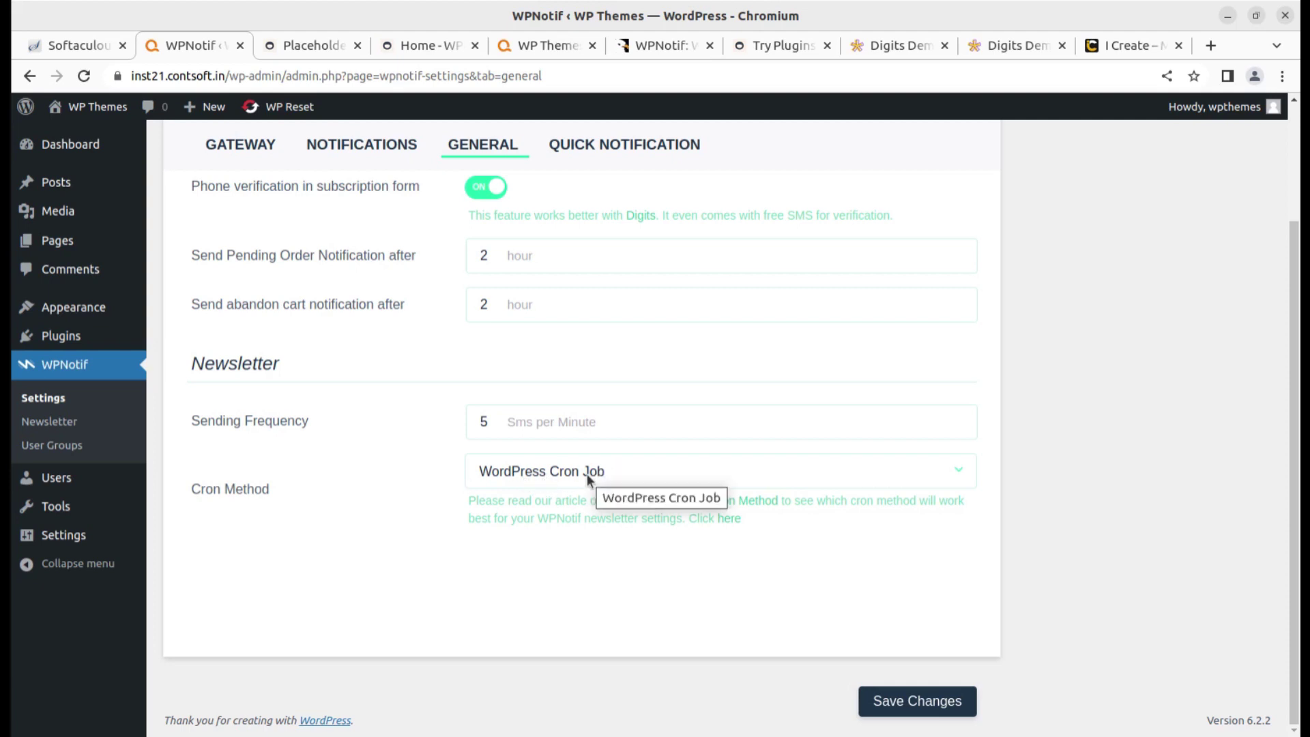
pyautogui.scroll(3, 443, 512)
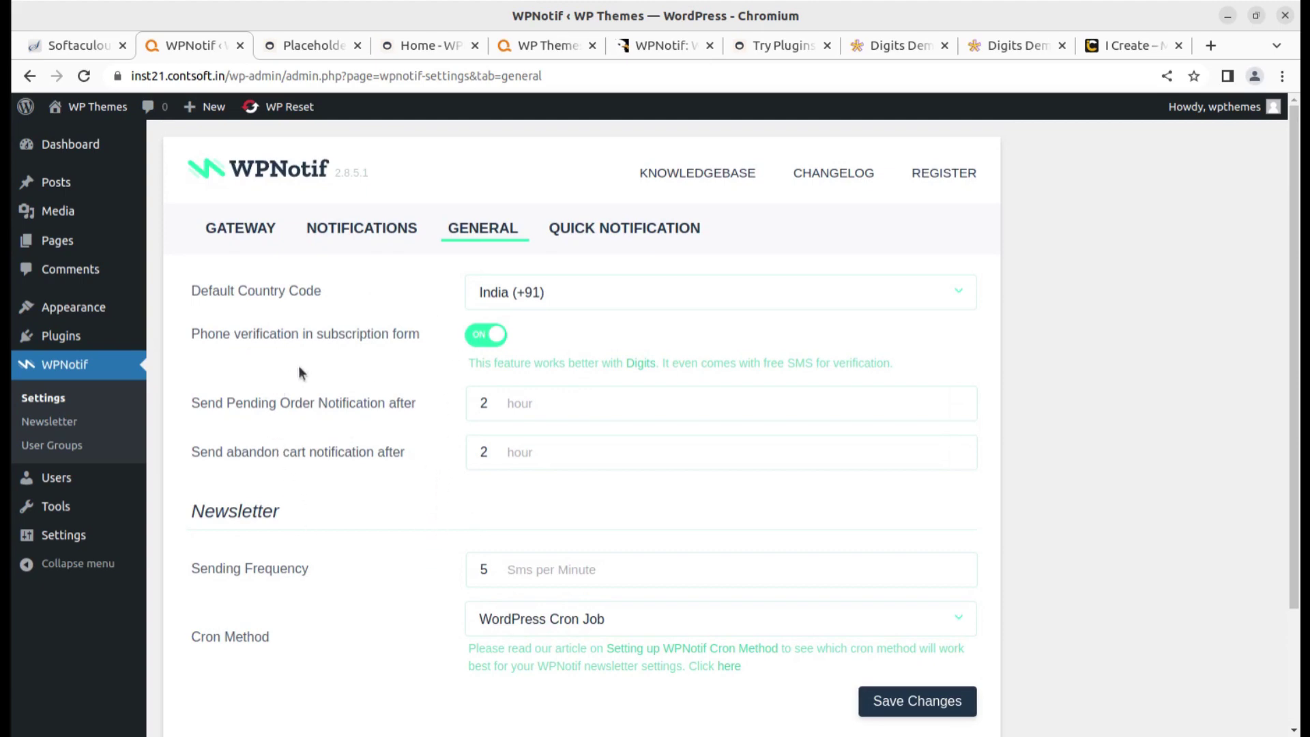
# Step: Open the Quick Notification form and examine its Route options and its SMS and WhatsApp message fields
pyautogui.click(588, 232)
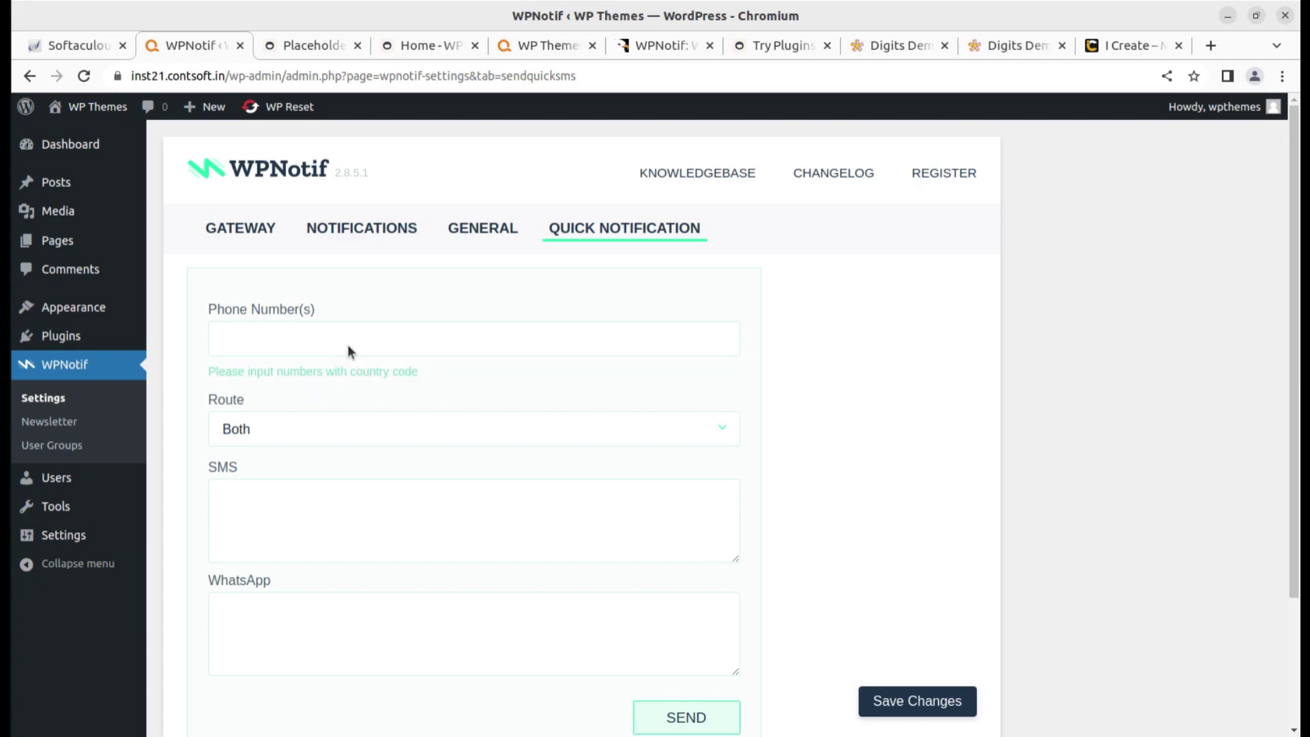
pyautogui.click(340, 445)
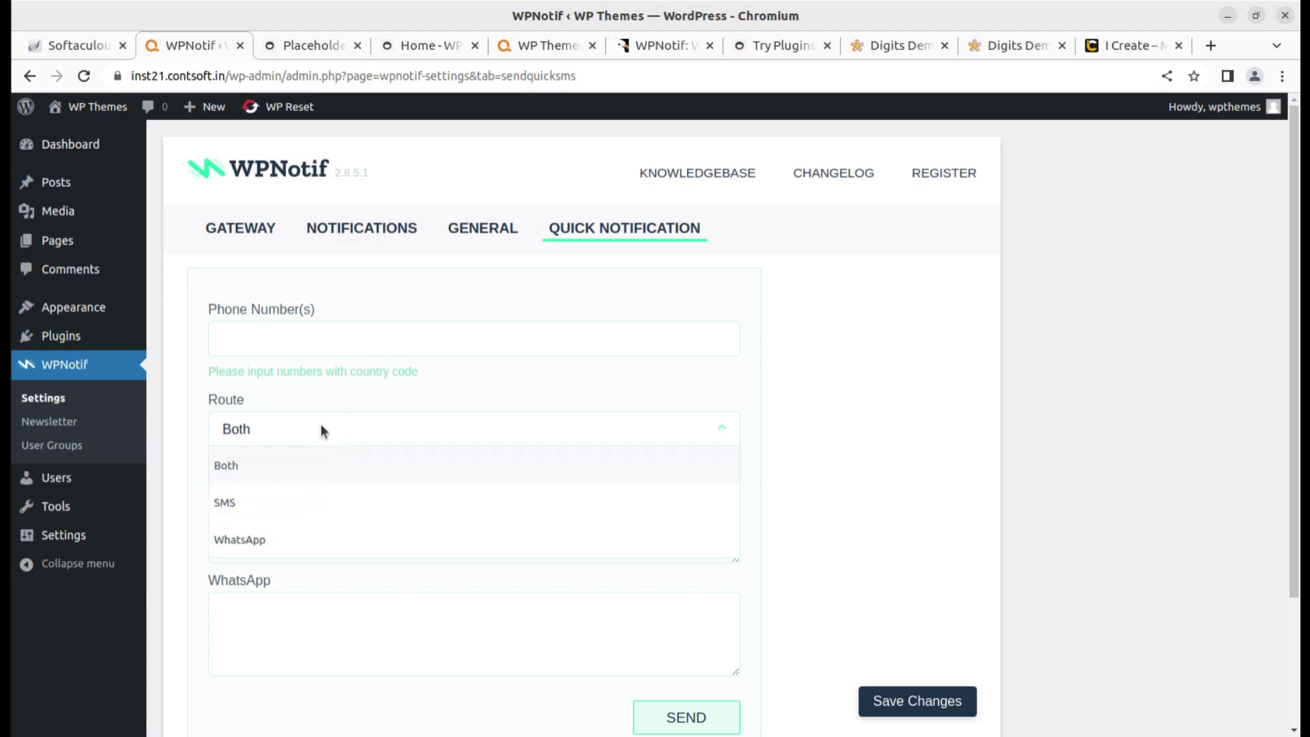
pyautogui.click(321, 427)
pyautogui.click(311, 505)
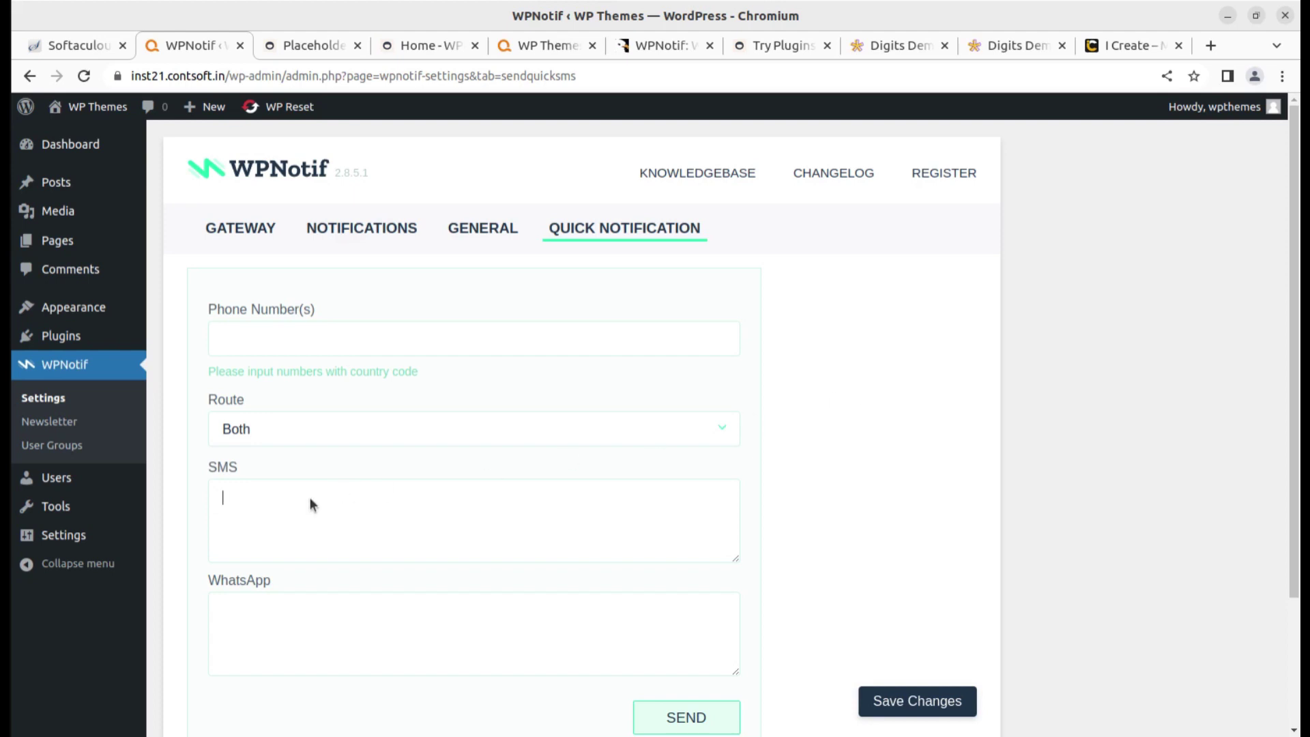
pyautogui.scroll(-3, 311, 505)
pyautogui.click(323, 469)
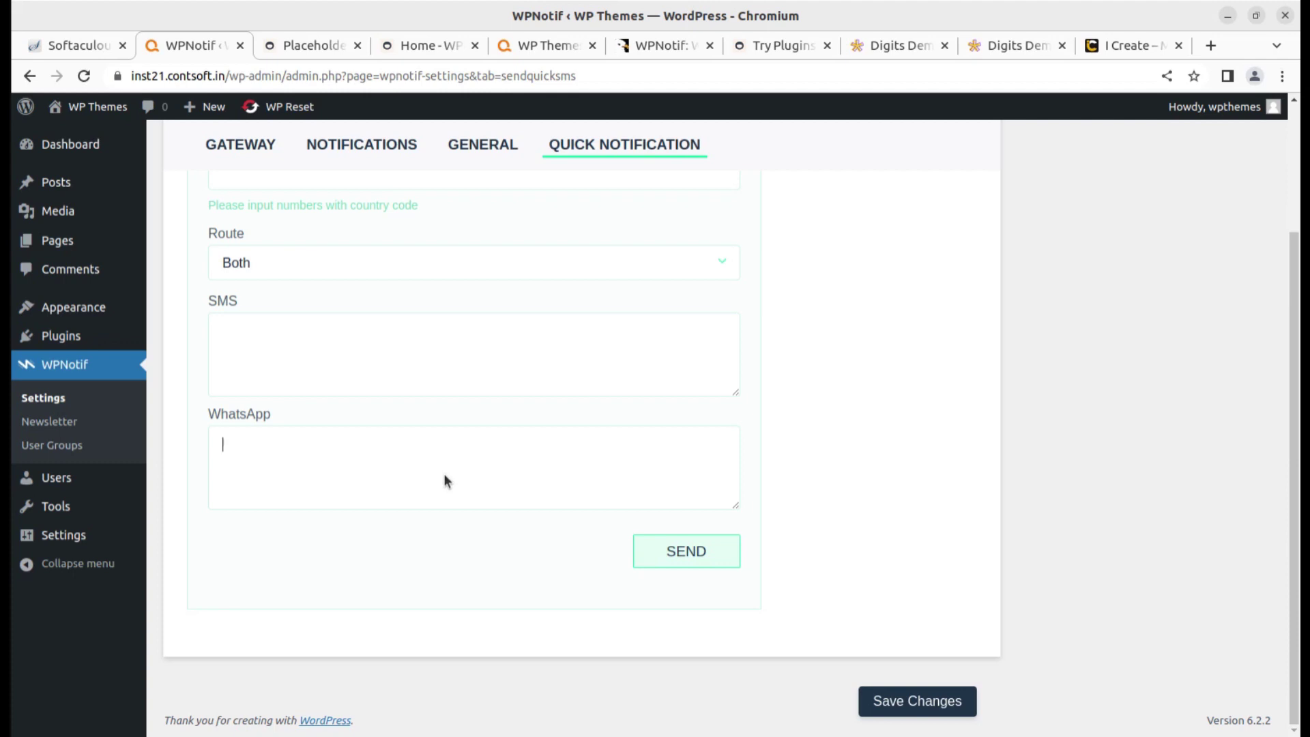
pyautogui.scroll(3, 444, 475)
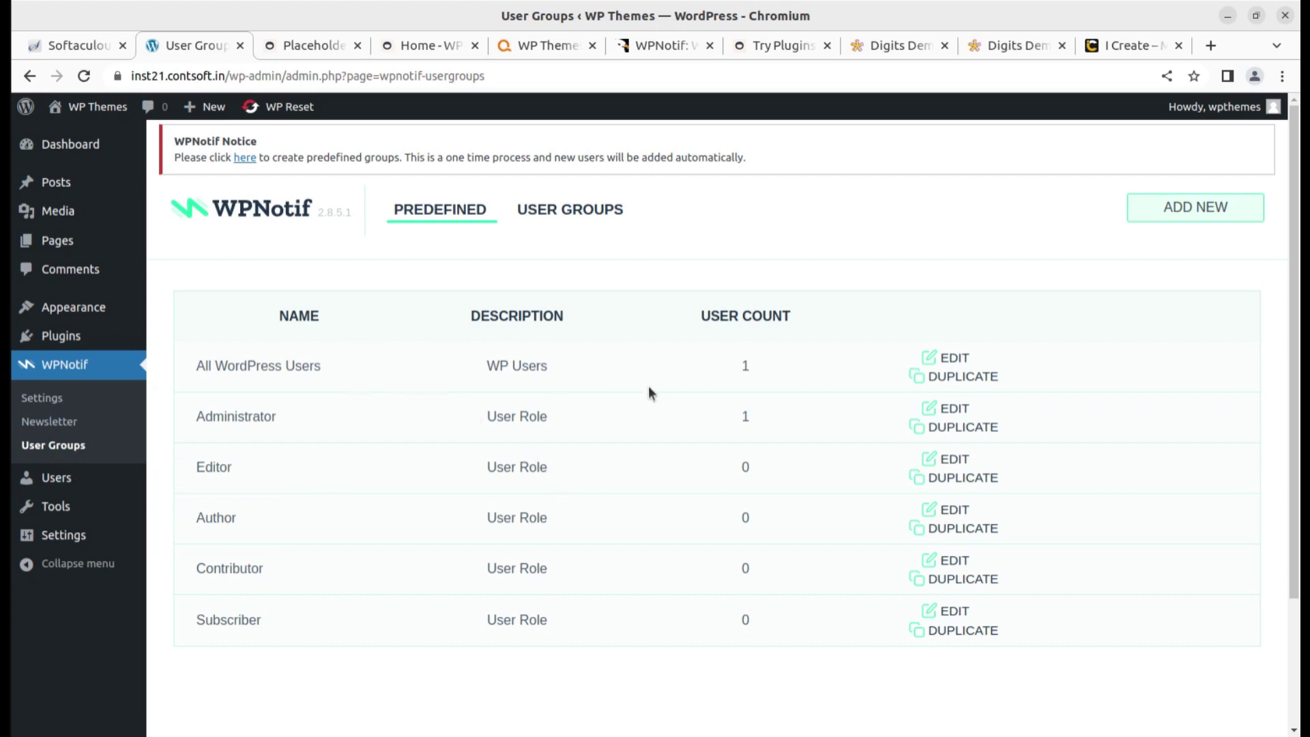
# Step: View the custom user groups, look at the new user group form and dismiss it without creating a group
pyautogui.click(566, 211)
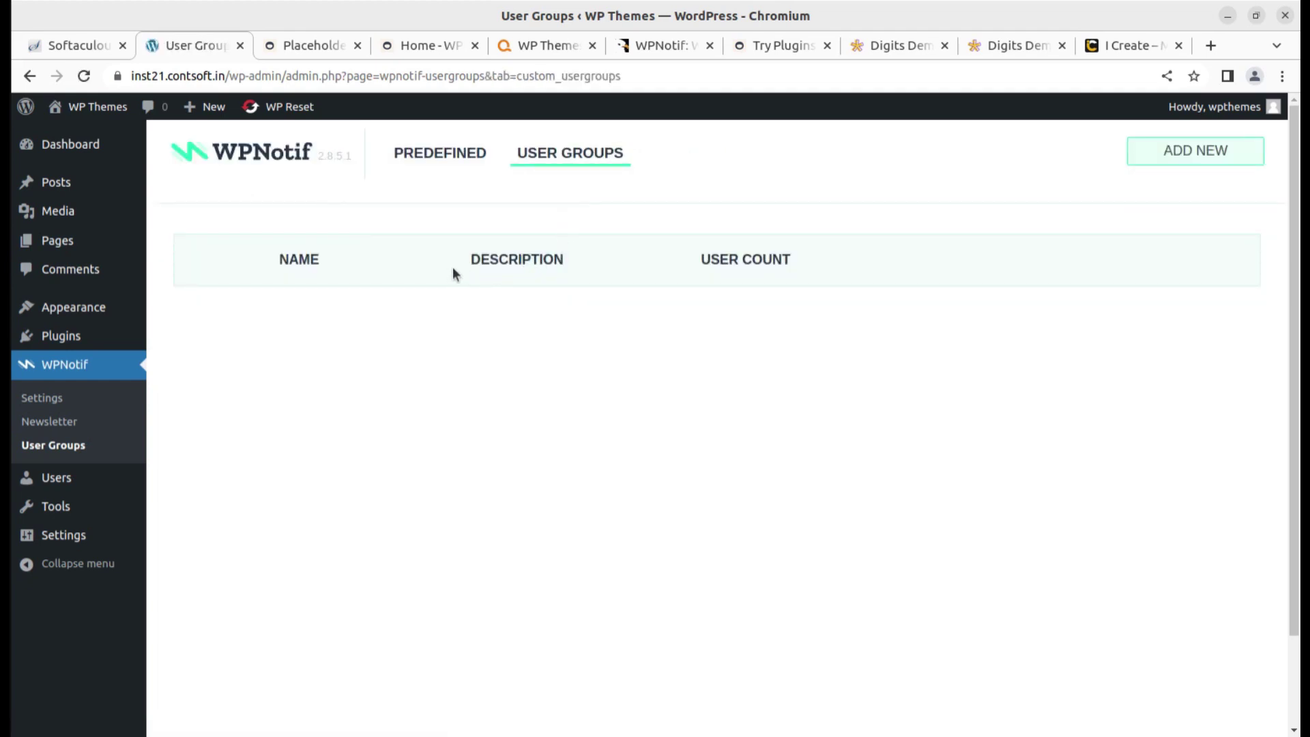
pyautogui.click(1169, 160)
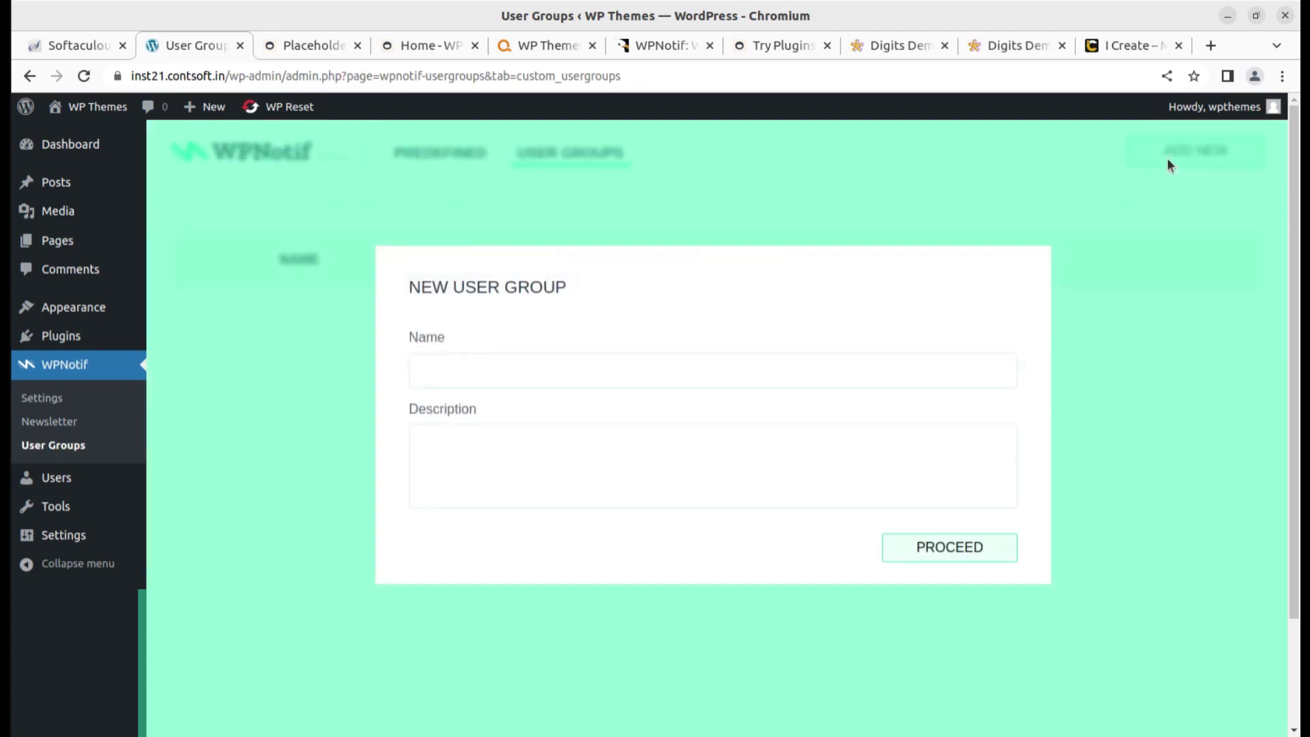
pyautogui.click(498, 378)
pyautogui.click(1153, 338)
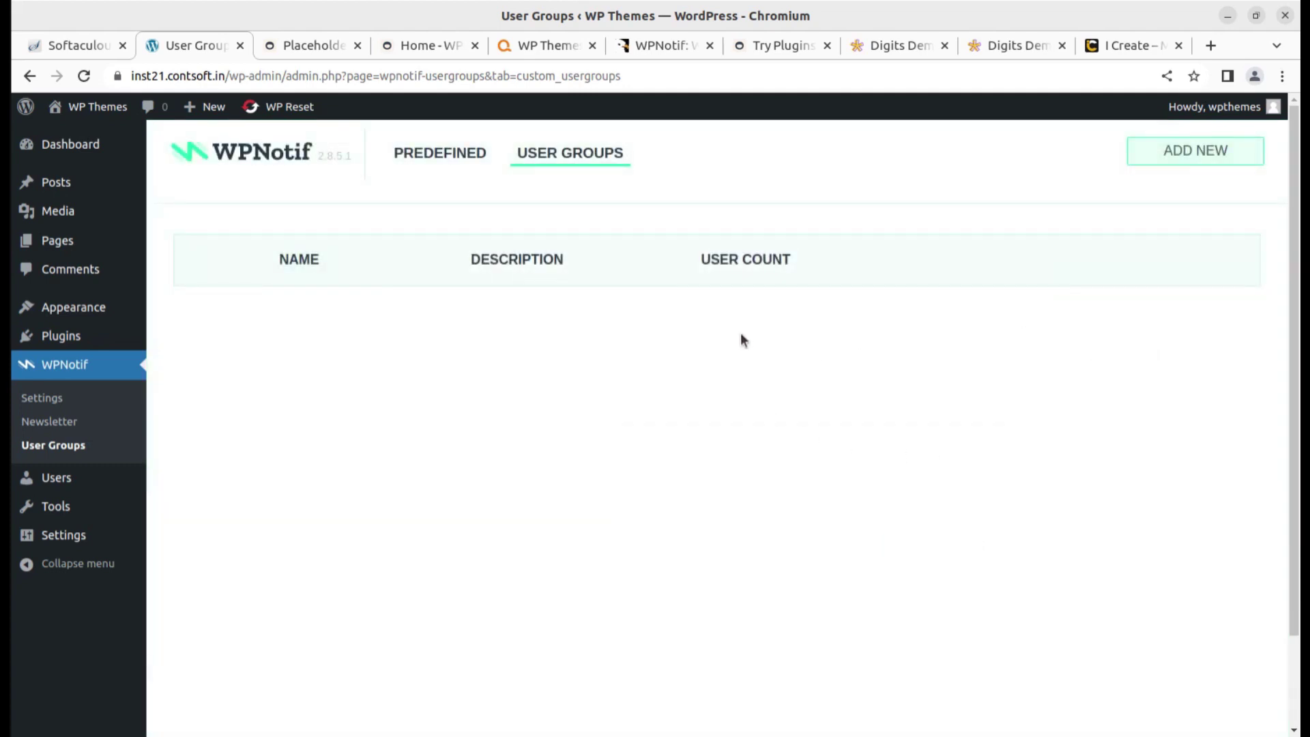
# Step: Open the Newsletter page, examine the new newsletter form down to its Schedule options and dismiss it
pyautogui.click(64, 428)
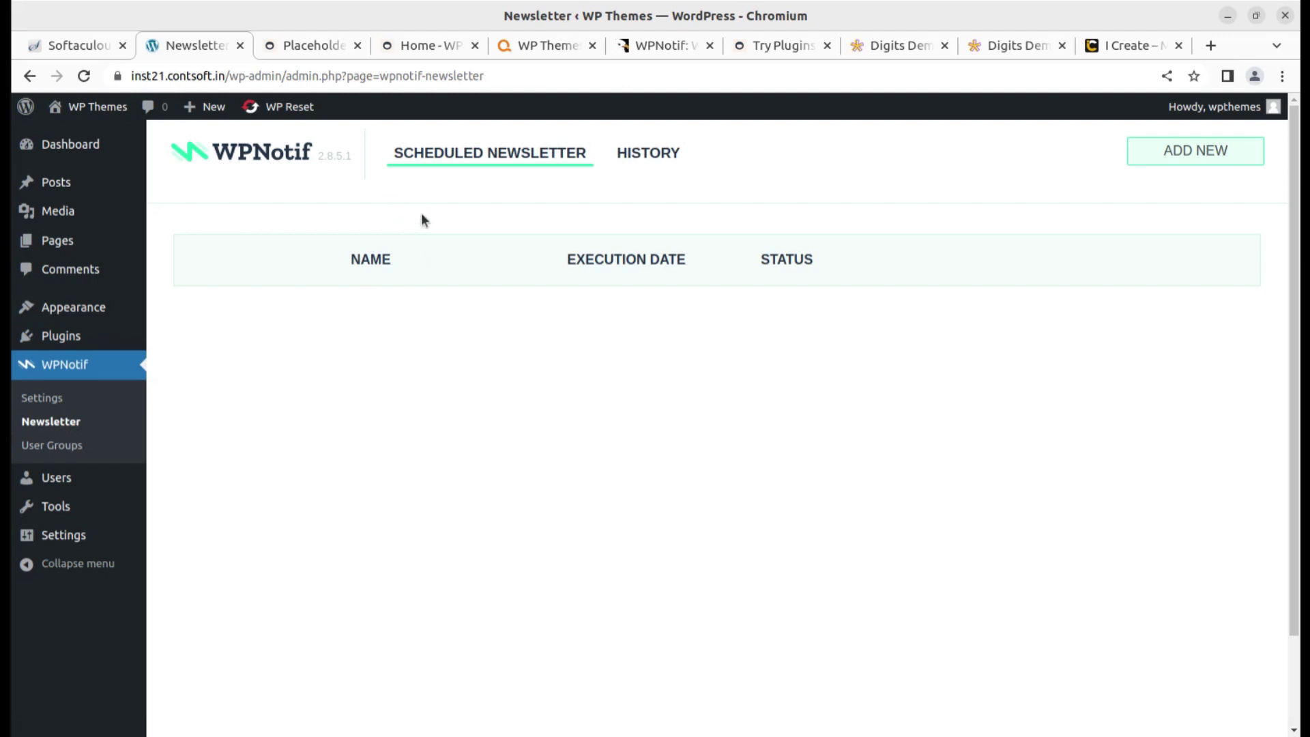
pyautogui.click(1190, 157)
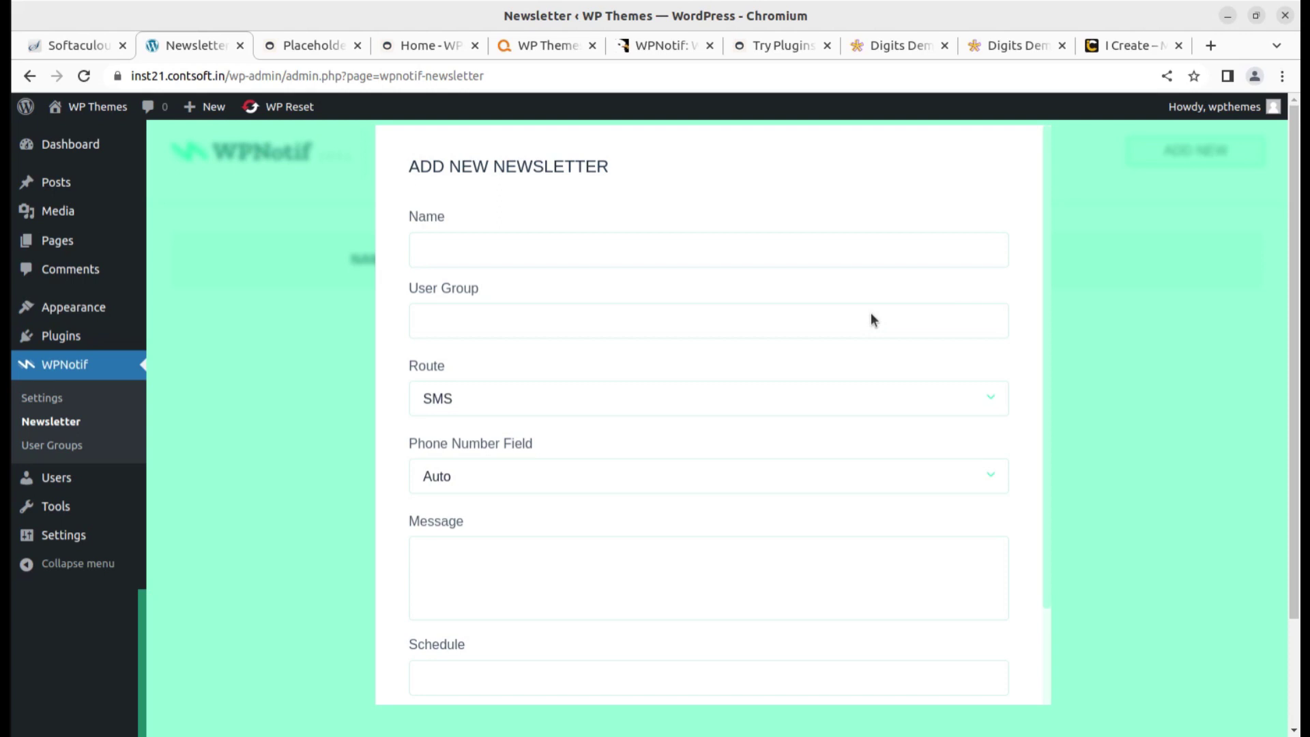
pyautogui.scroll(-2, 655, 500)
pyautogui.click(541, 547)
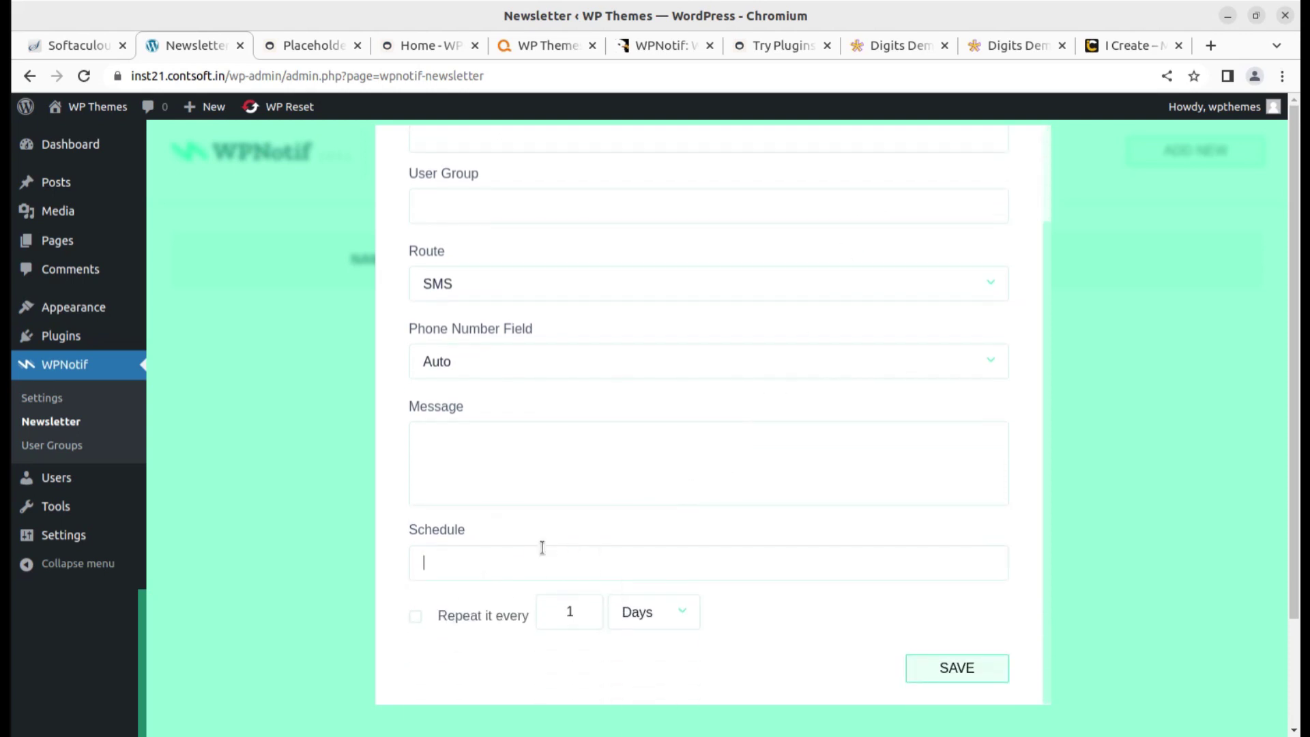
pyautogui.click(1201, 502)
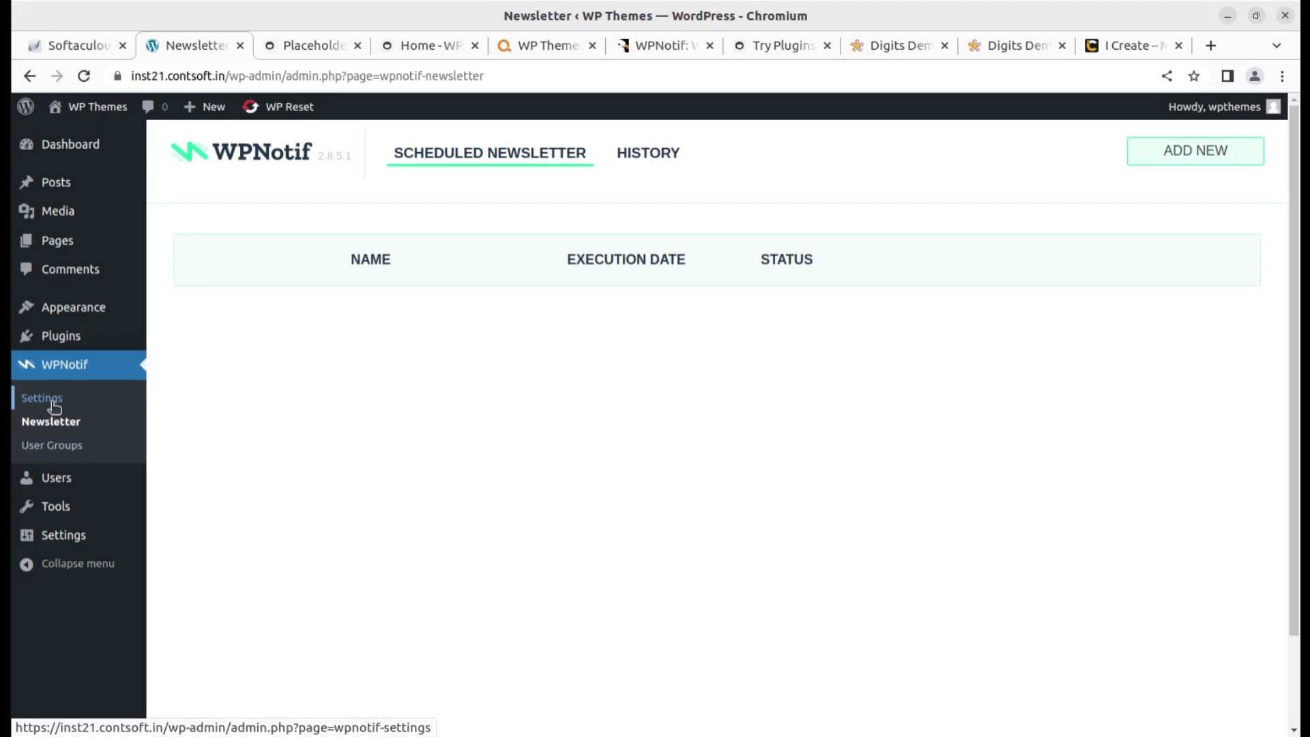
# Step: Open the newsletter history and check the options for how many entries to show
pyautogui.click(648, 155)
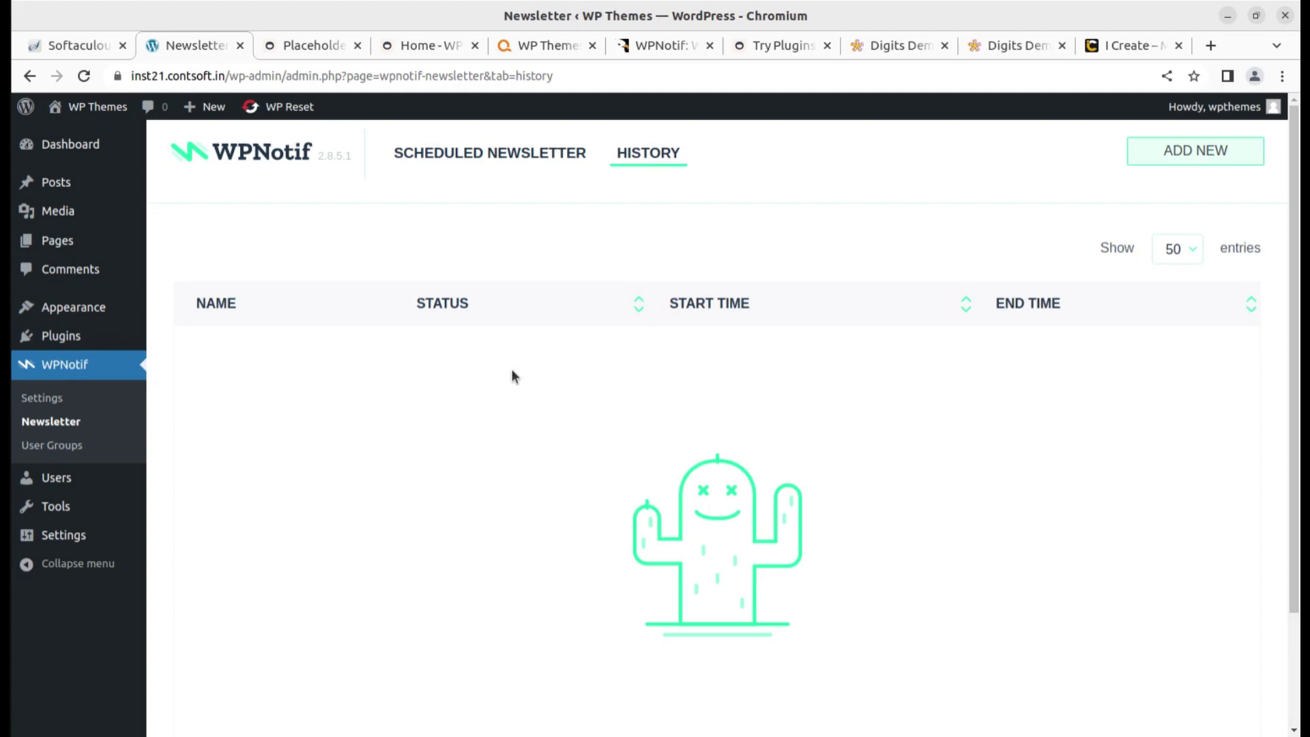
pyautogui.click(1188, 255)
pyautogui.click(1127, 439)
# Step: Return to the WPNotif gateway settings and examine the available SMS gateways, the test settings, and the WhatsApp and Country Specific sections
pyautogui.click(40, 402)
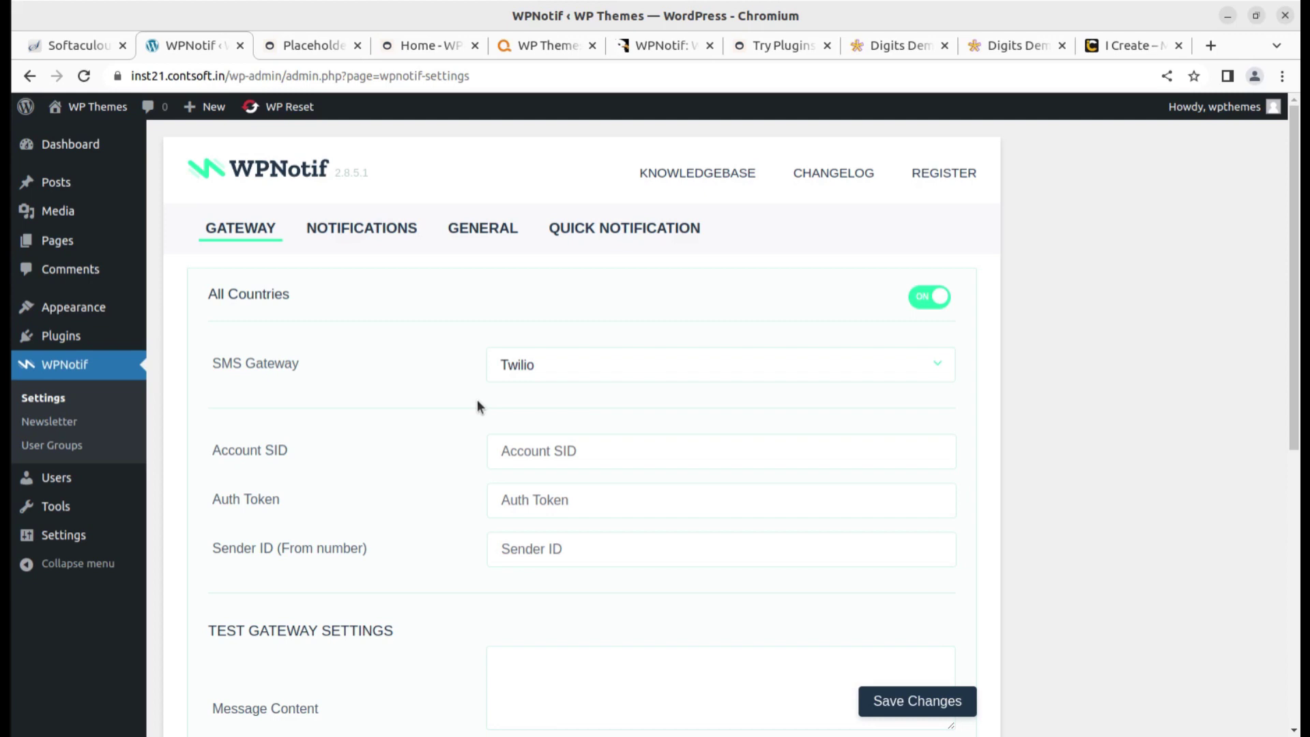
pyautogui.click(561, 377)
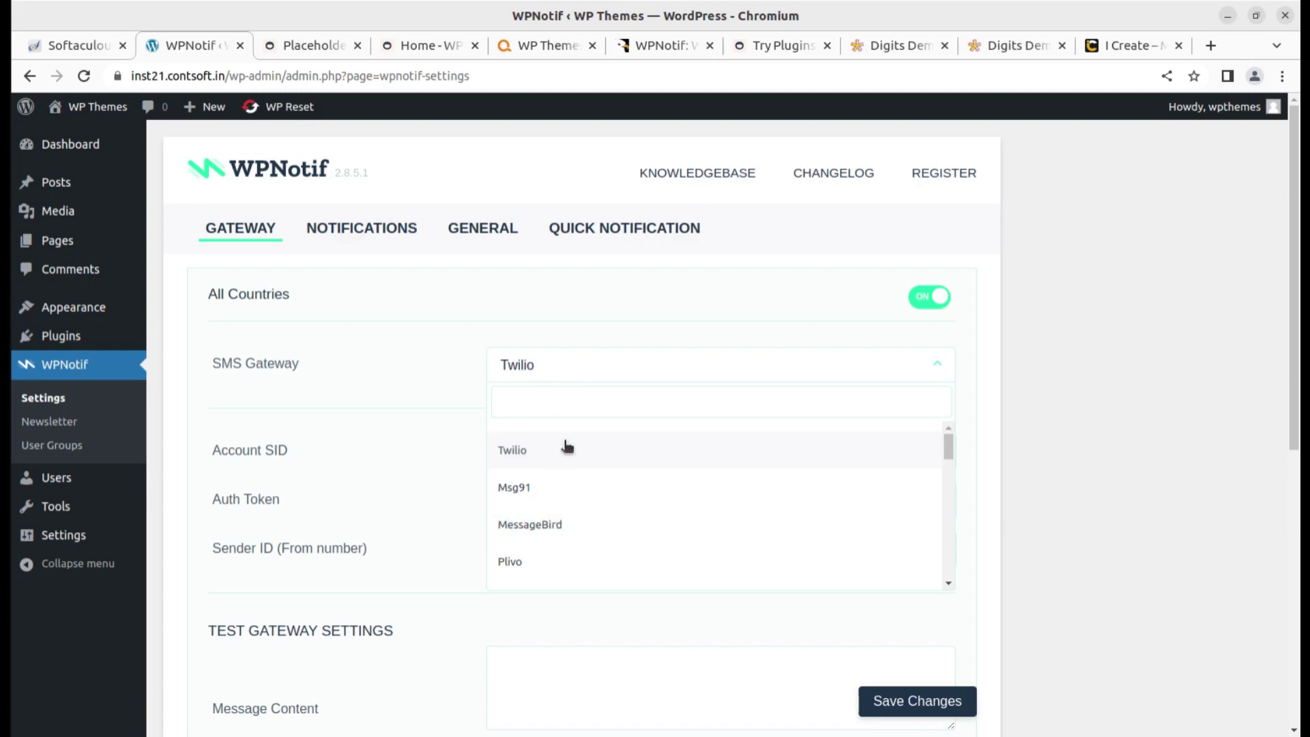
pyautogui.scroll(-3, 568, 448)
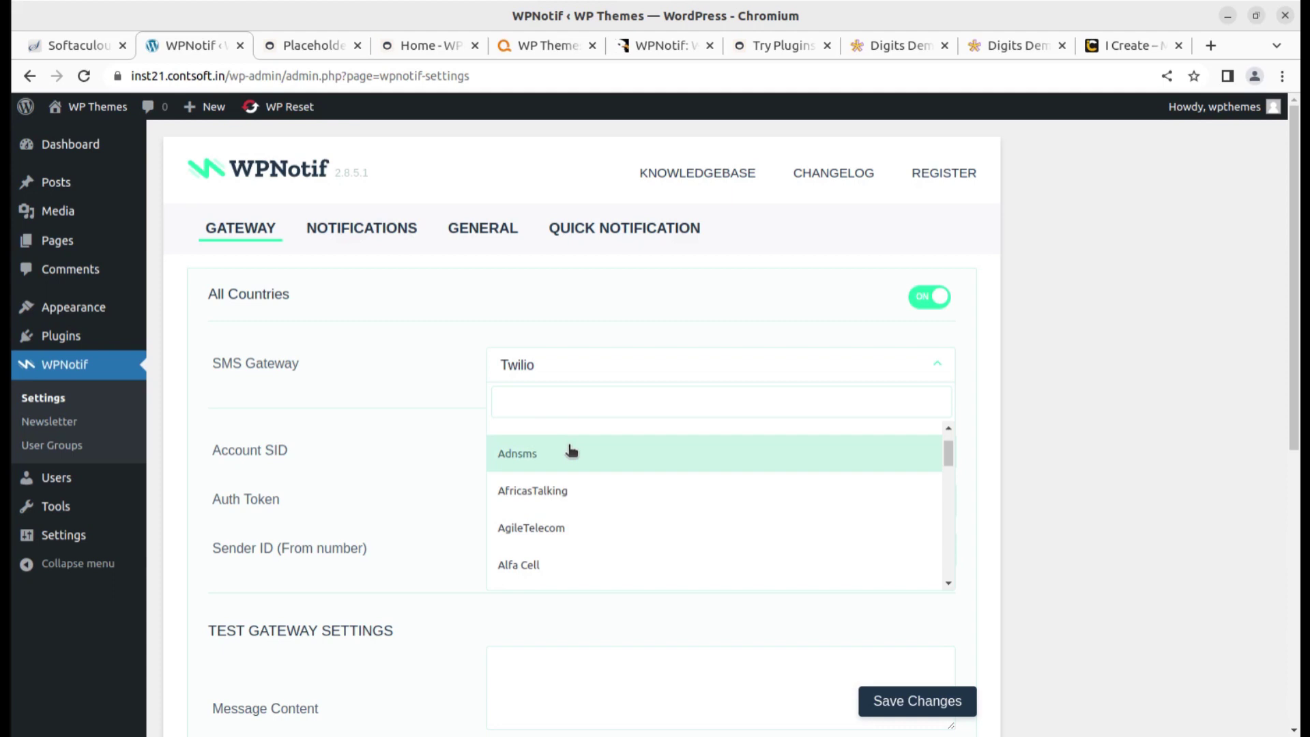
pyautogui.scroll(-5, 571, 450)
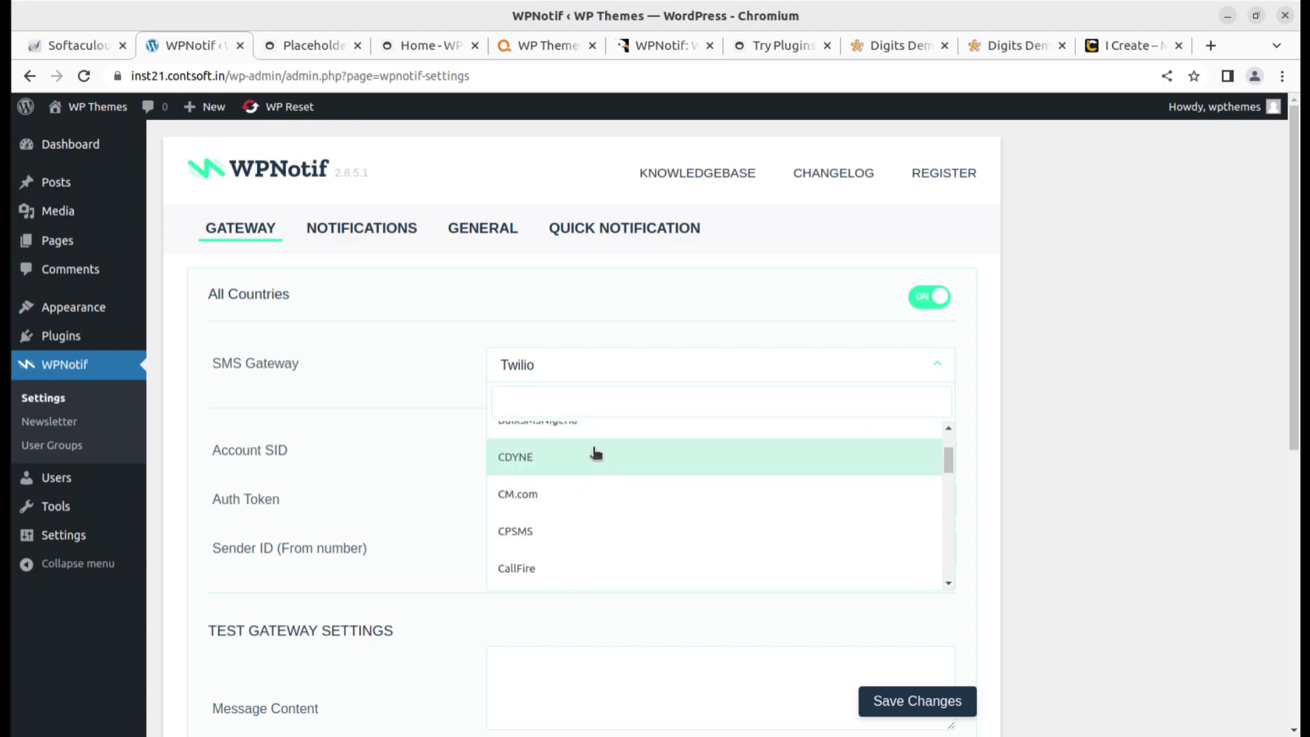
pyautogui.scroll(-2, 591, 462)
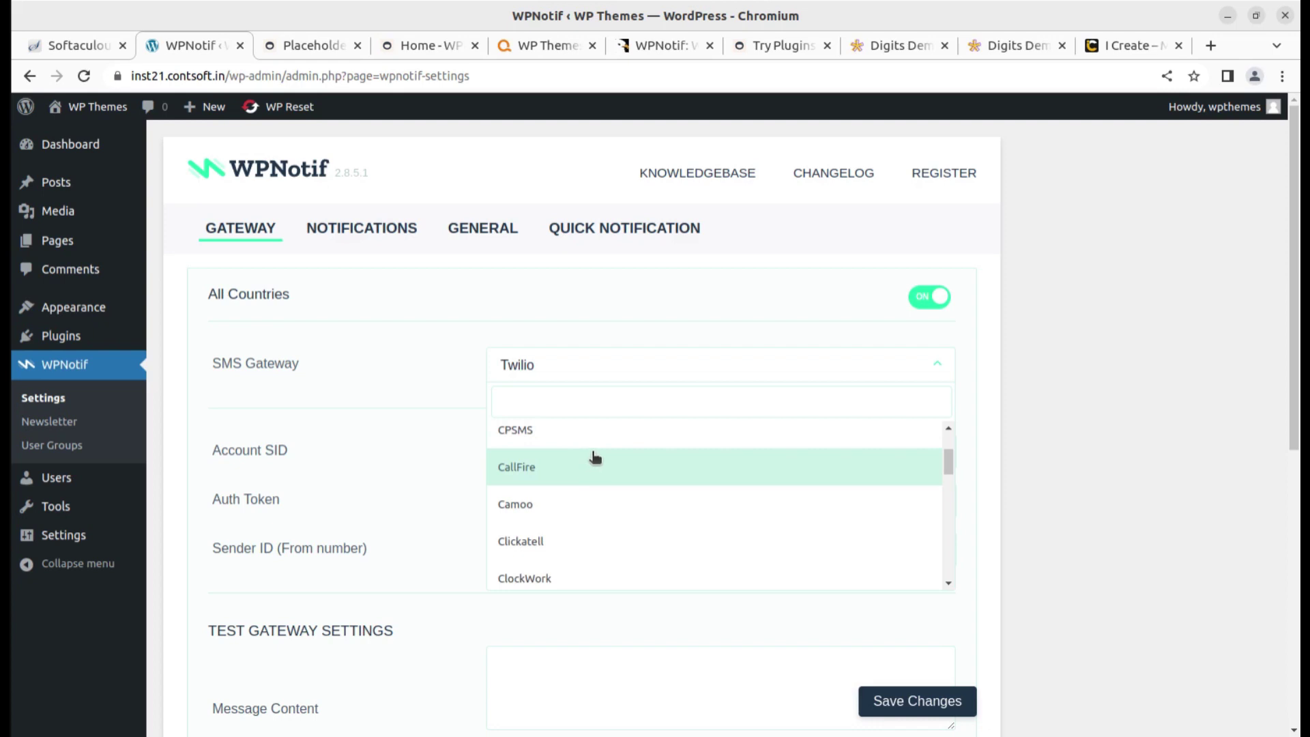
pyautogui.scroll(-5, 579, 471)
pyautogui.scroll(-10, 663, 485)
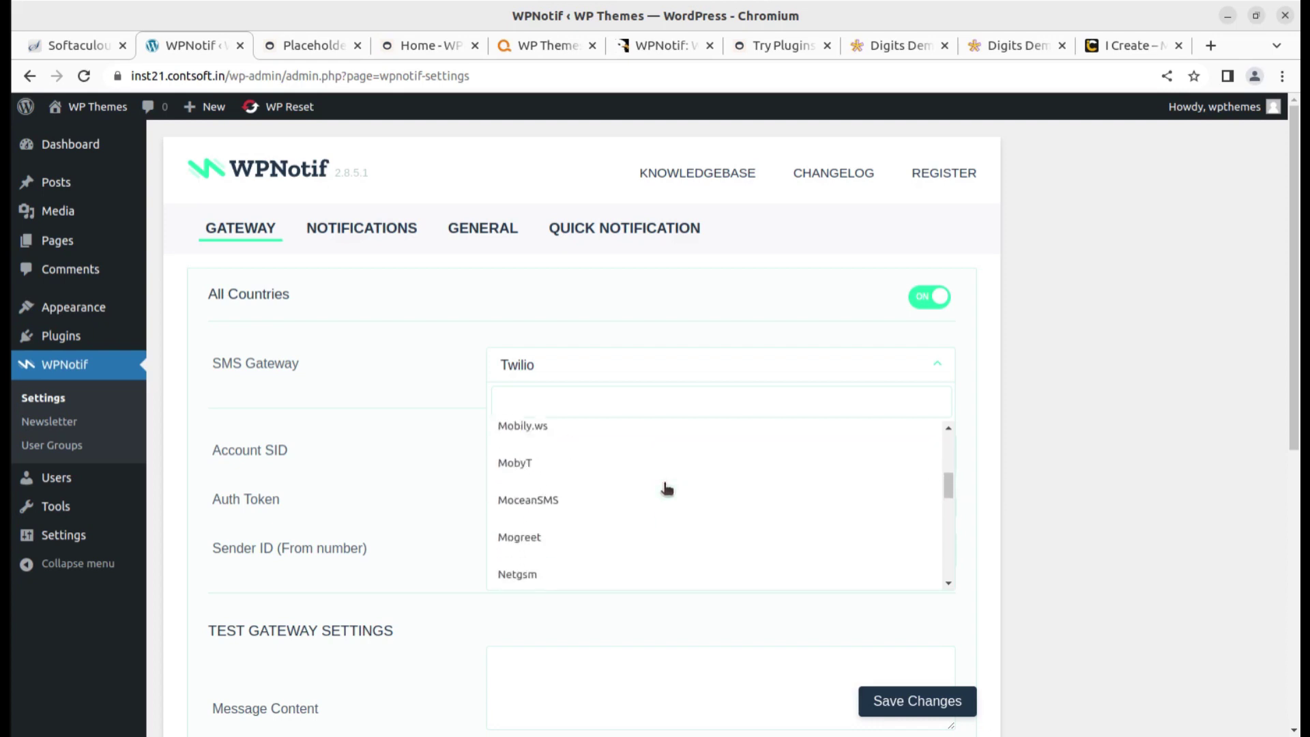
pyautogui.scroll(-8, 813, 524)
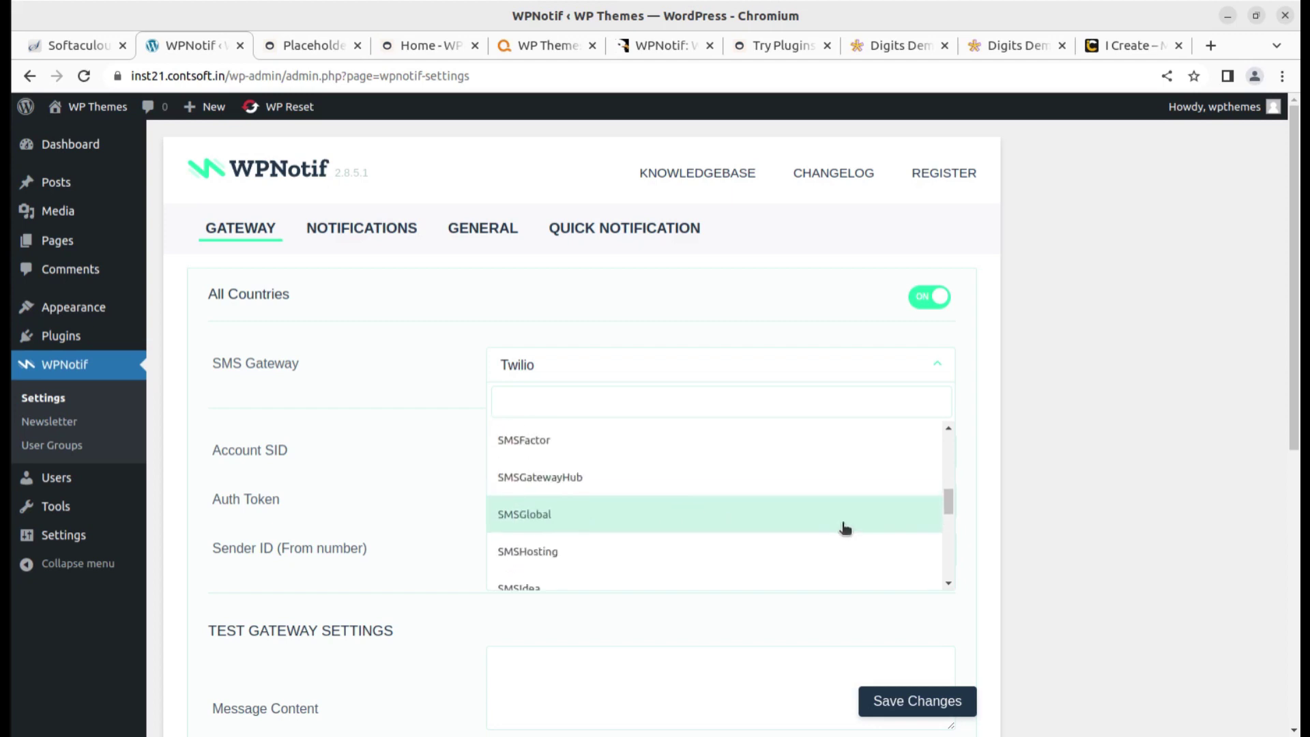
pyautogui.scroll(-3, 496, 604)
pyautogui.scroll(-3, 497, 604)
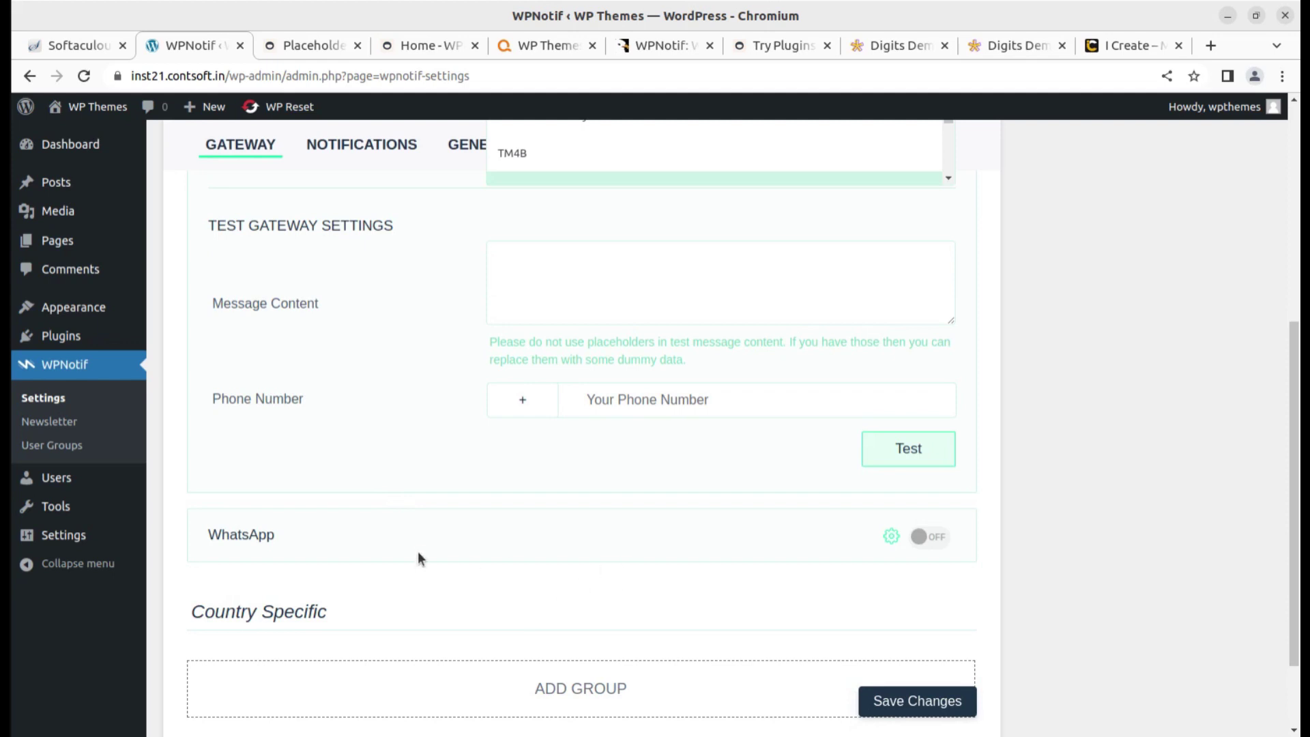
pyautogui.scroll(-2, 575, 539)
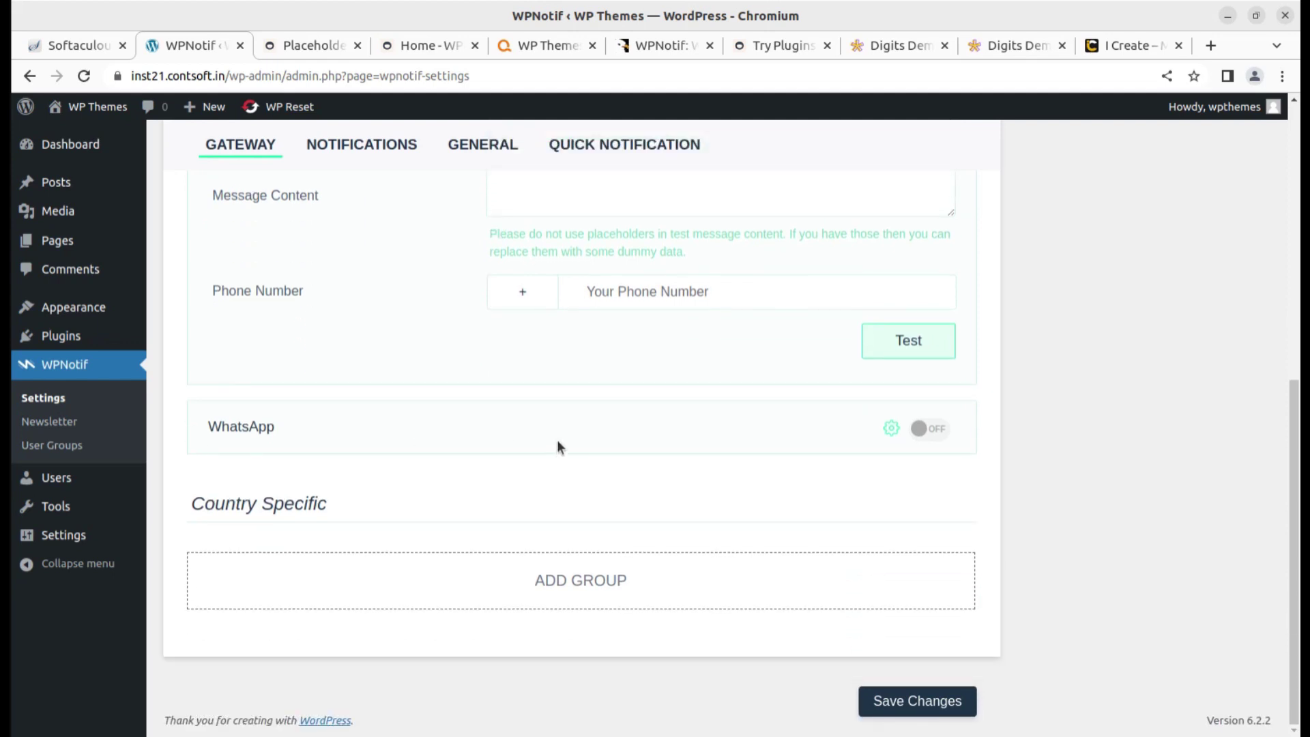
pyautogui.scroll(10, 558, 445)
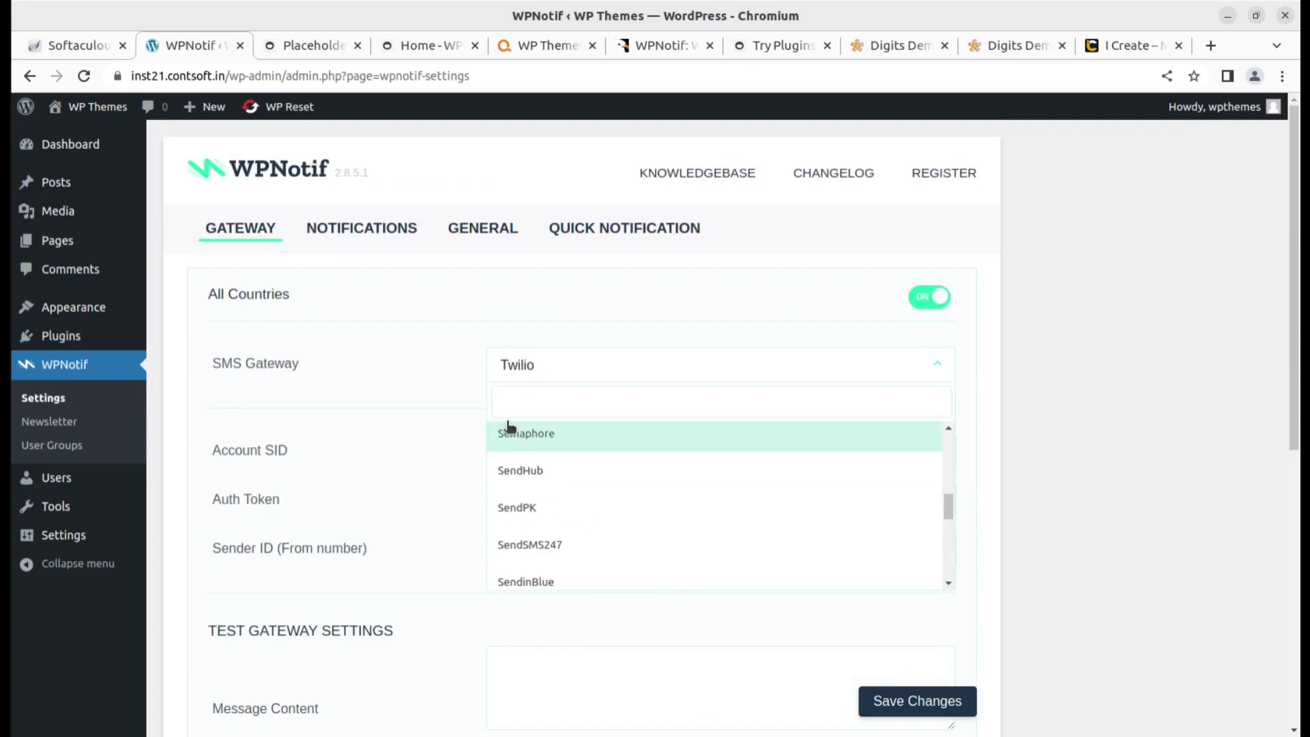